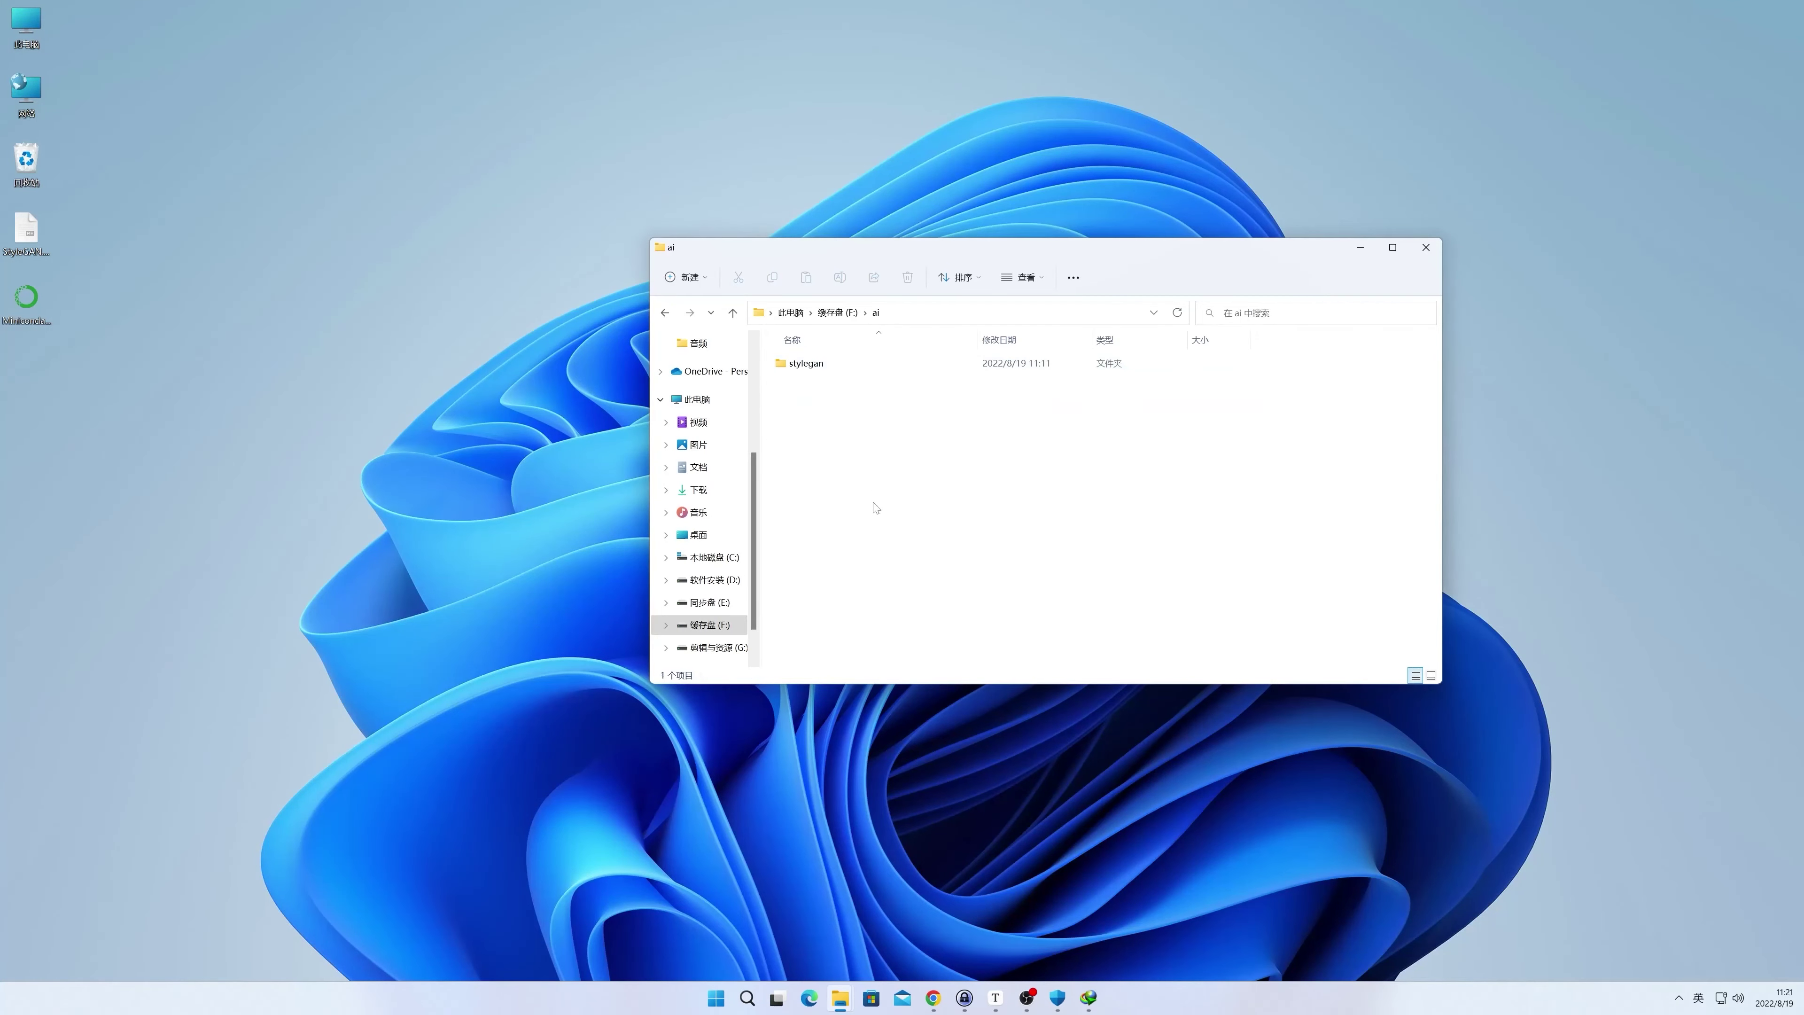
Create a folder named conda inside the ai folder on drive F.
key("ctrl+shift+n")
type("conda")
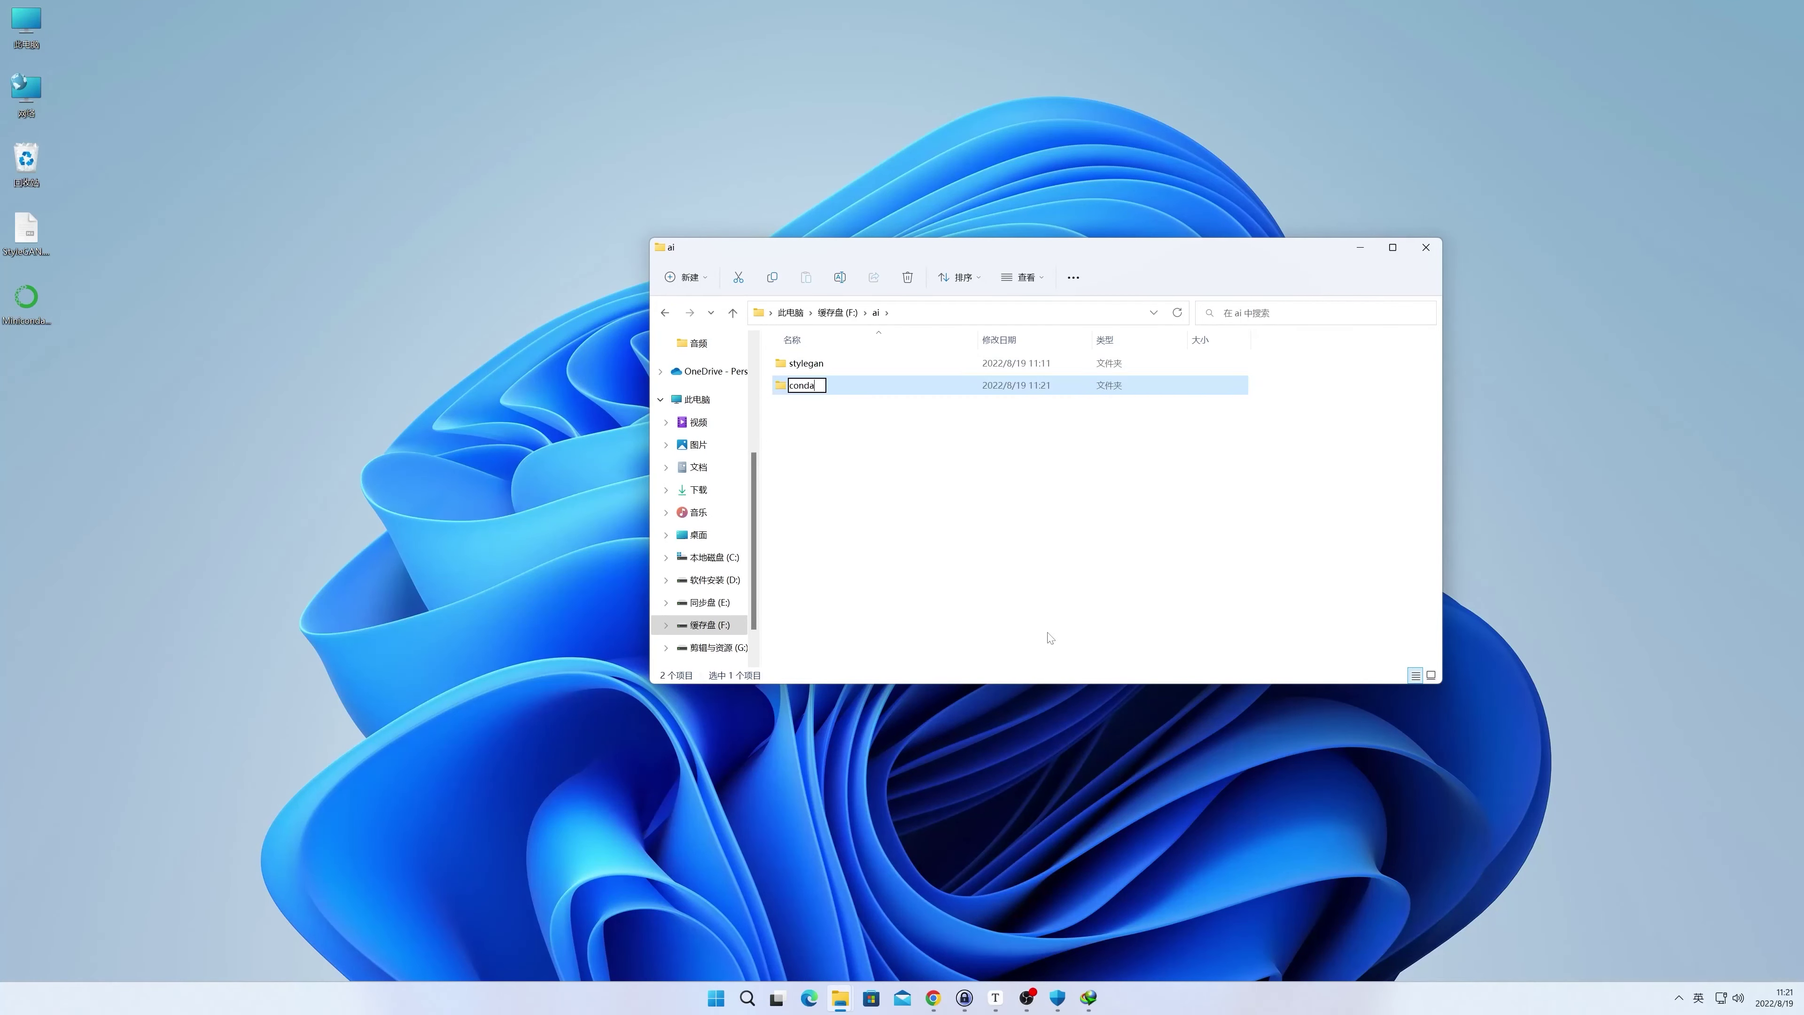
left_click(1049, 638)
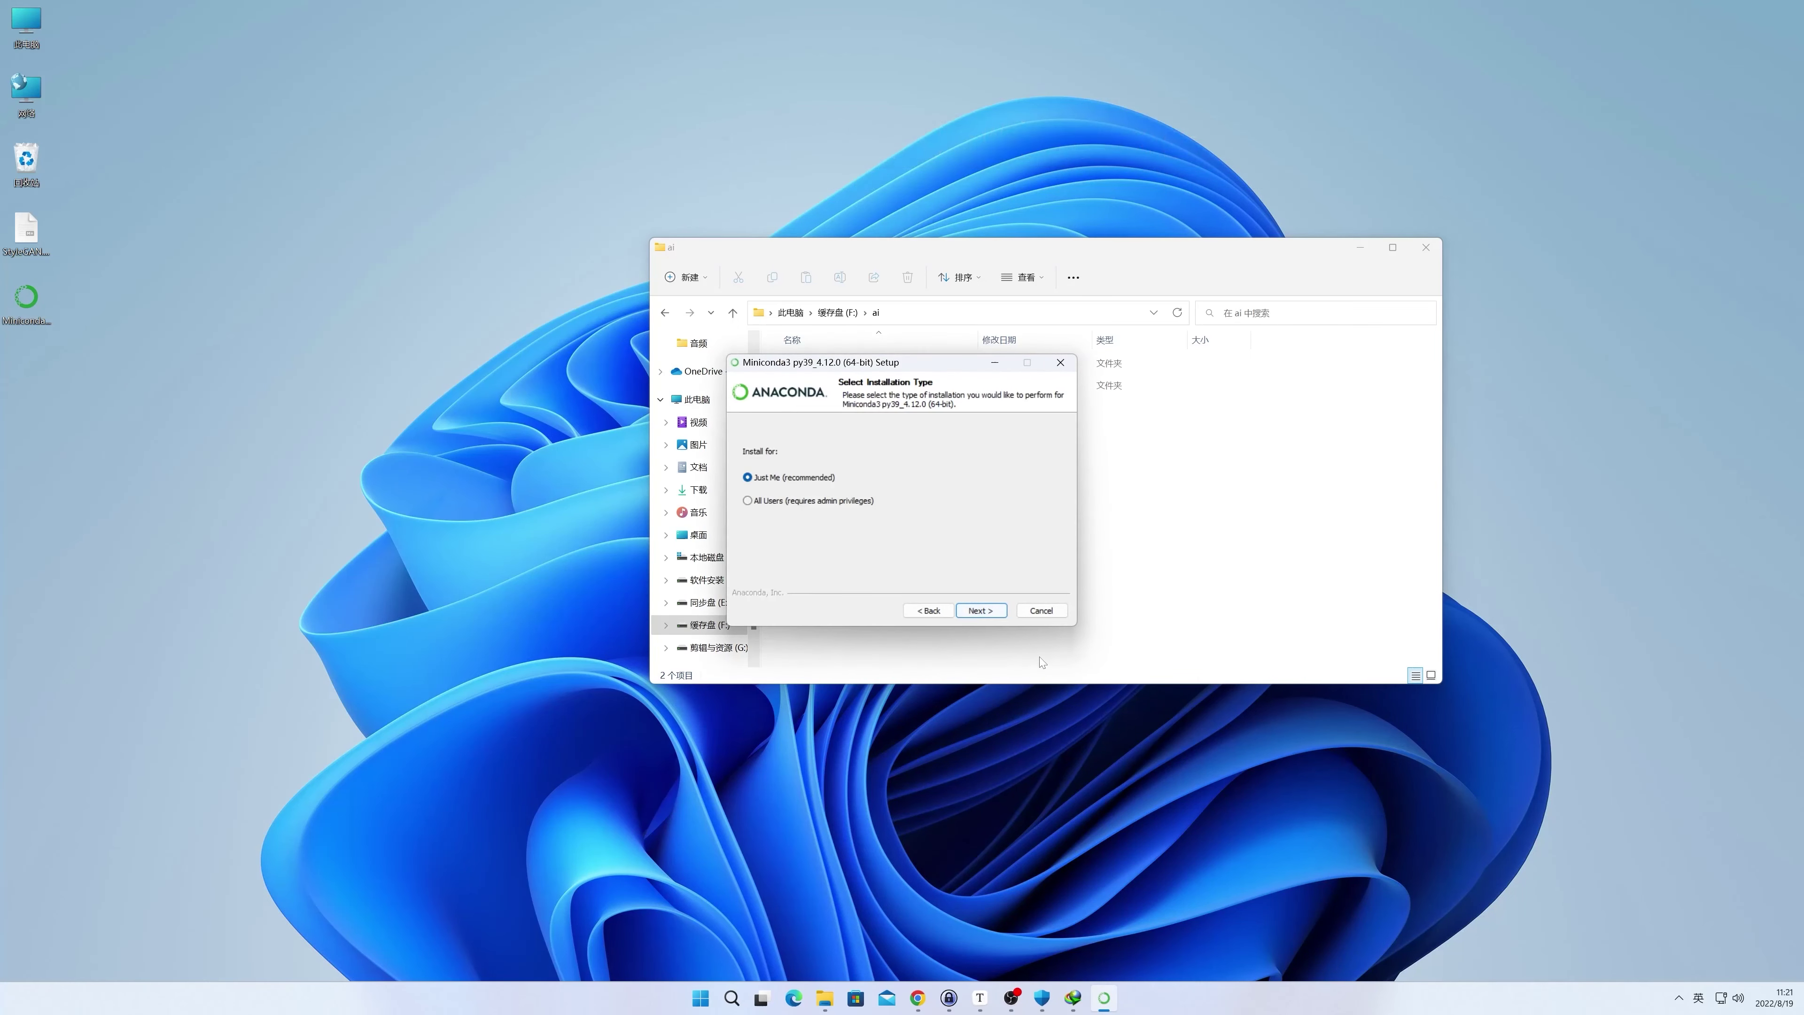
Install Miniconda3 for the current user only (Just Me) into the F:\ai\conda folder and finish the setup.
left_click(970, 604)
left_click(1015, 529)
left_click(865, 630)
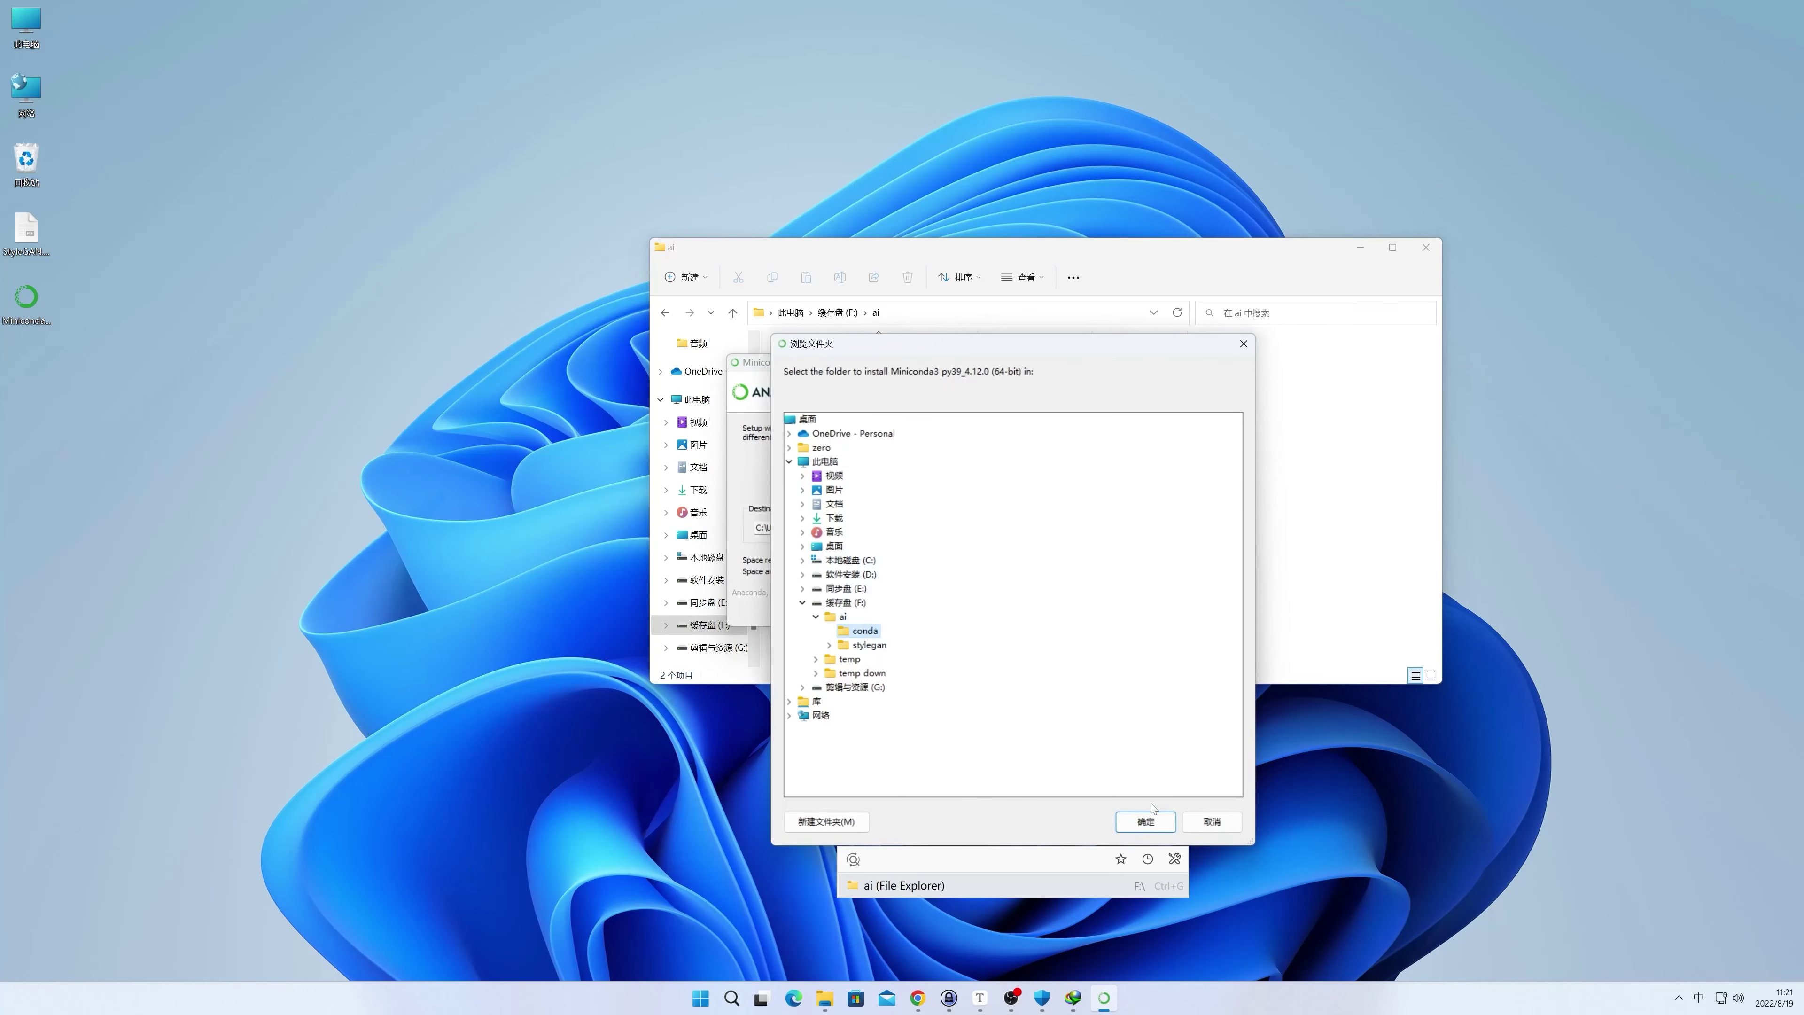
left_click(1148, 817)
left_click(980, 611)
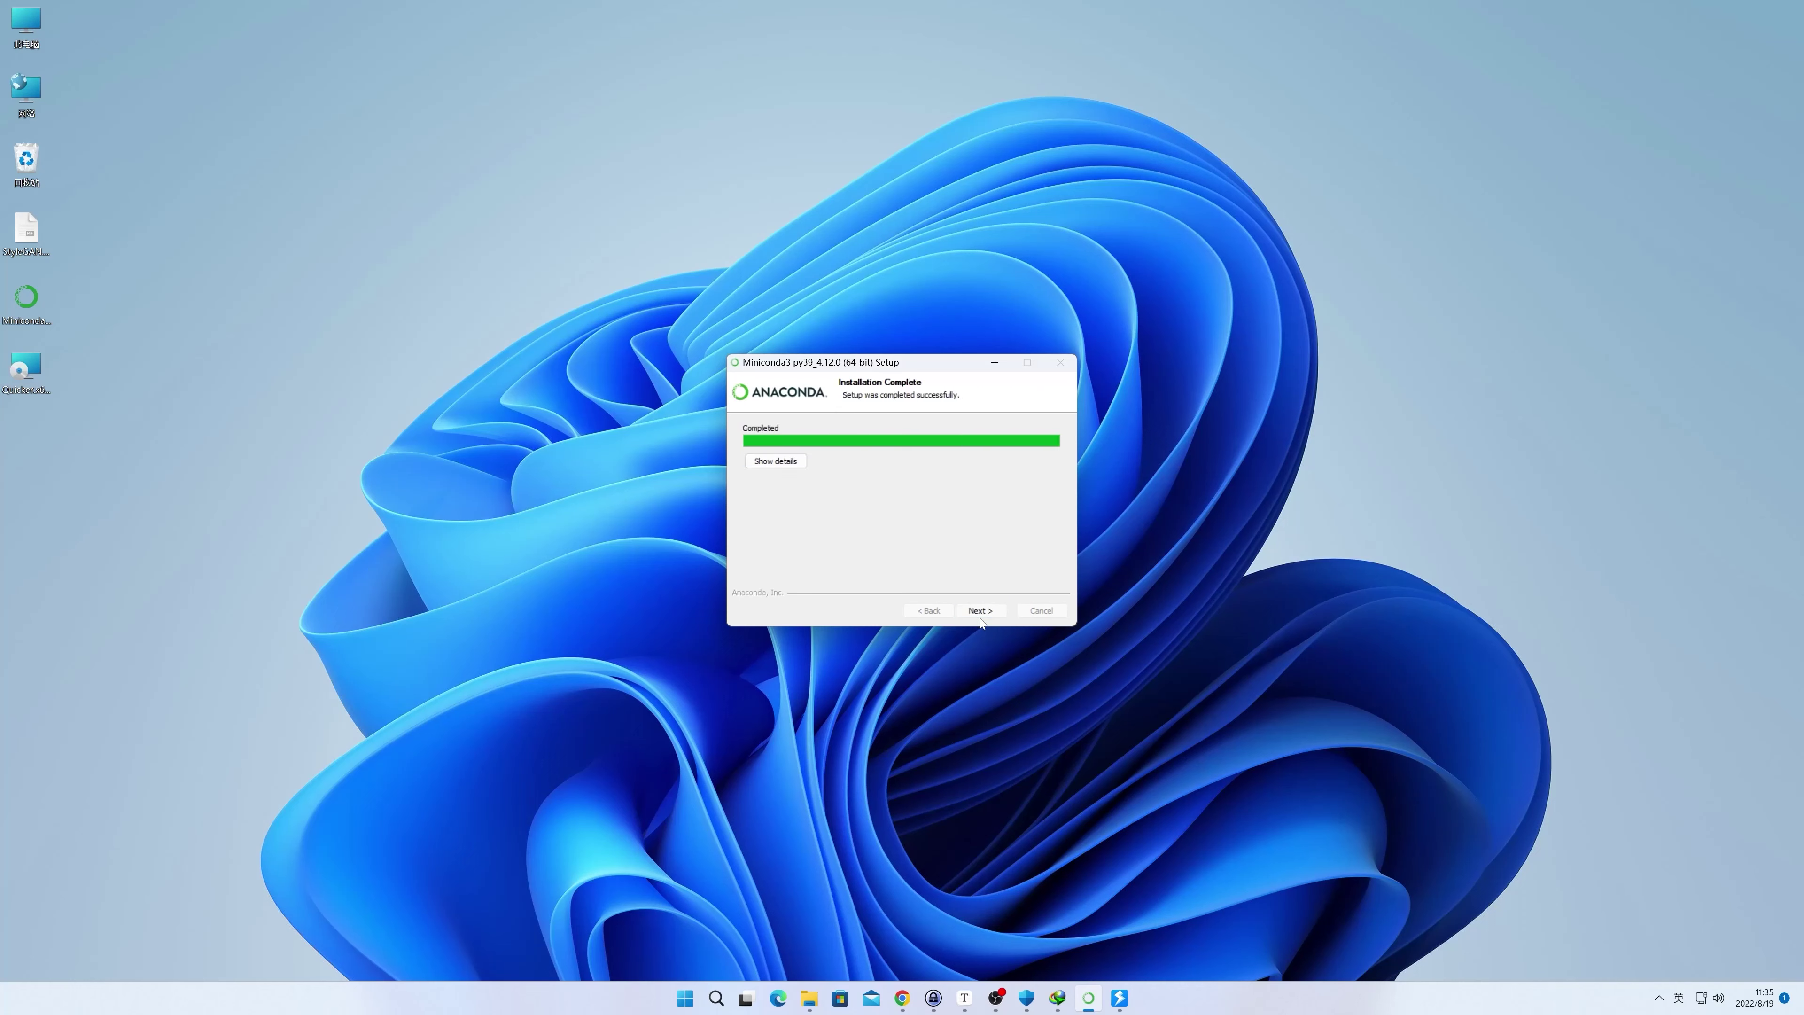
left_click(980, 613)
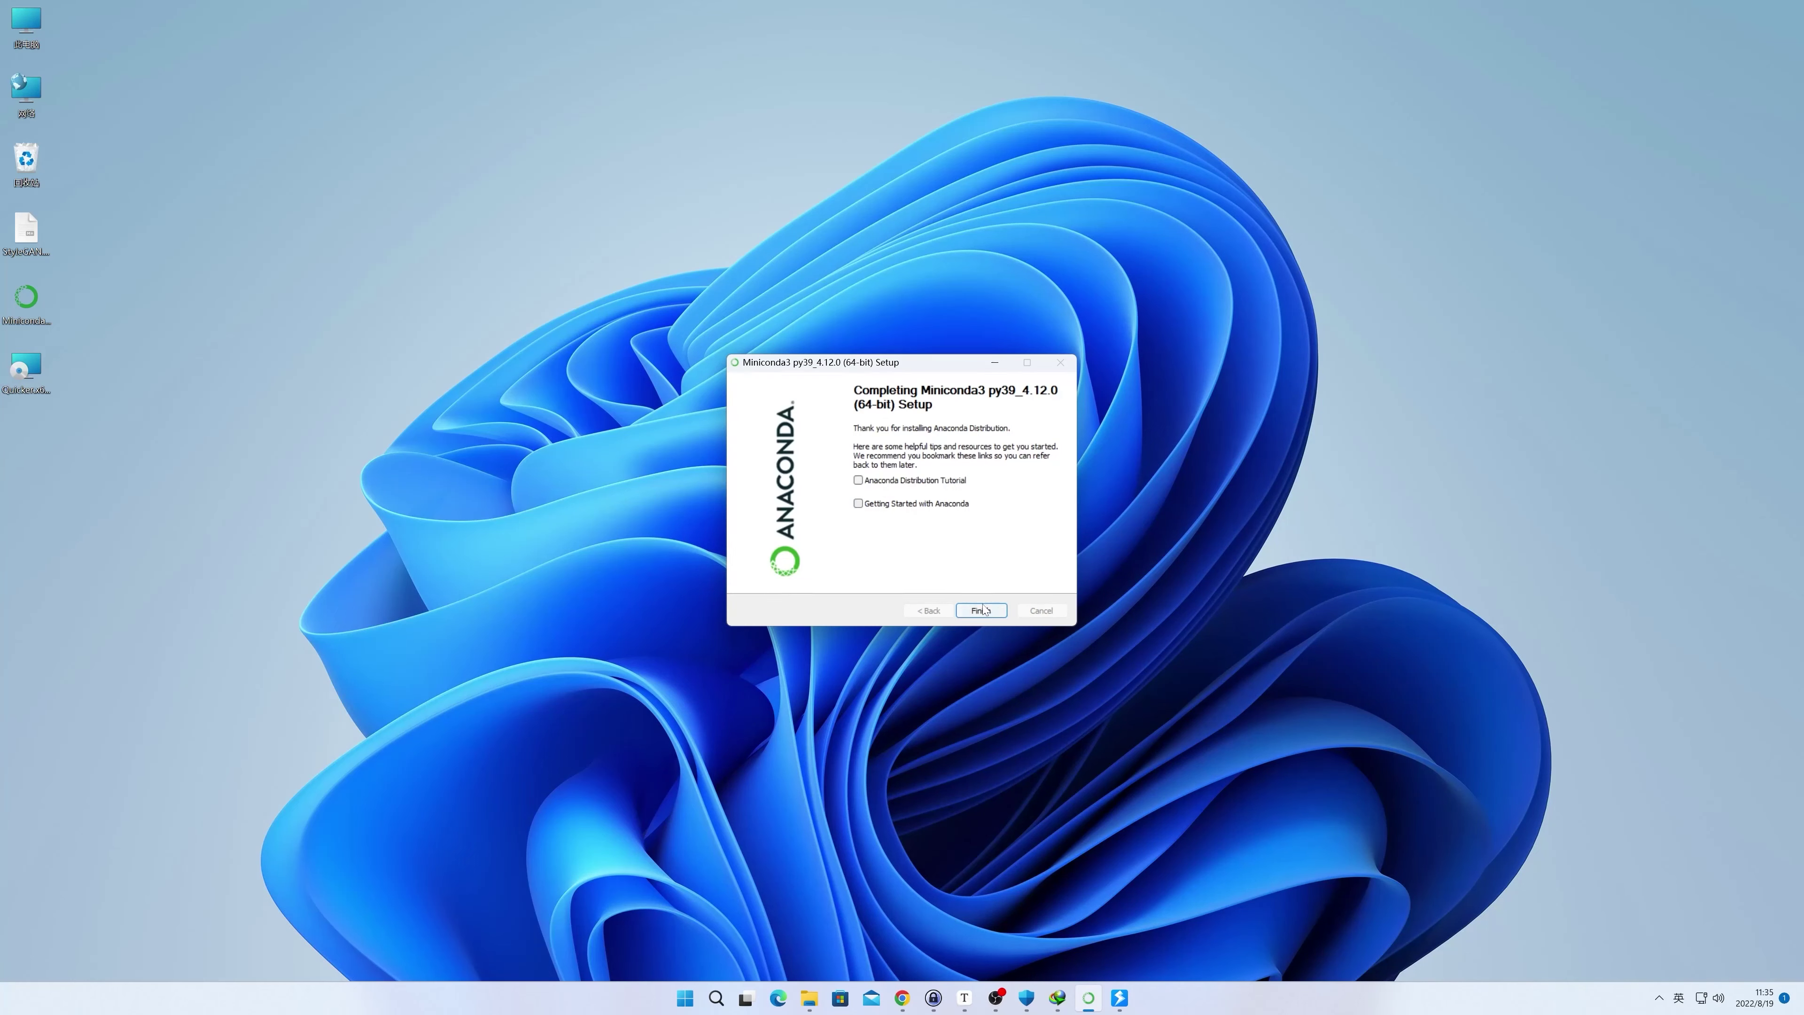
left_click(983, 610)
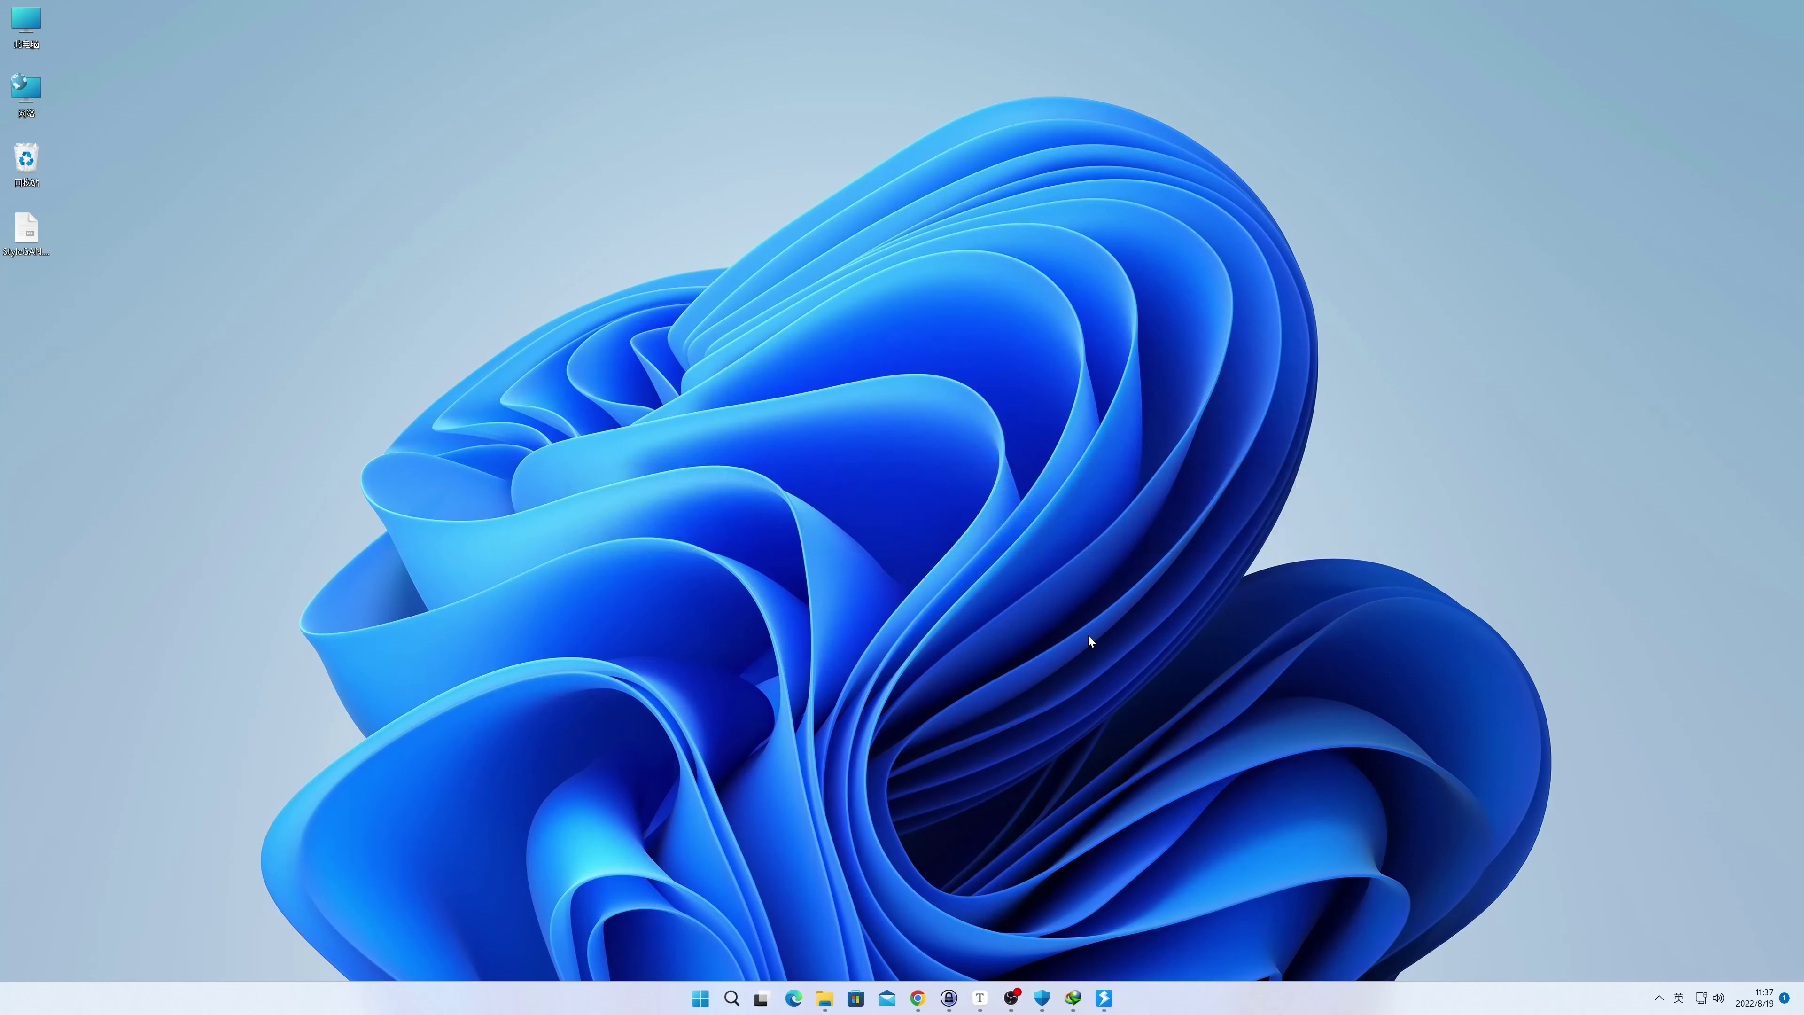
Open the user's home folder by running %homepath%.
key("super+r")
type("%%")
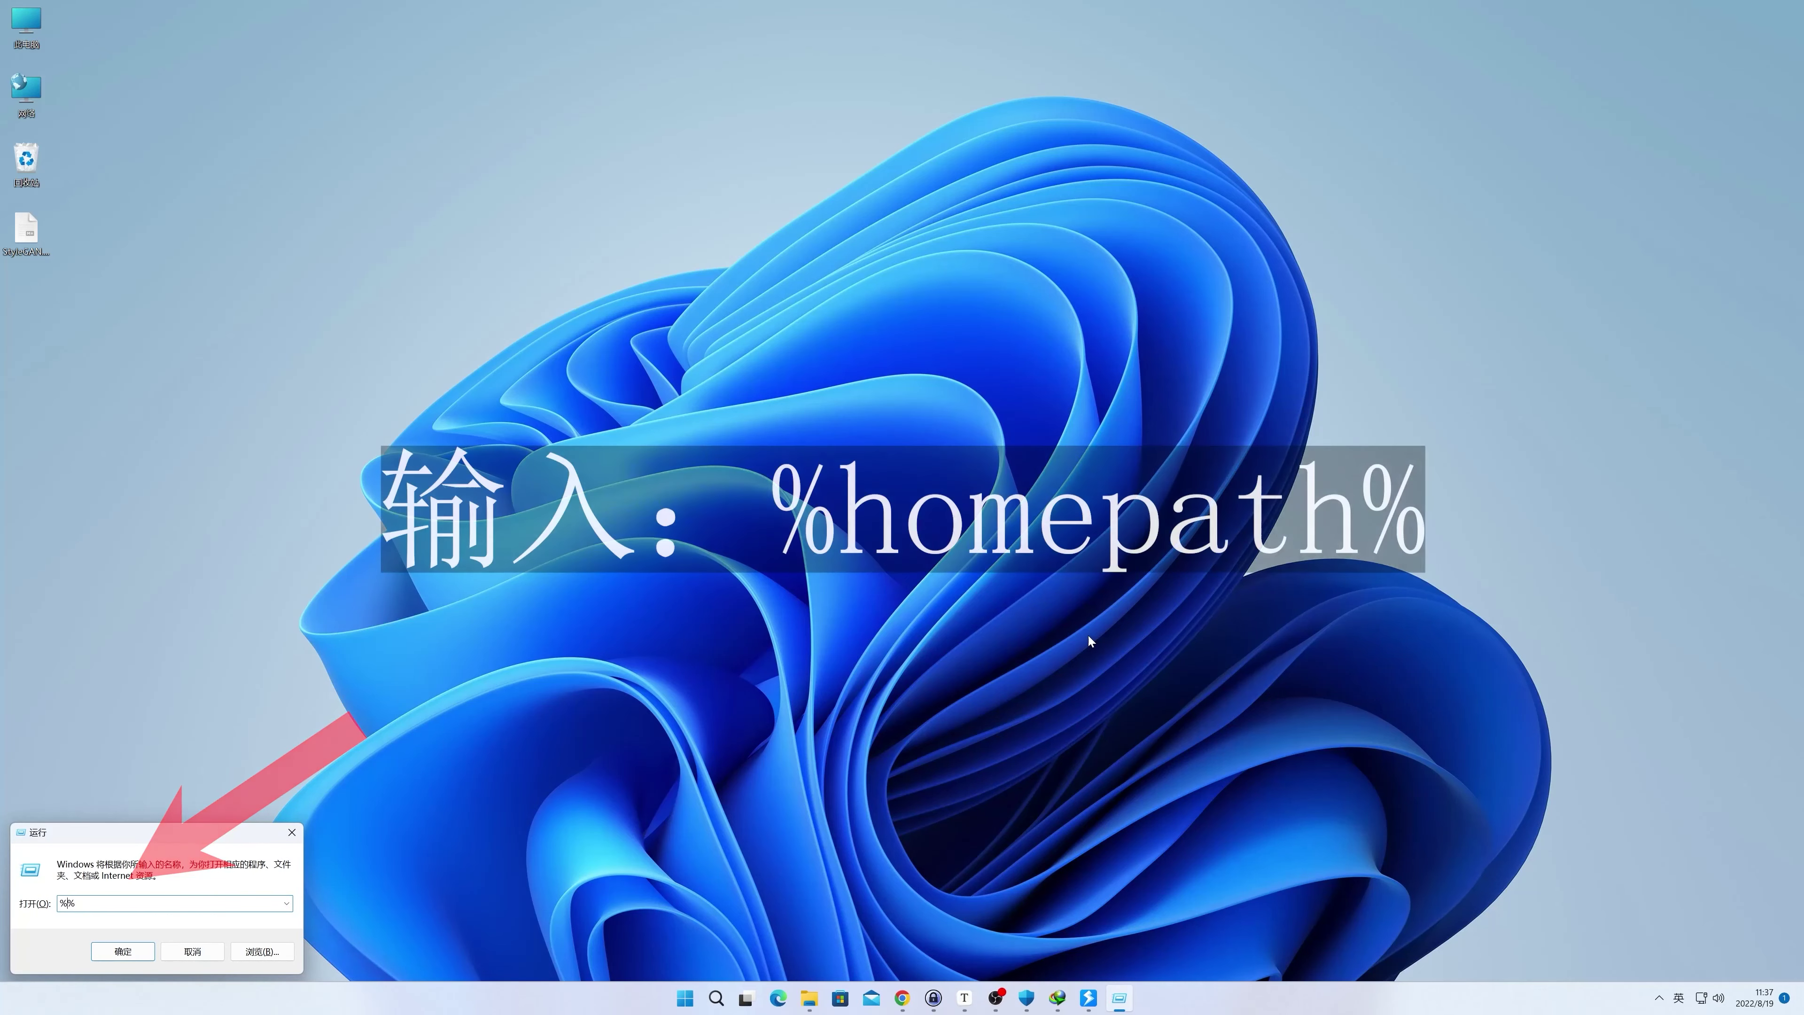
type("homepath")
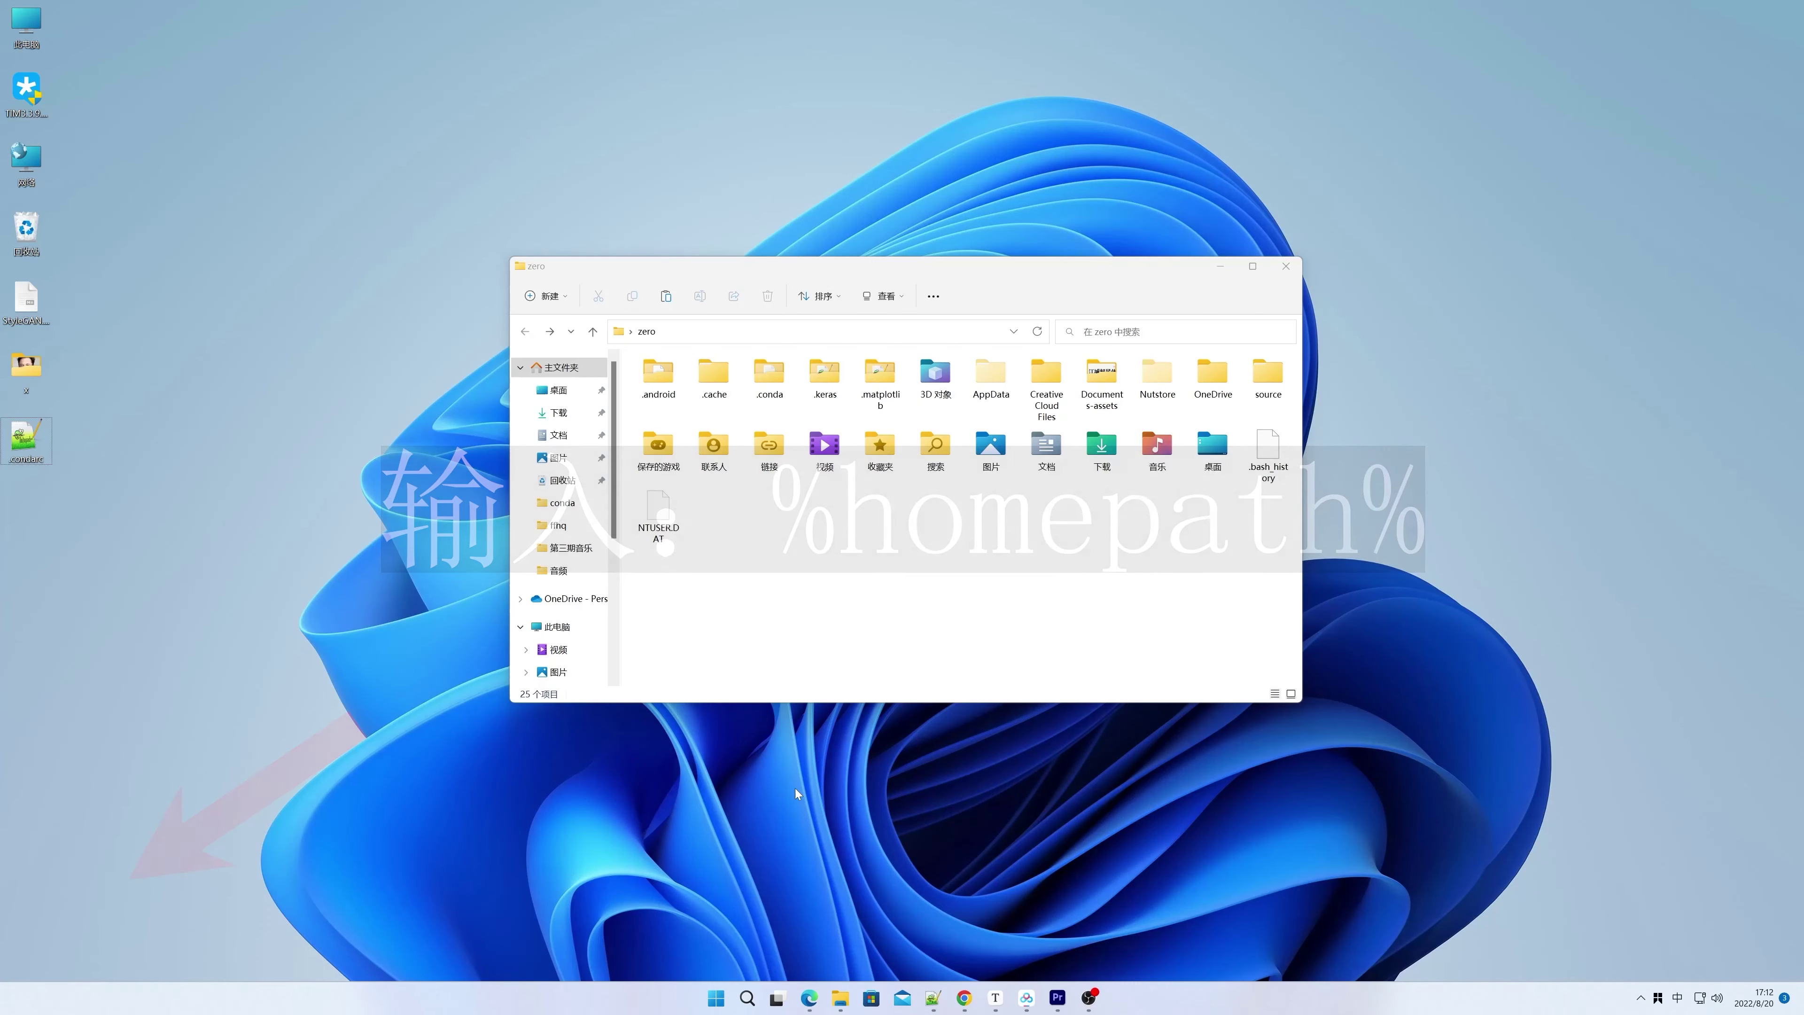
Move the .condarc file from the desktop into the user's home folder.
right_click(31, 440)
left_click(44, 438)
right_click(769, 563)
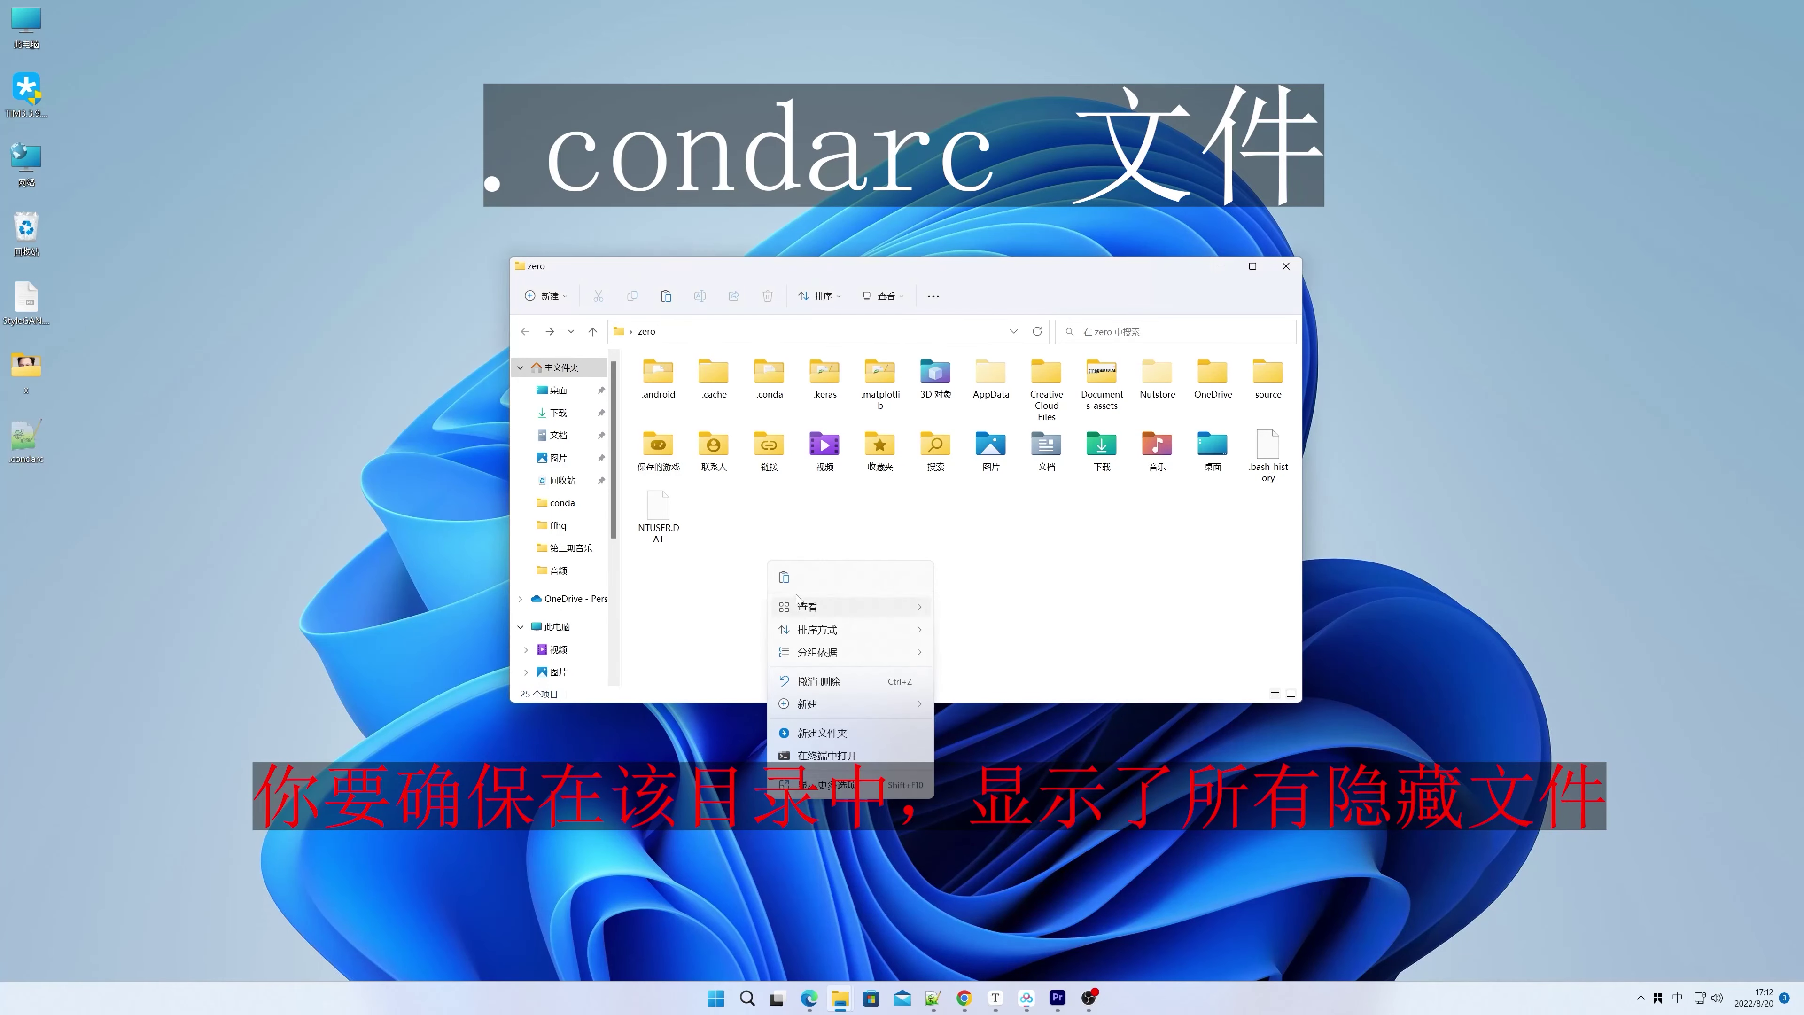
left_click(784, 577)
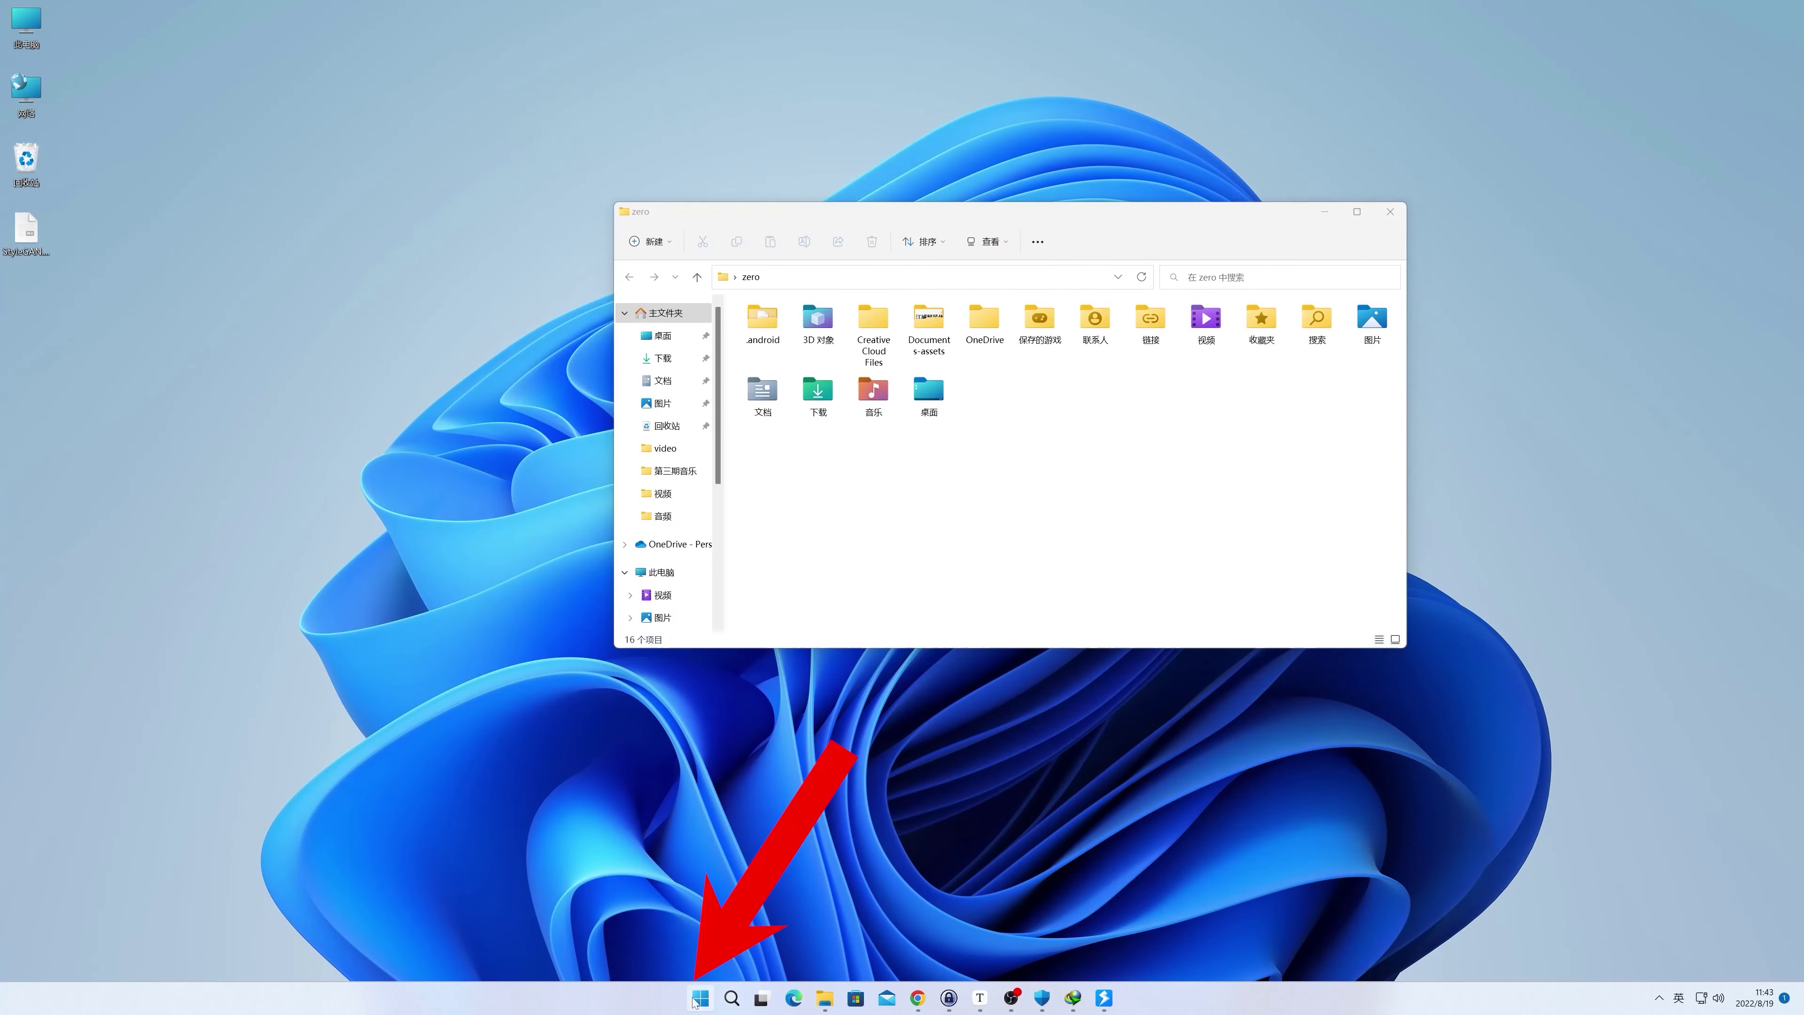
Open Anaconda Prompt (conda) and clear the index cache with conda clean -i.
key("super")
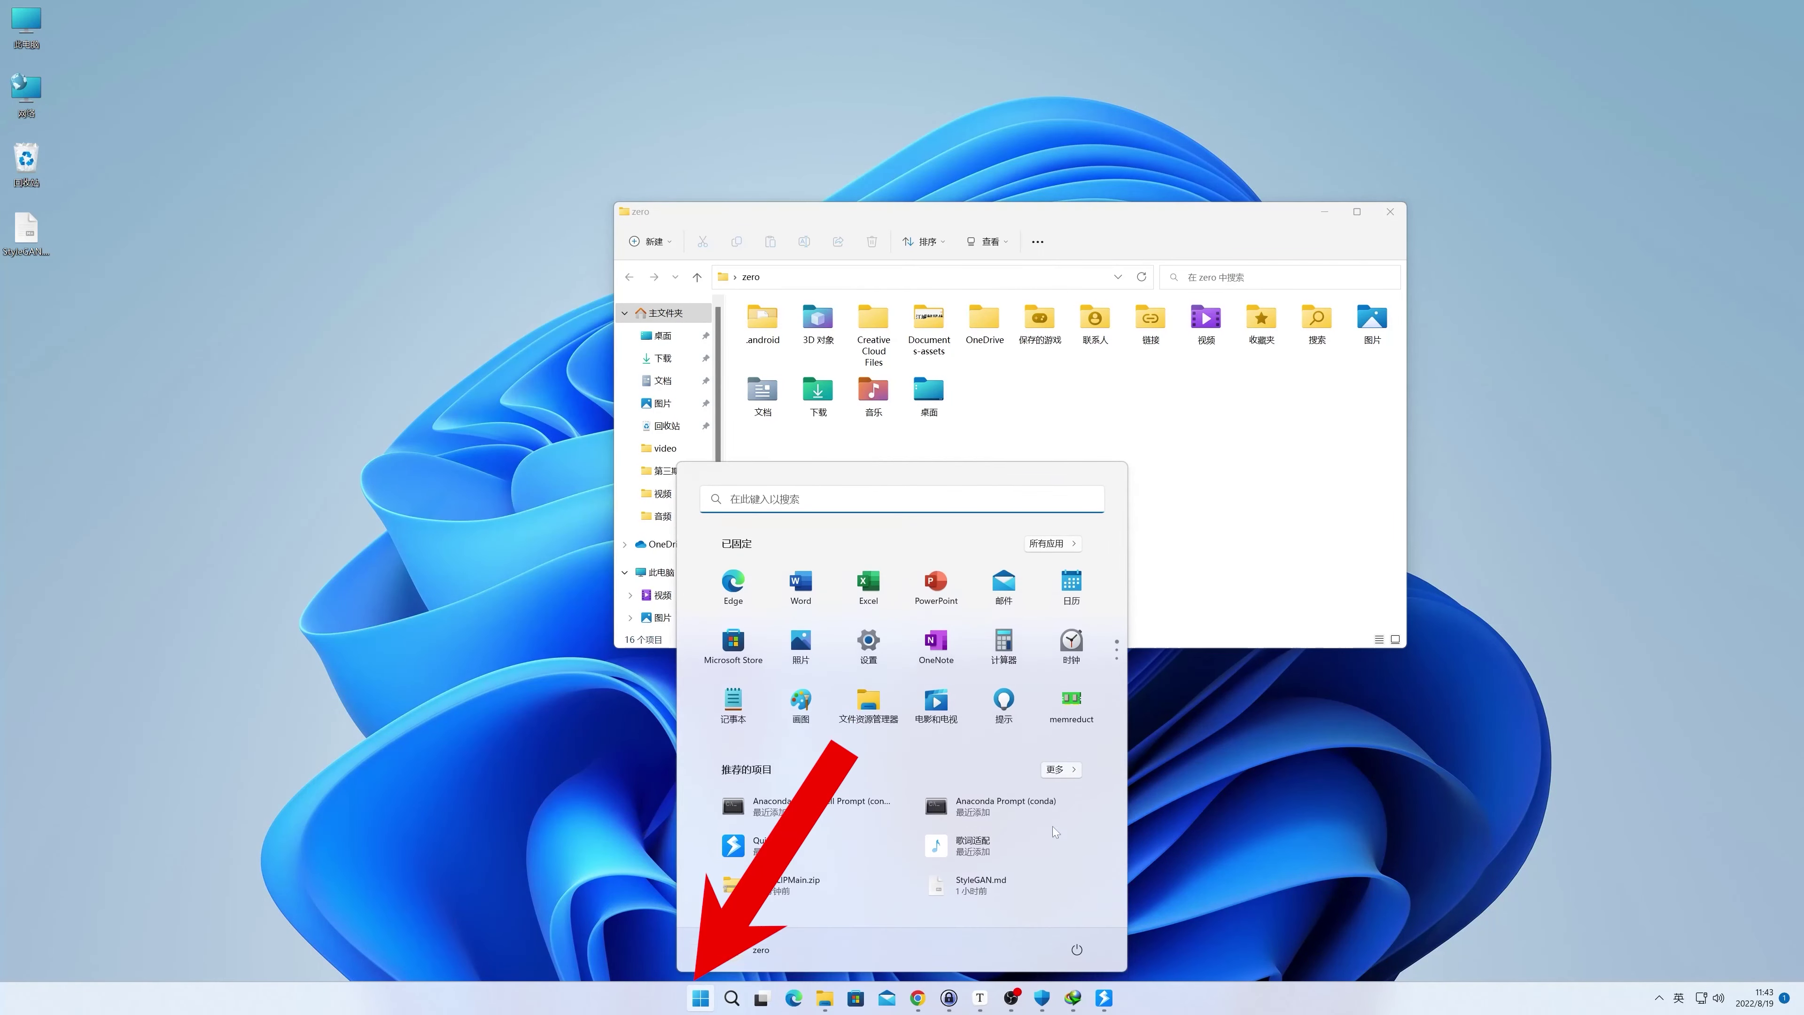
type("conda")
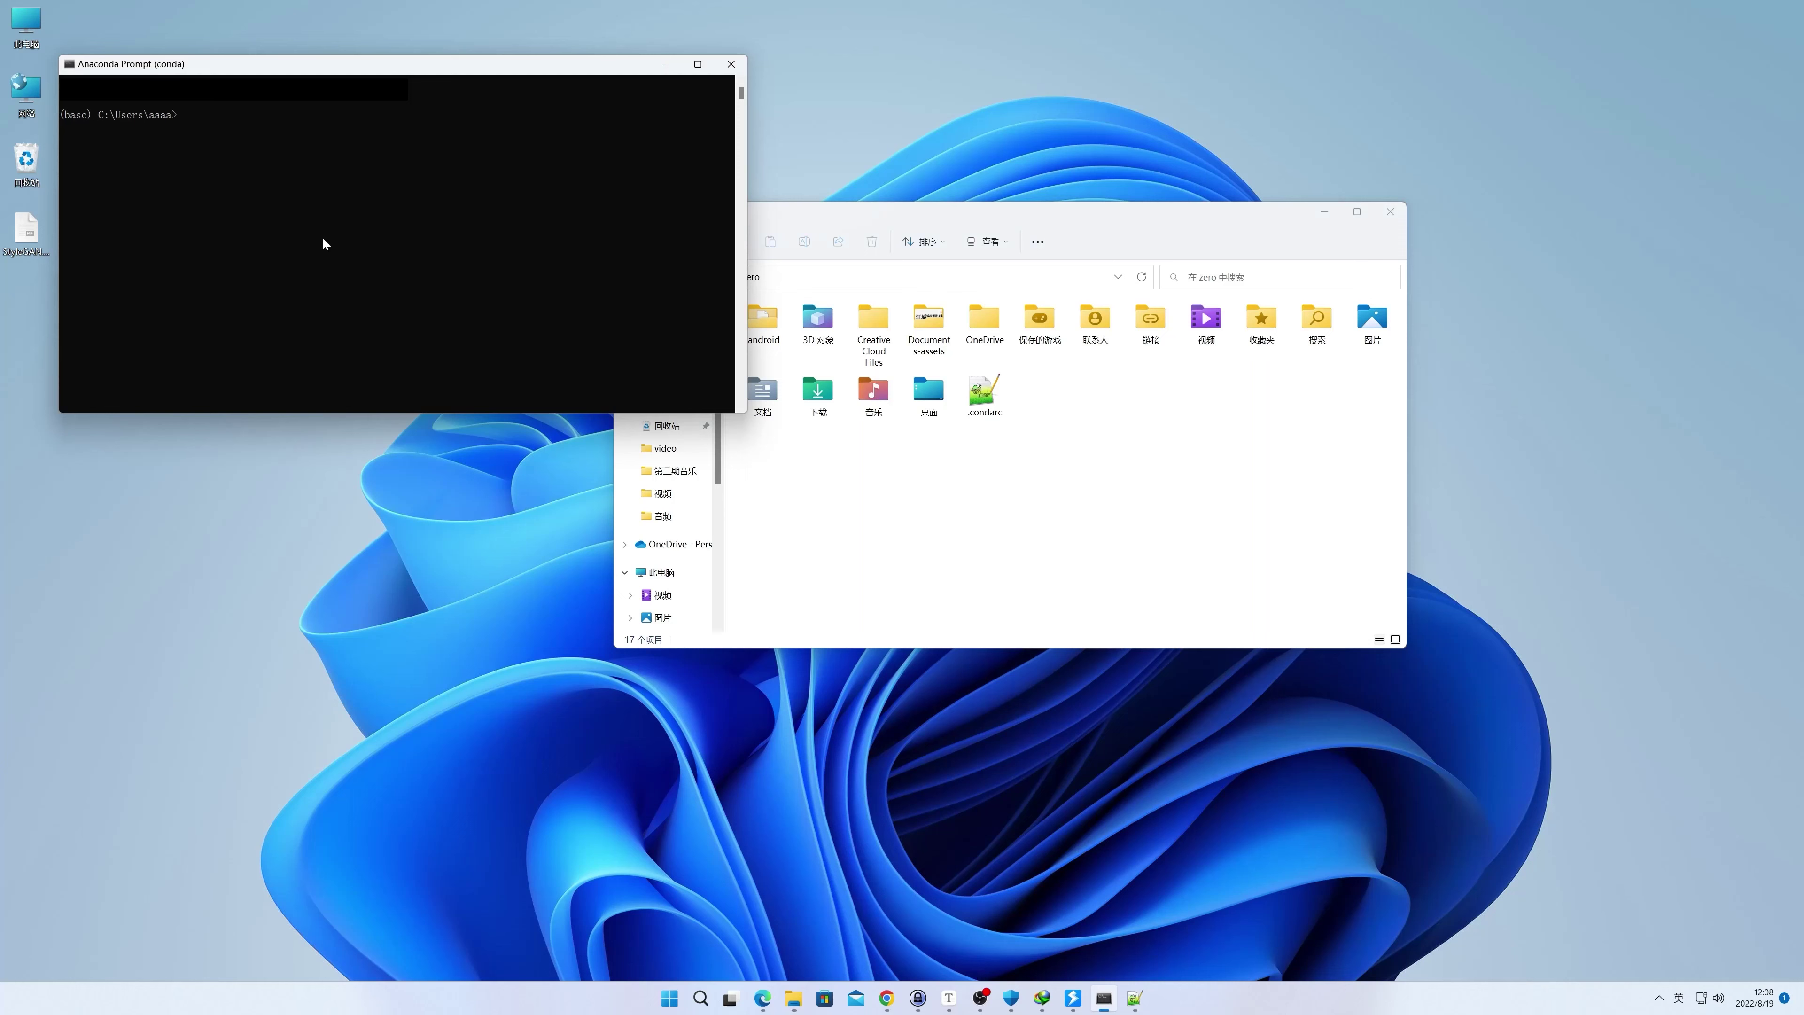
type("conda clean -i")
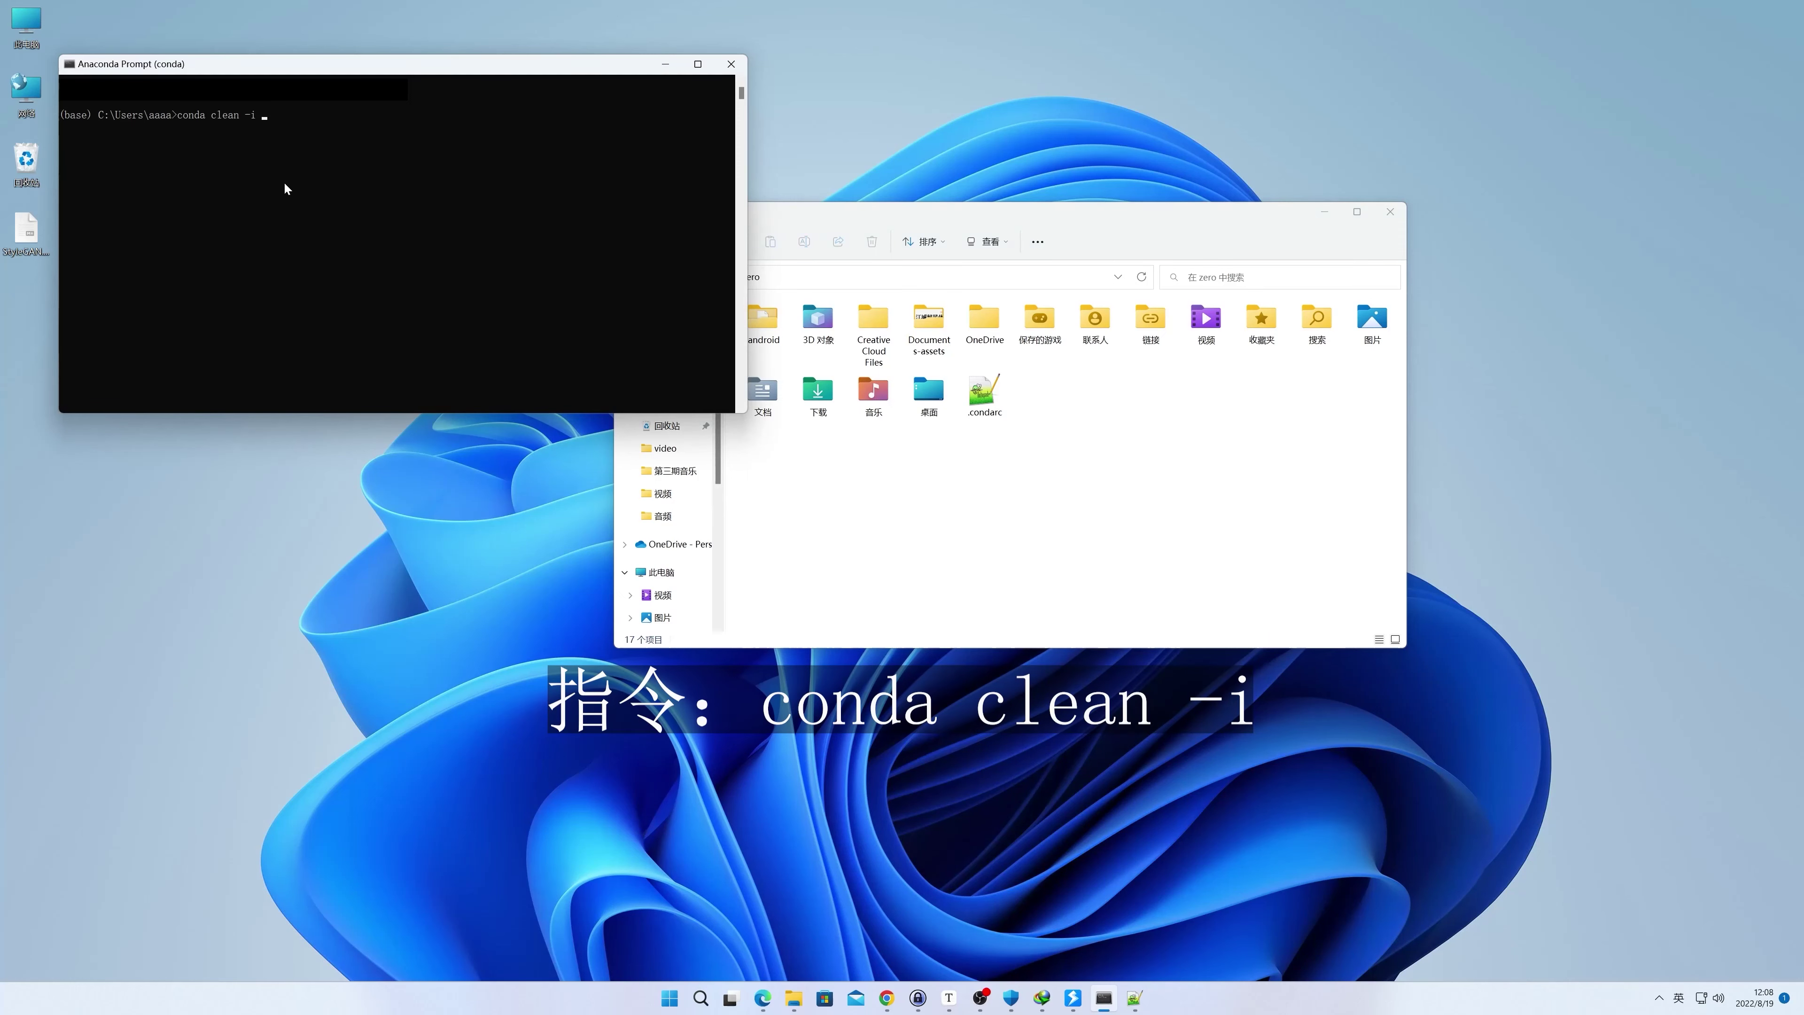
key("Return")
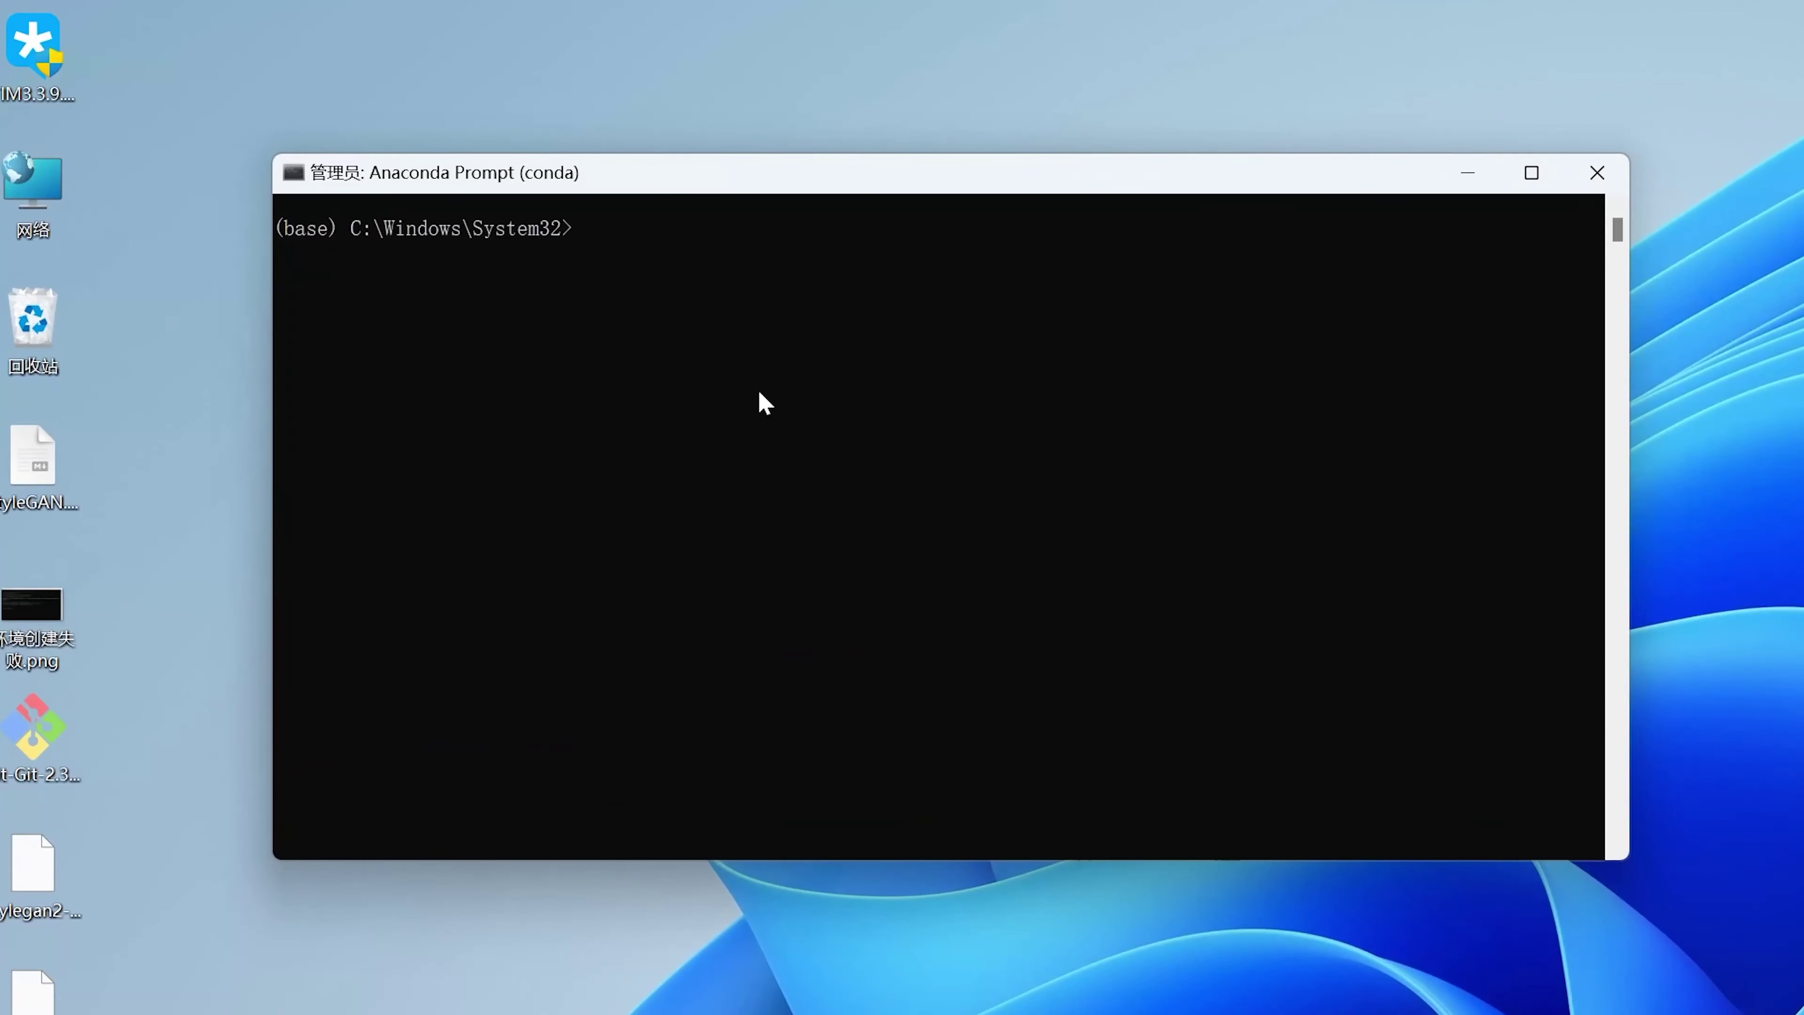
Create a conda environment named stylegan with python=3.7 and activate it.
type("conda create -n stylegan python=3.7")
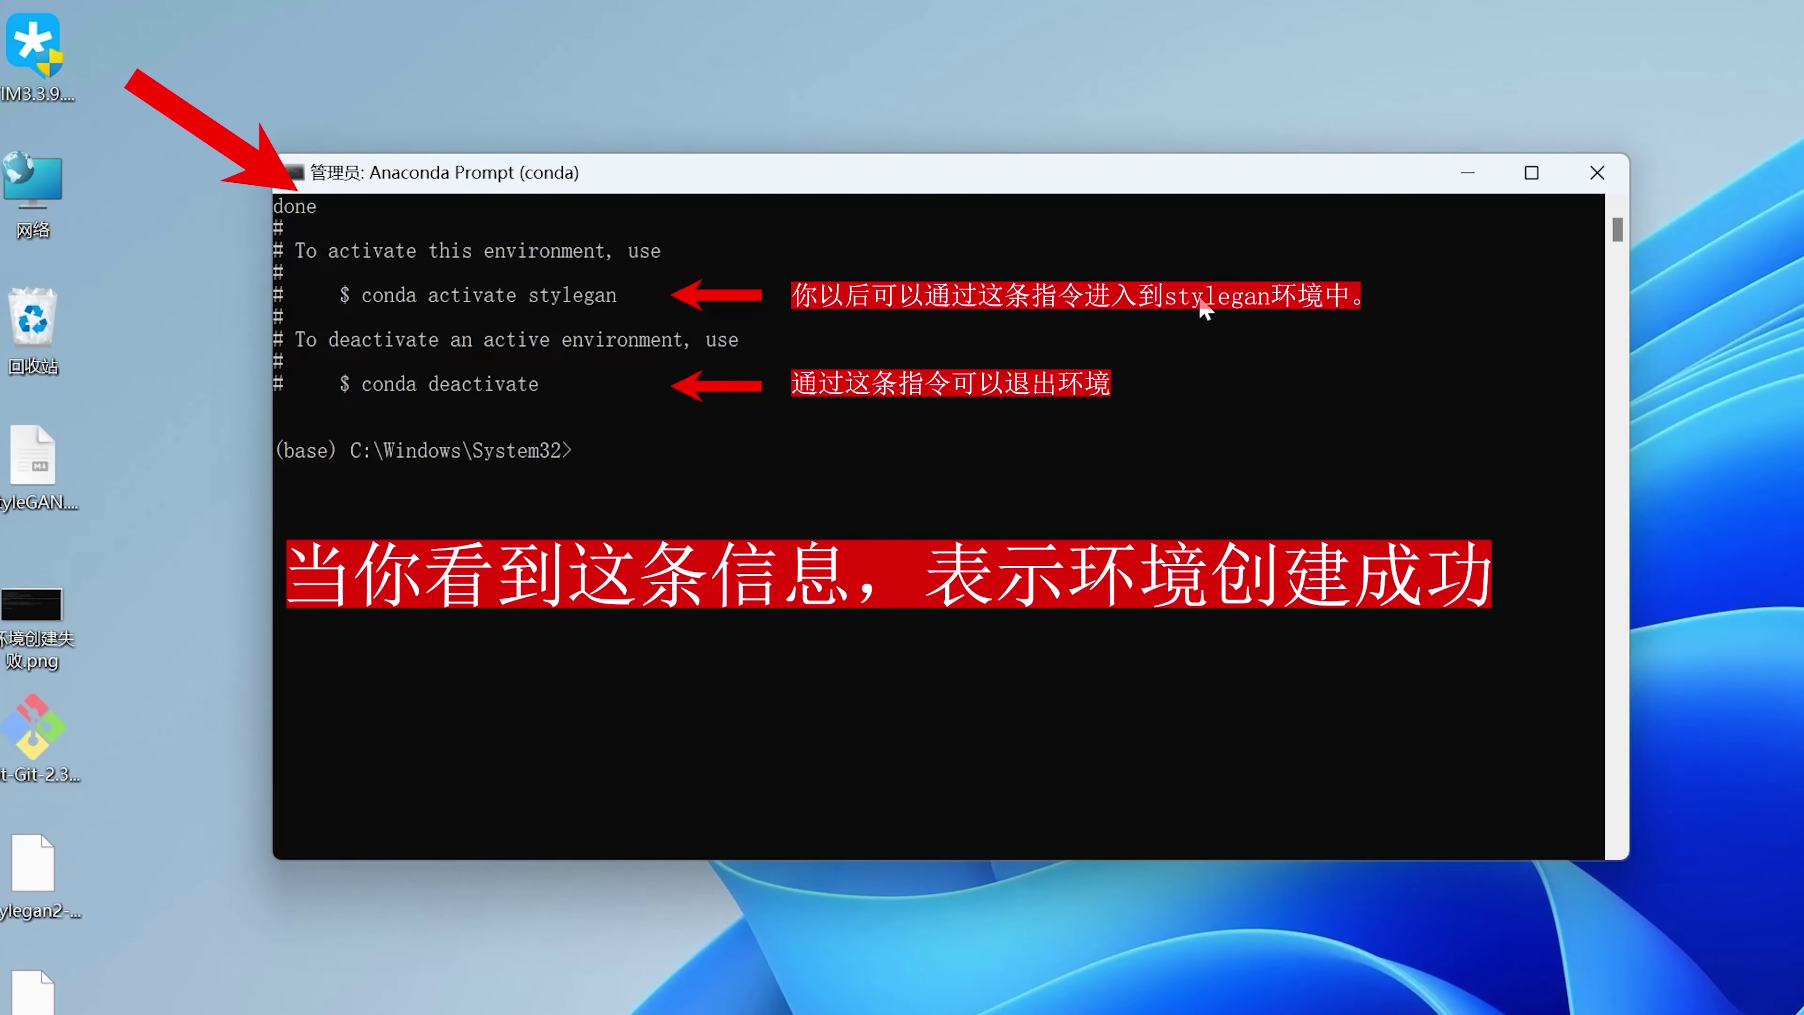
key("Return")
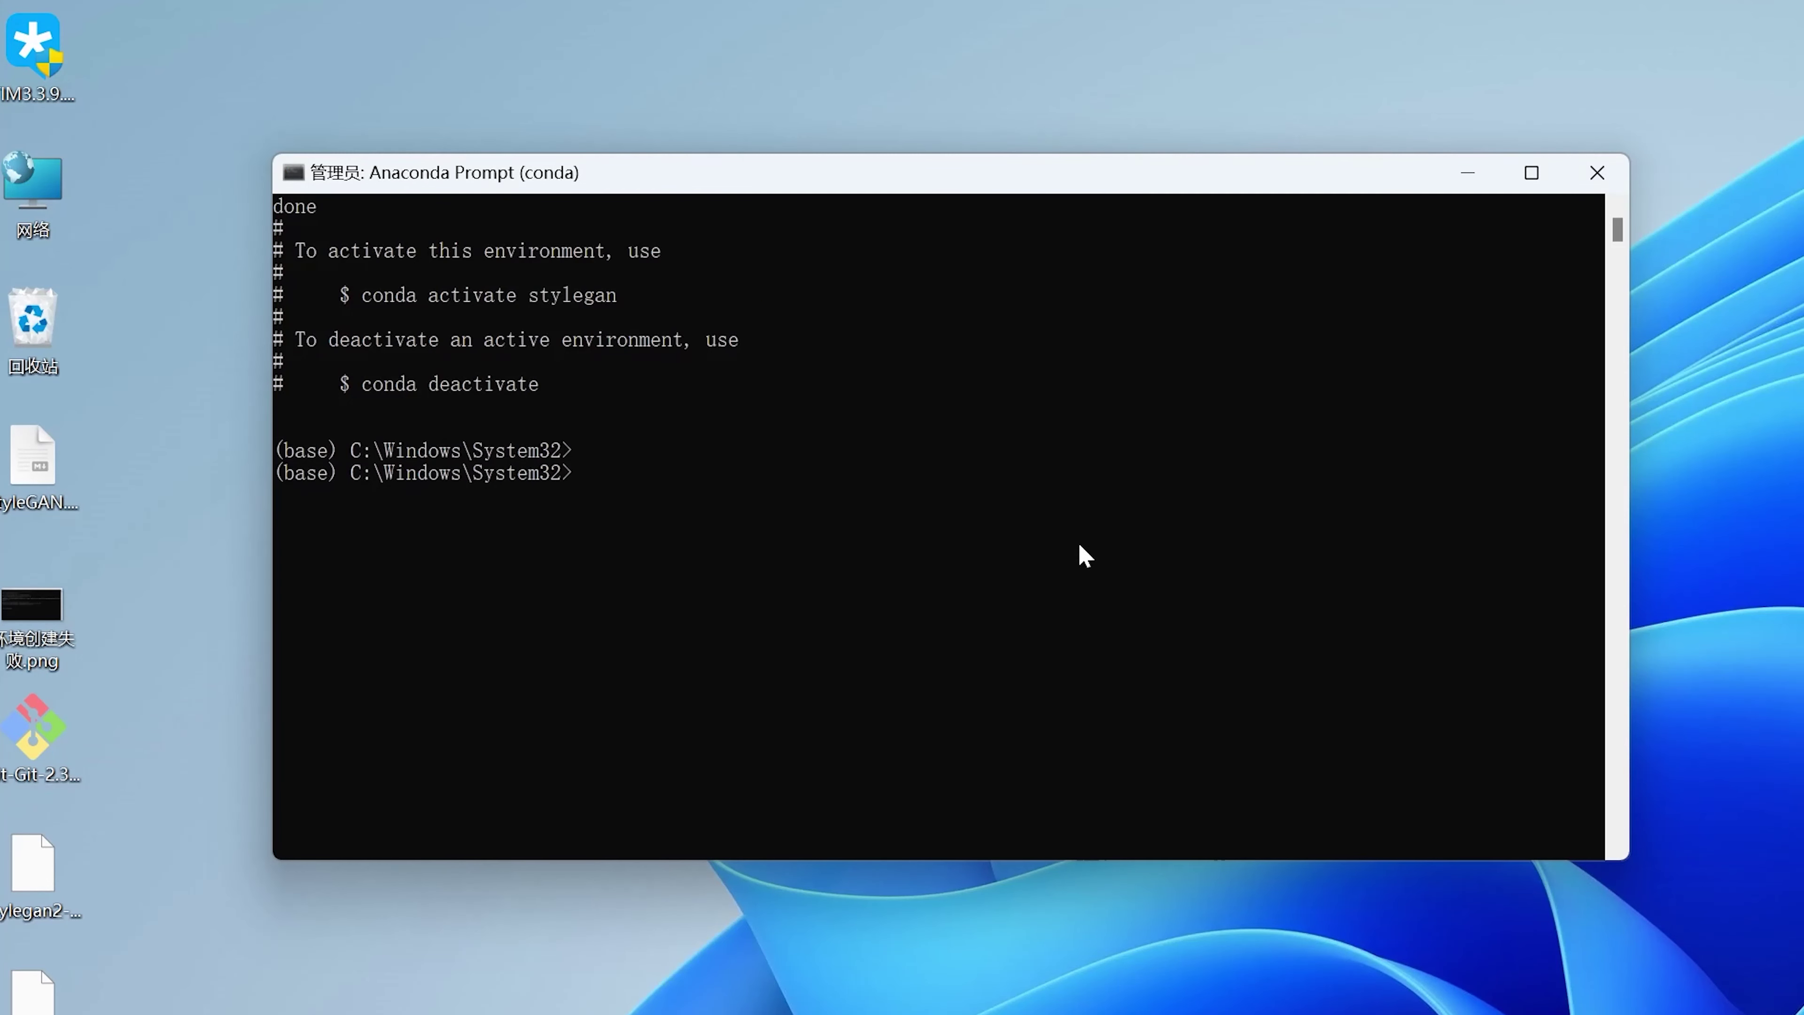
type("conda activate stylegan")
key("Return")
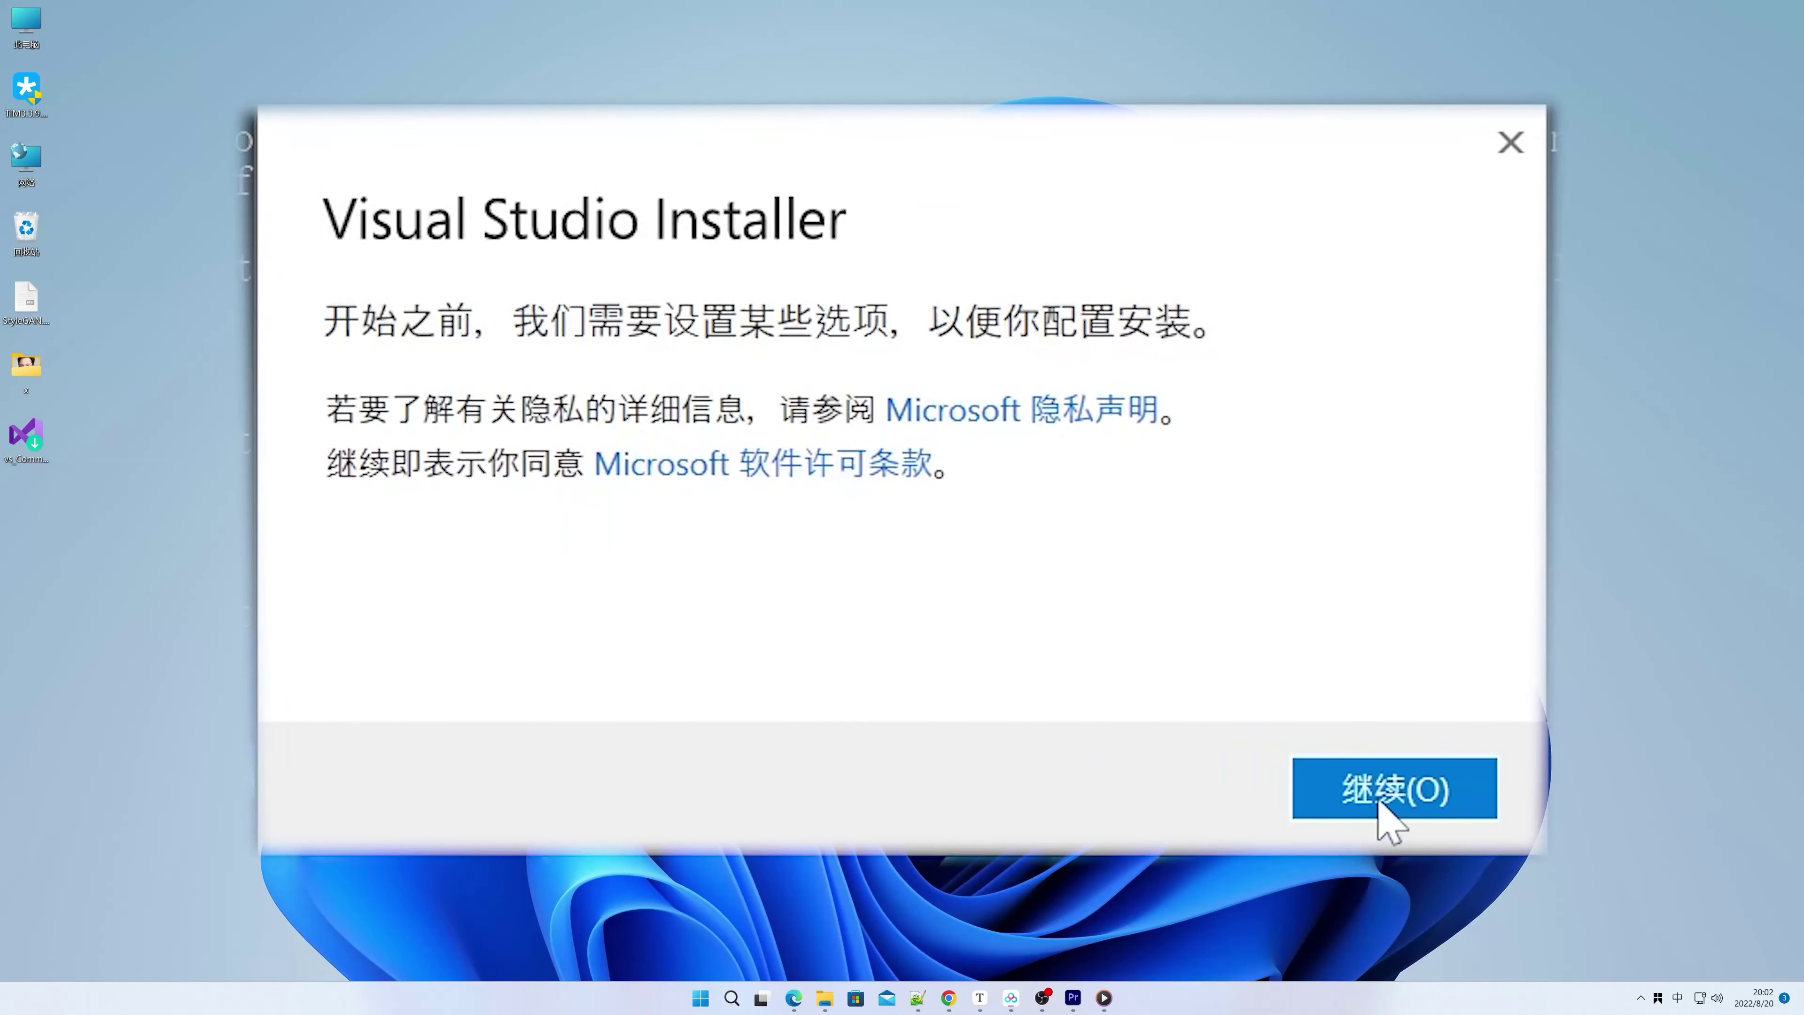
Install Visual Studio Community 2017 in D:\soft\visual Community, with the download cache in F:\temp down\visual Community and shared components in D:\soft\Visual Studio share.
left_click(1381, 790)
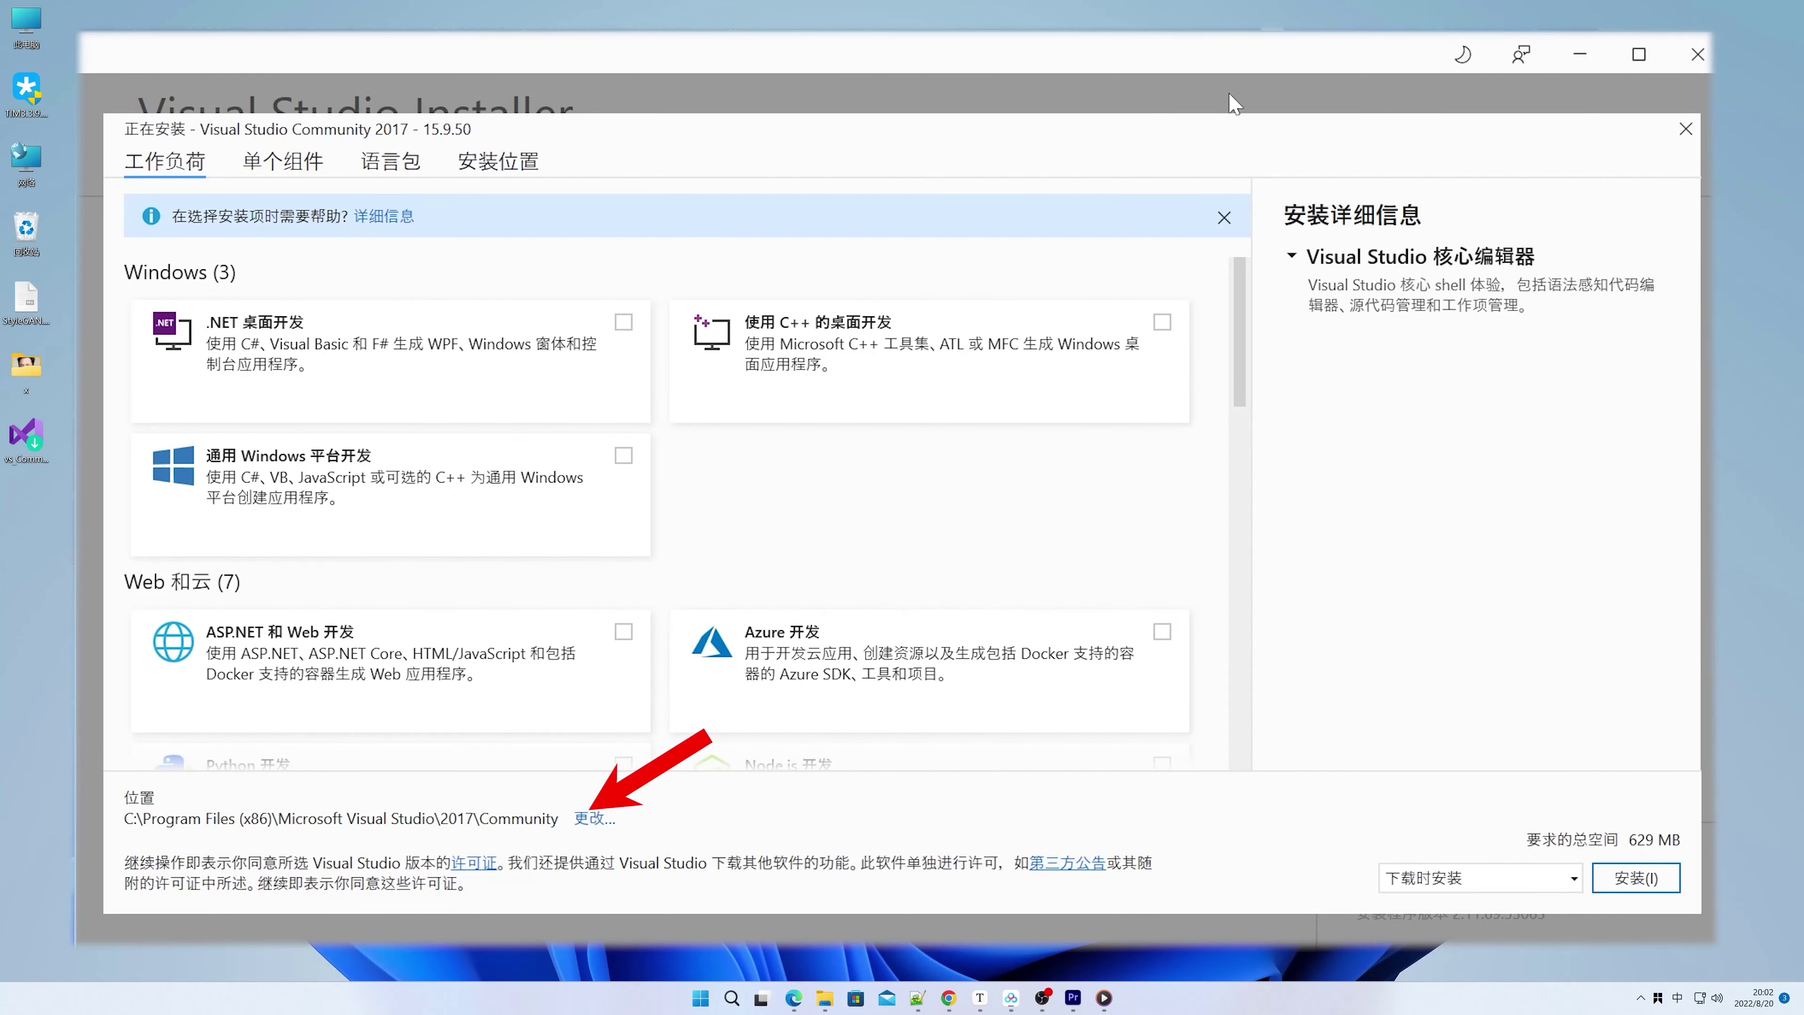
left_click(593, 818)
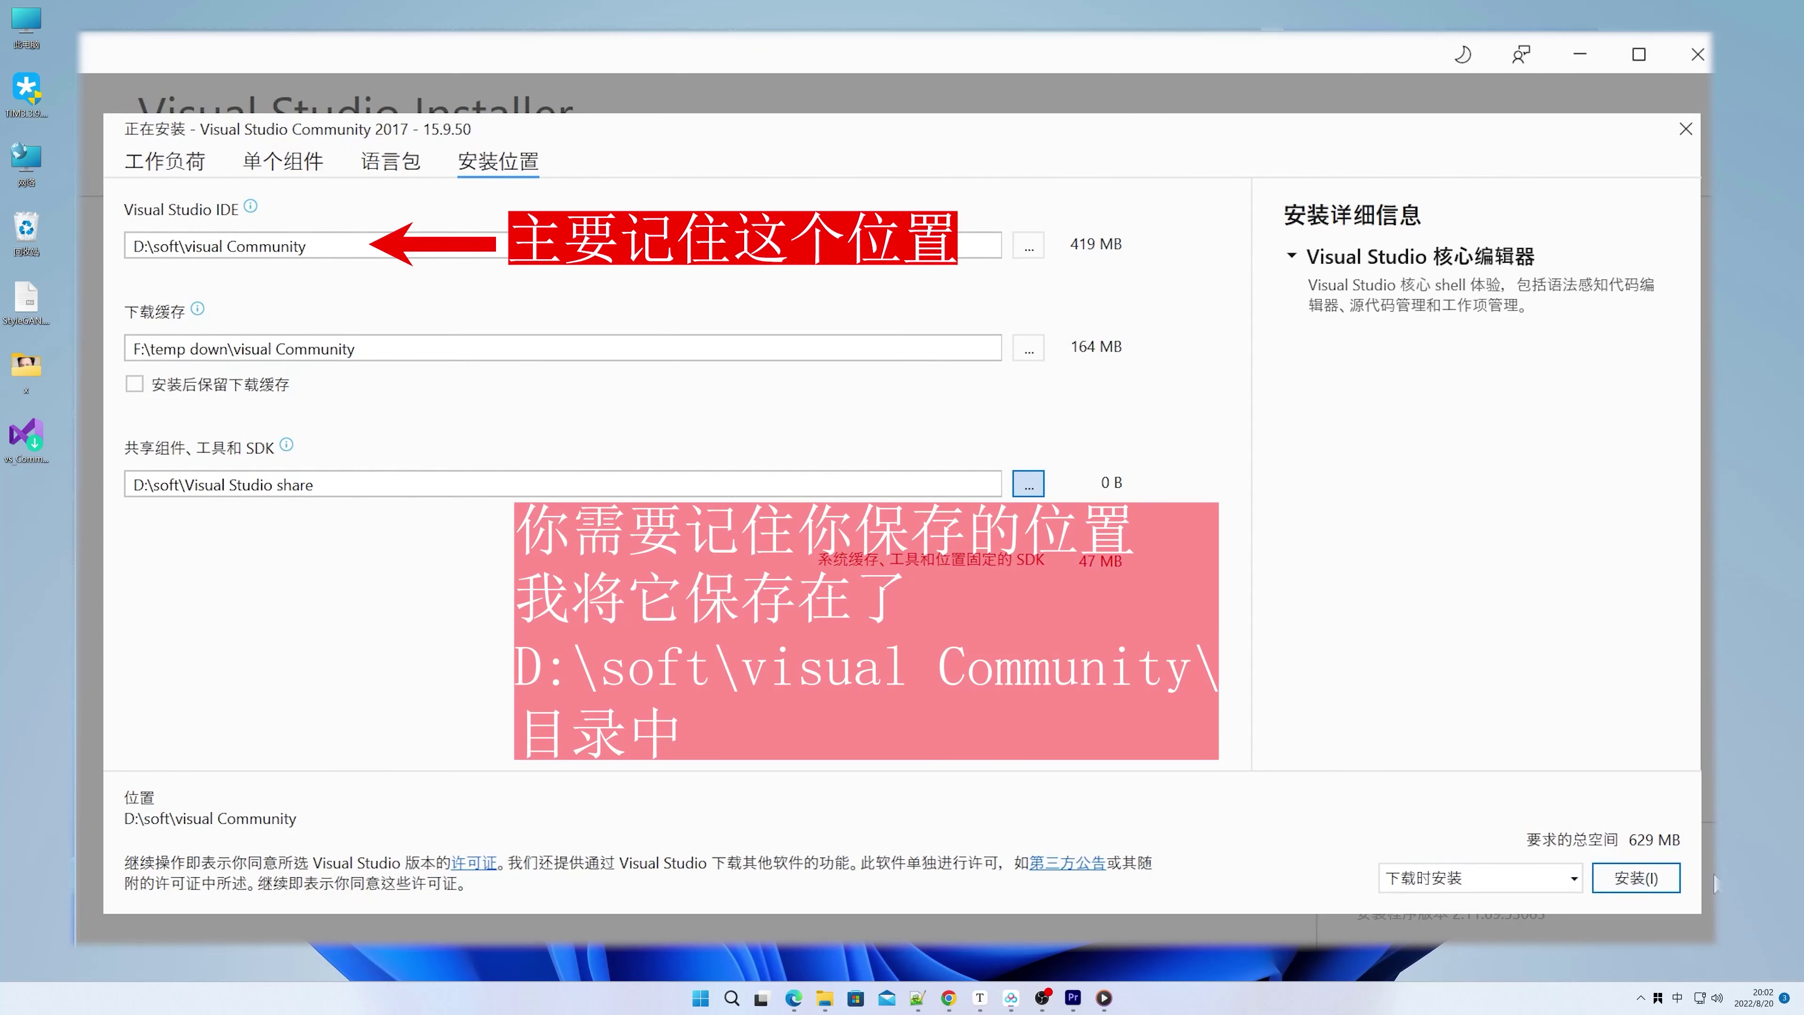
left_click(1655, 881)
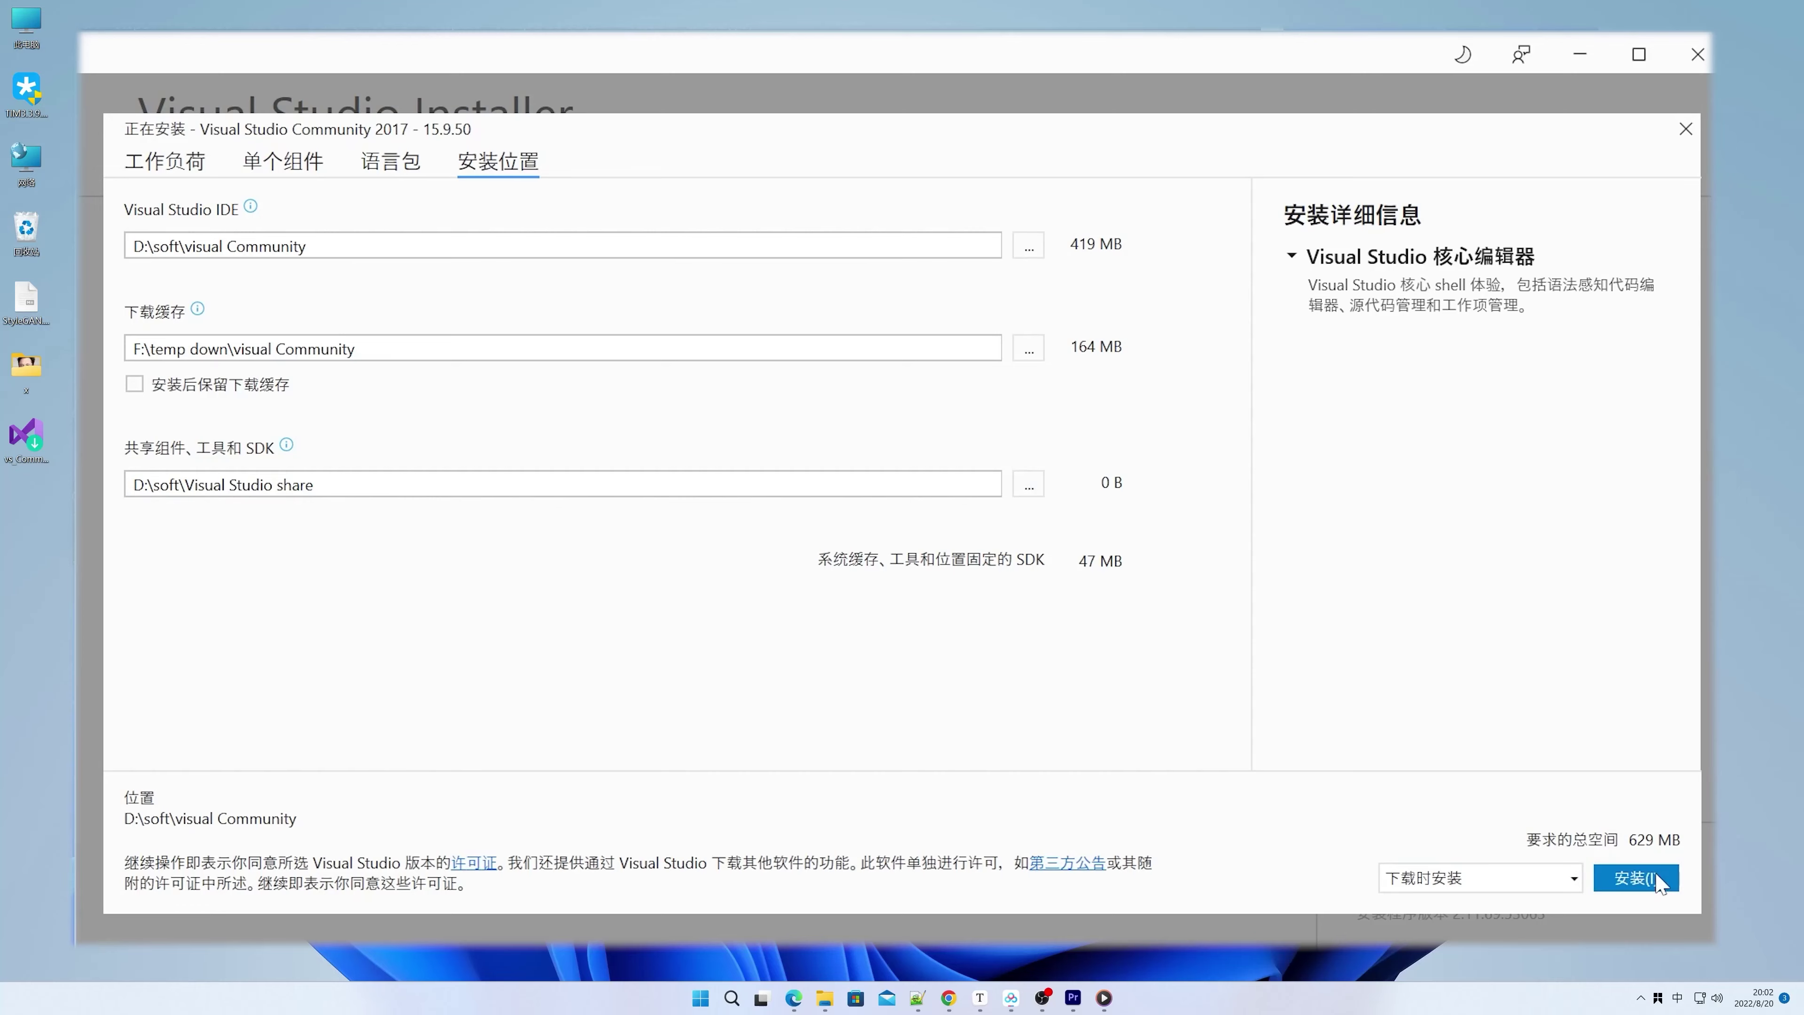
left_click(1059, 572)
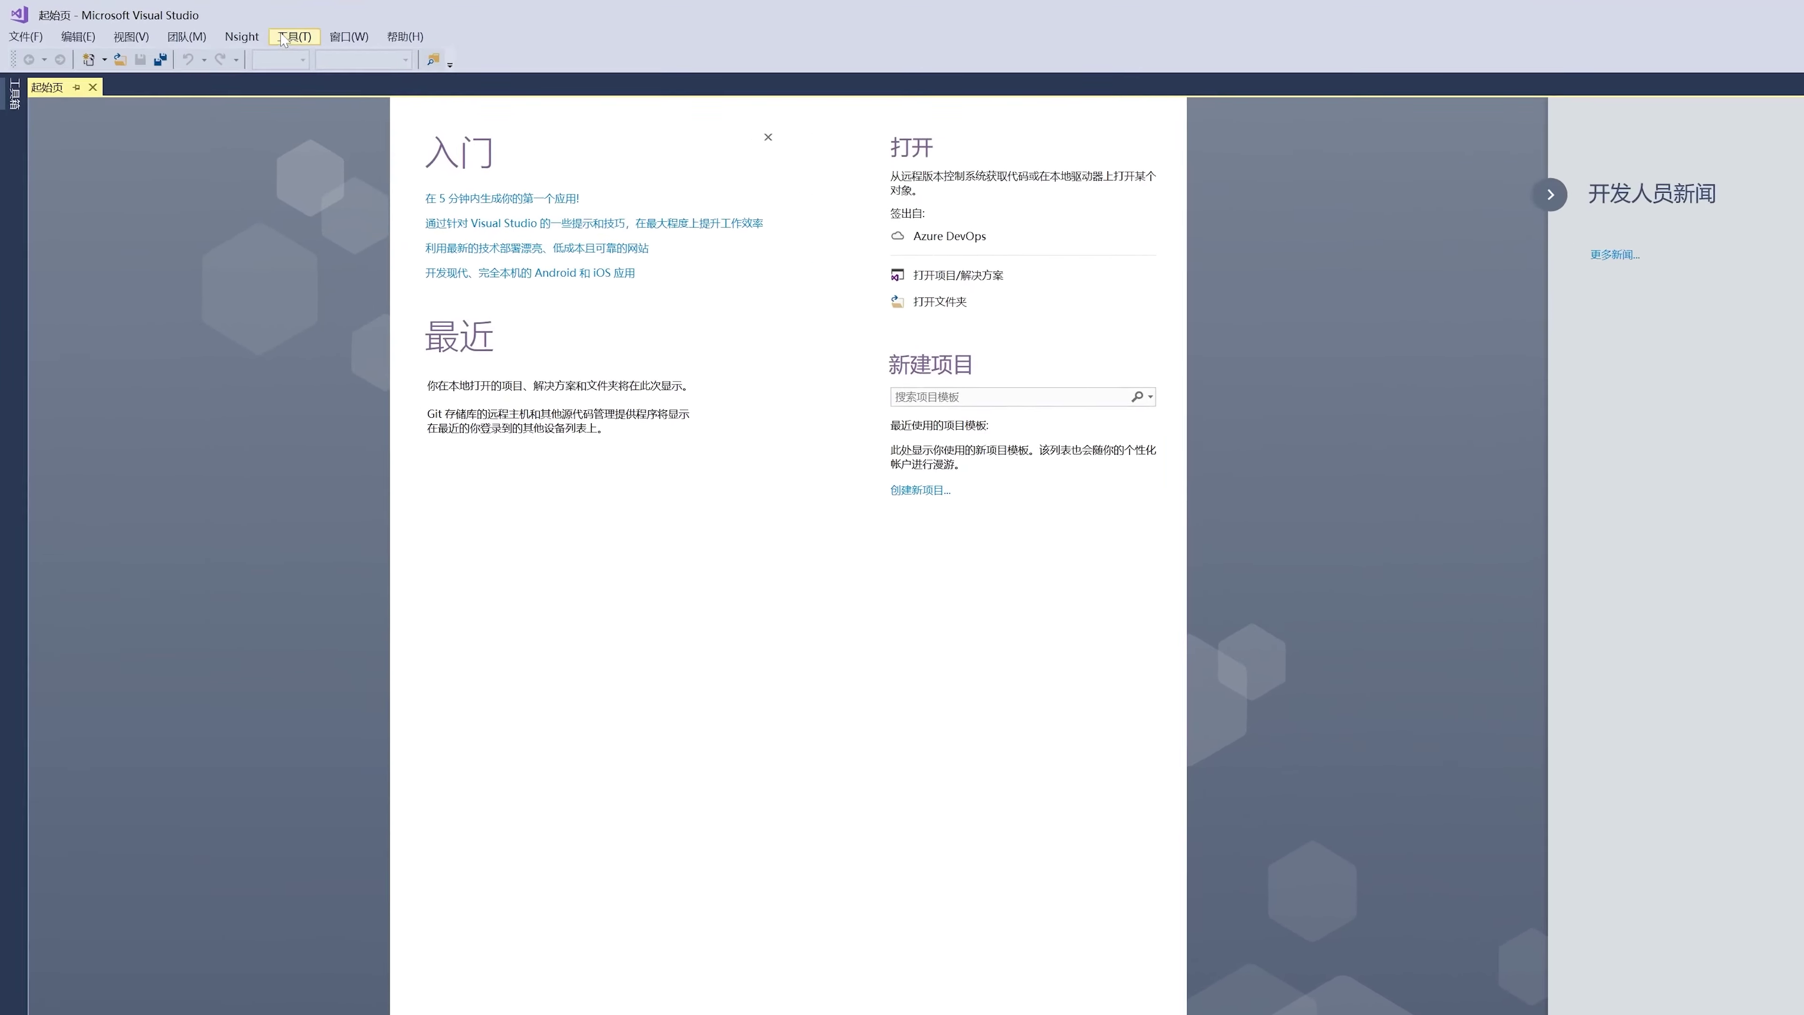
Add the .NET desktop development and Python development workloads to Visual Studio Community 2017, letting the installer close the running instance.
left_click(234, 29)
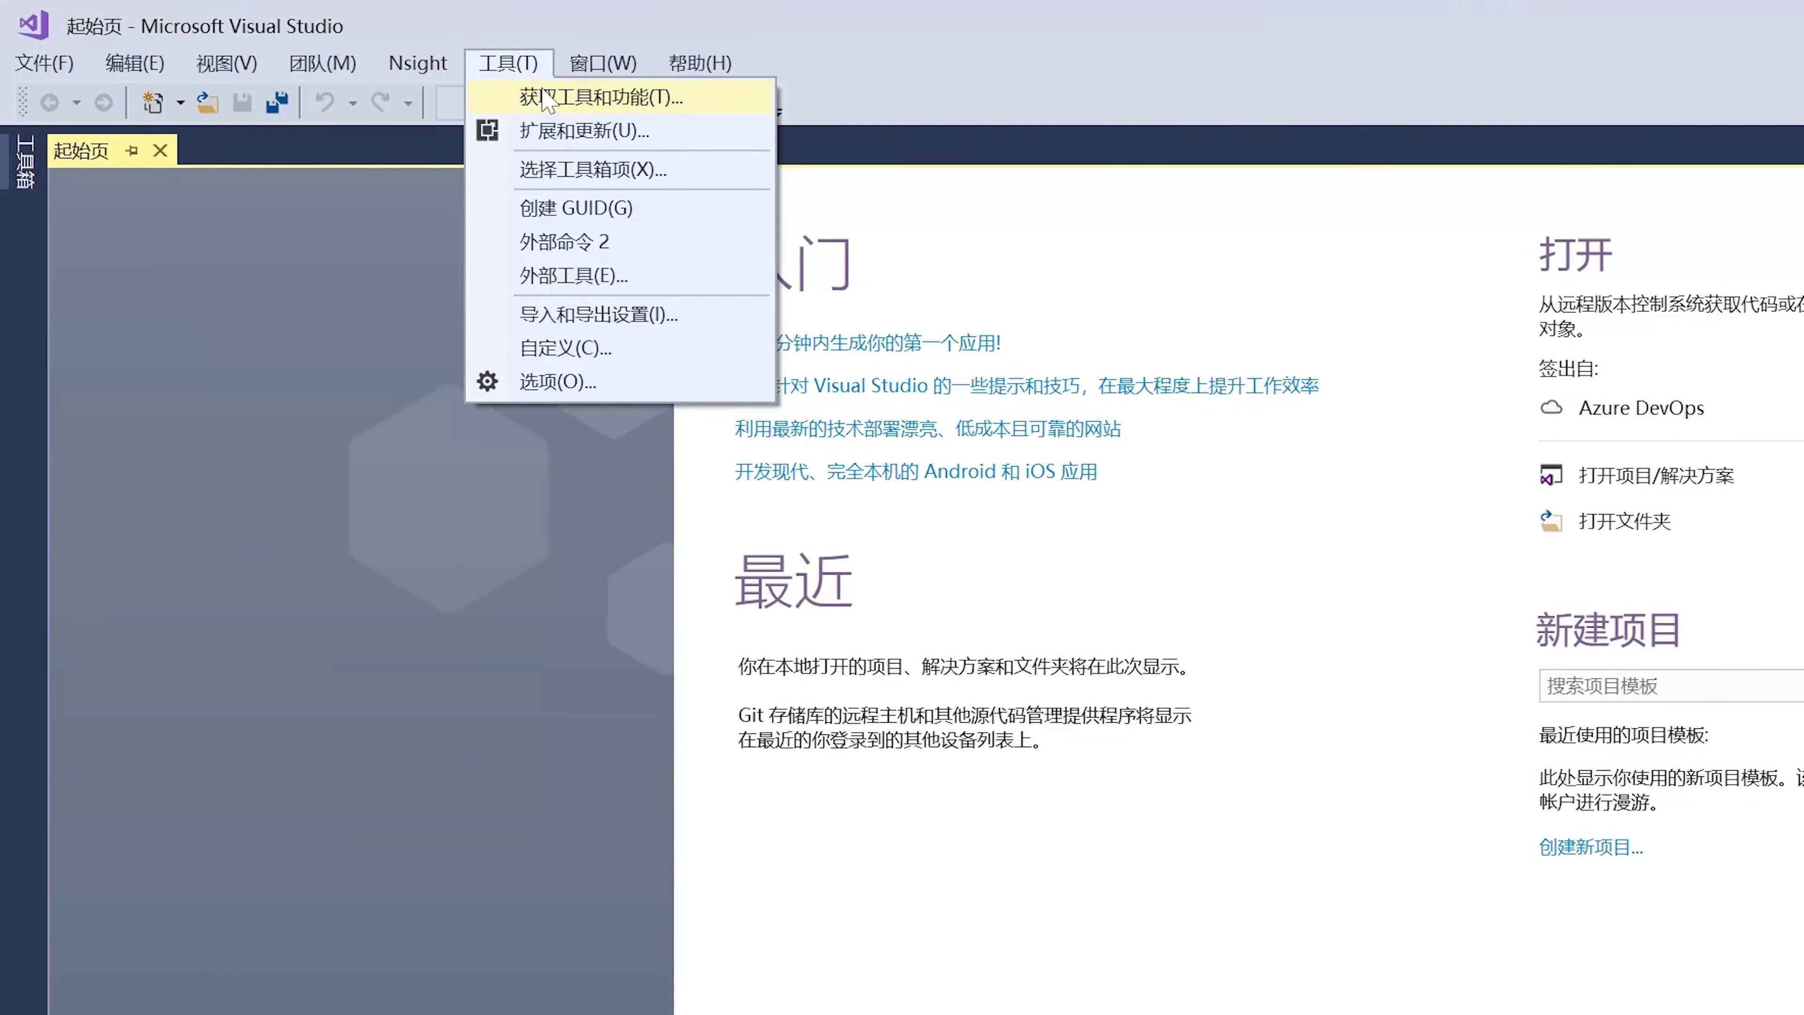
left_click(547, 99)
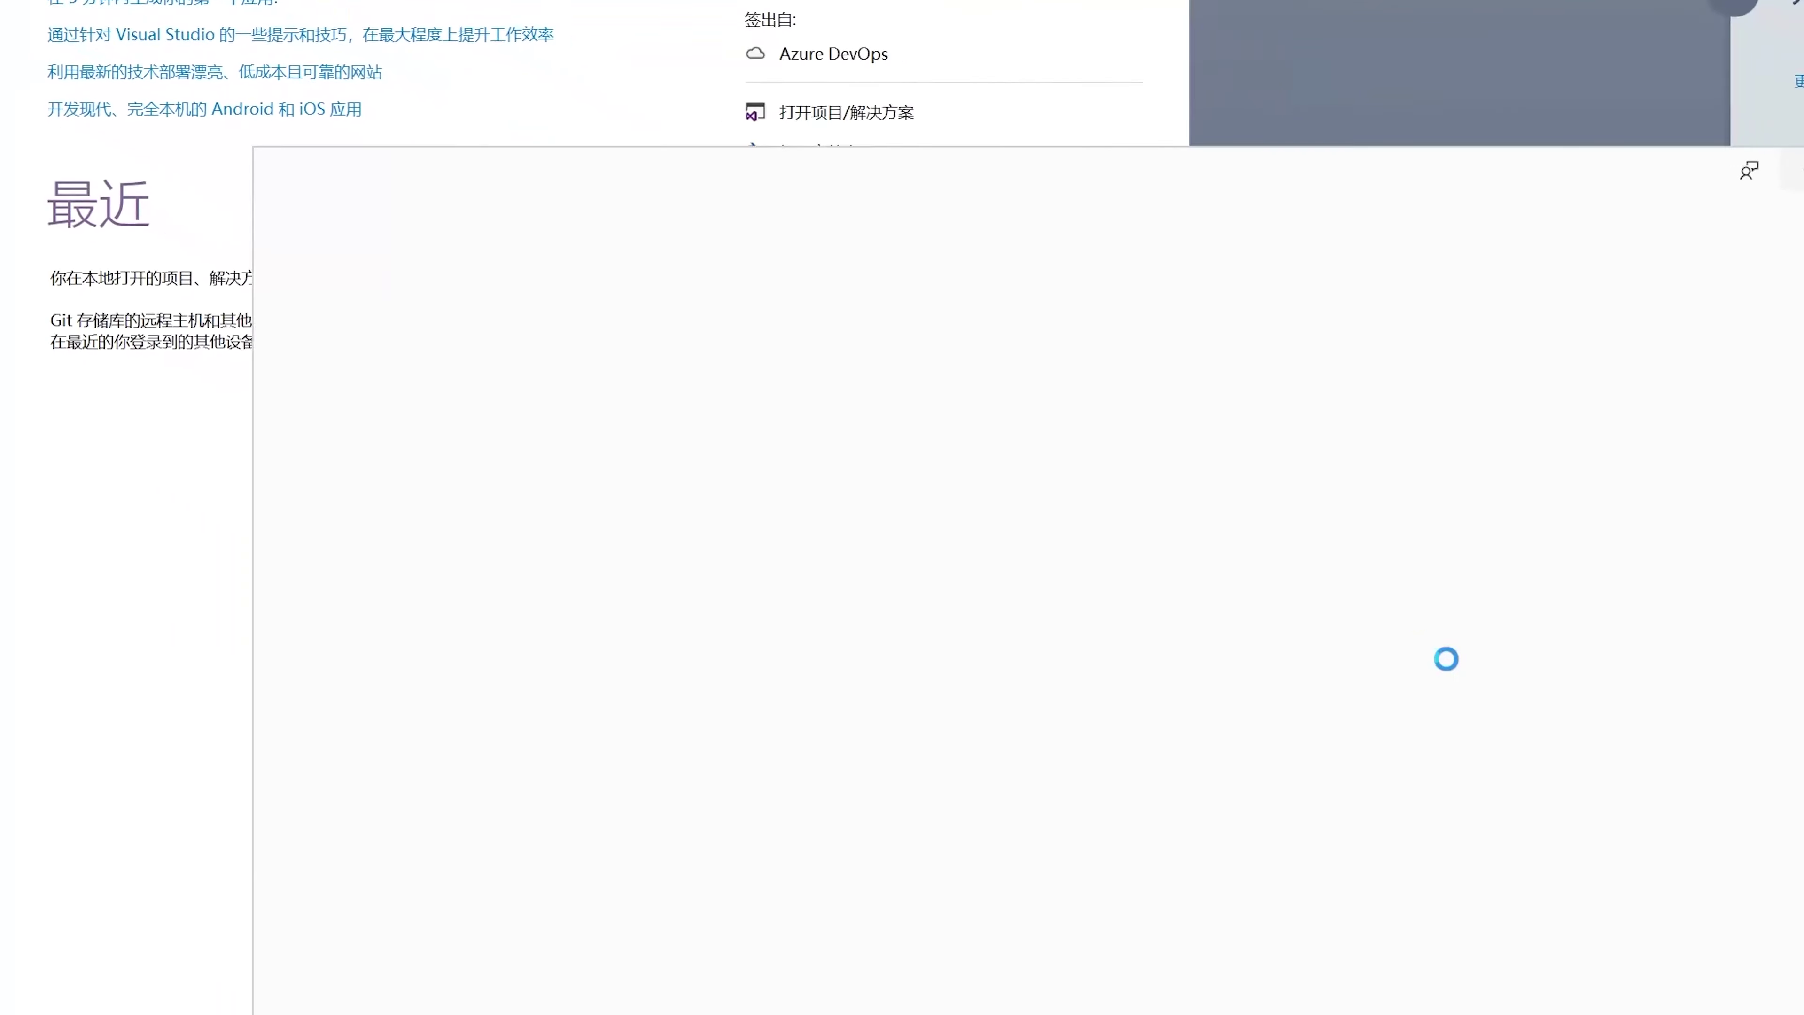
left_click(625, 271)
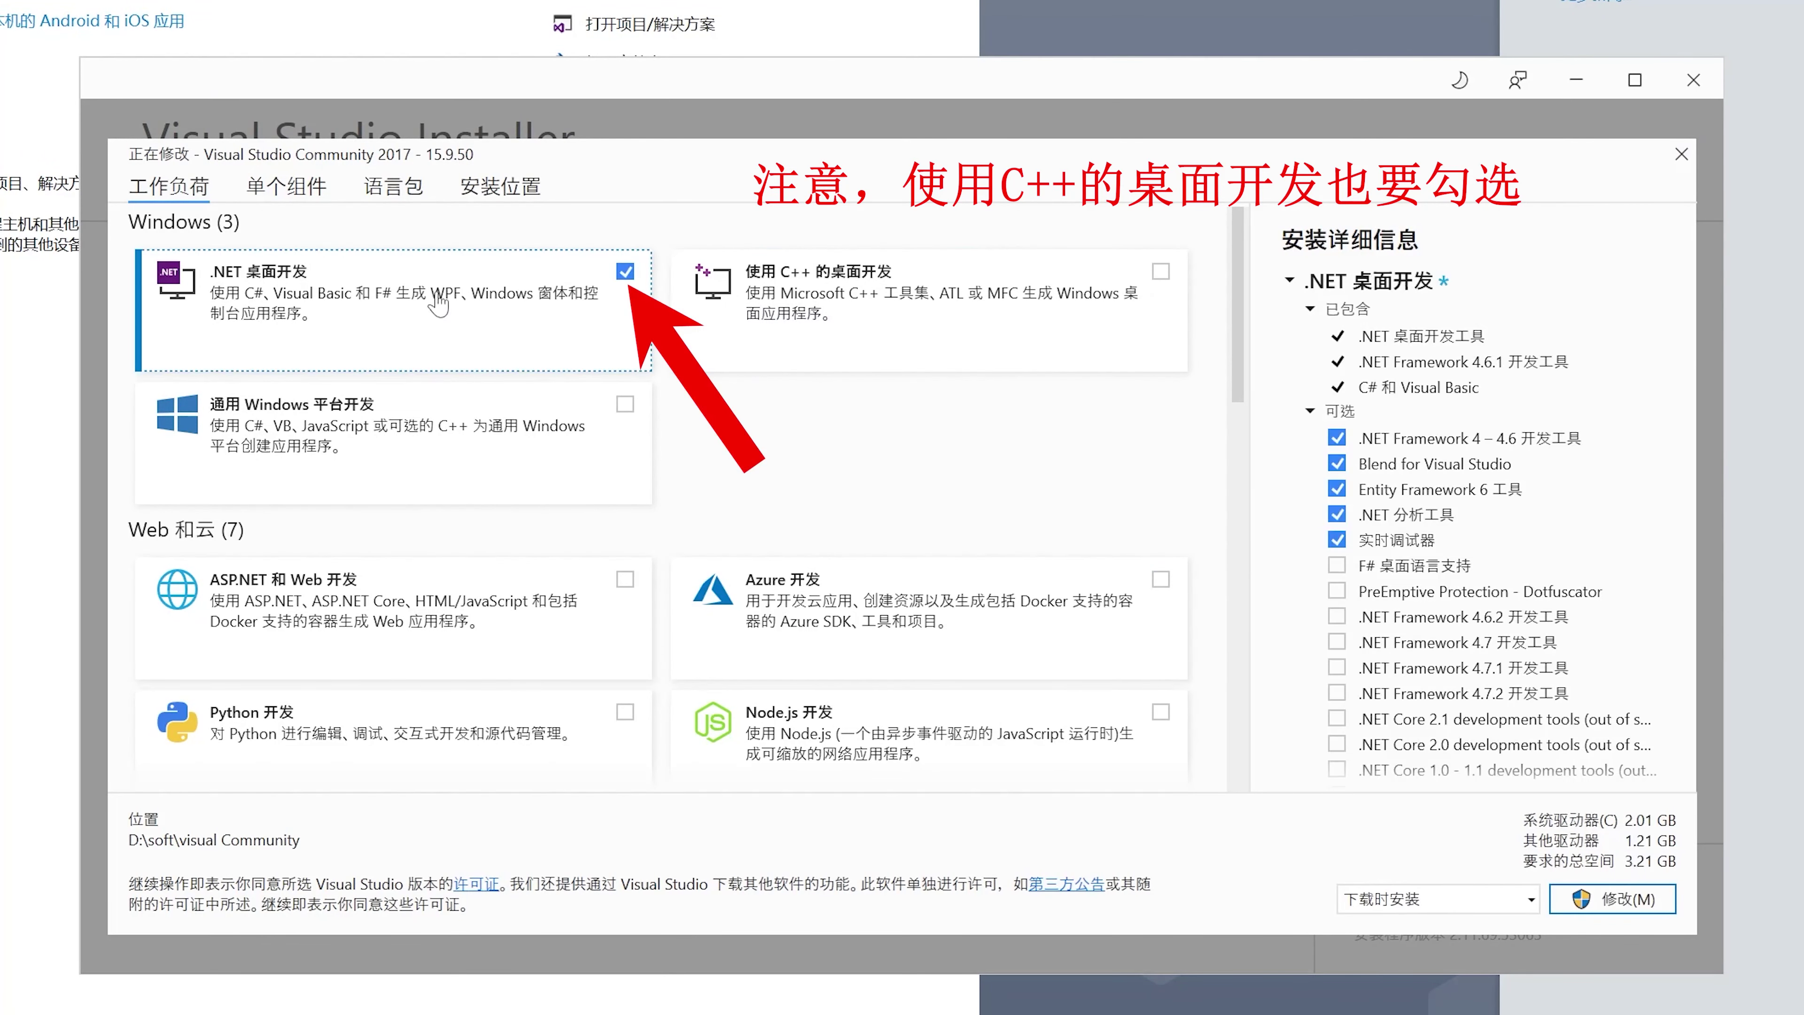
left_click(389, 743)
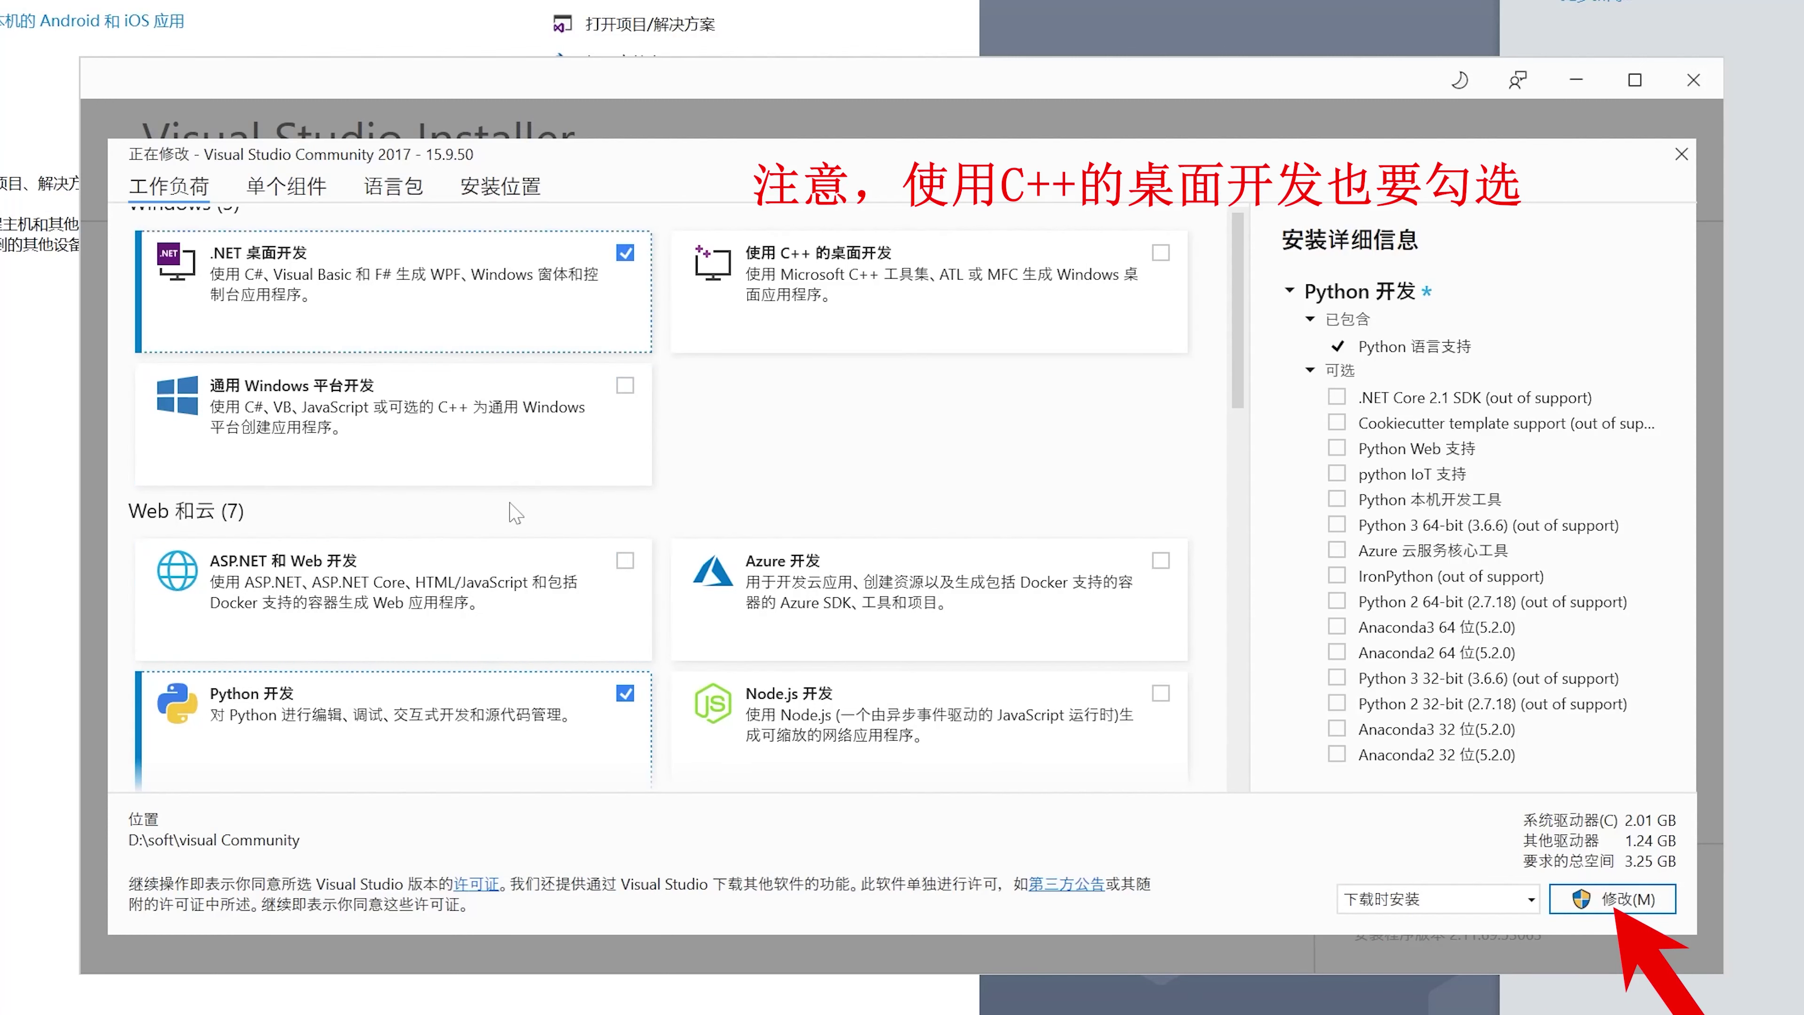
key("alt+m")
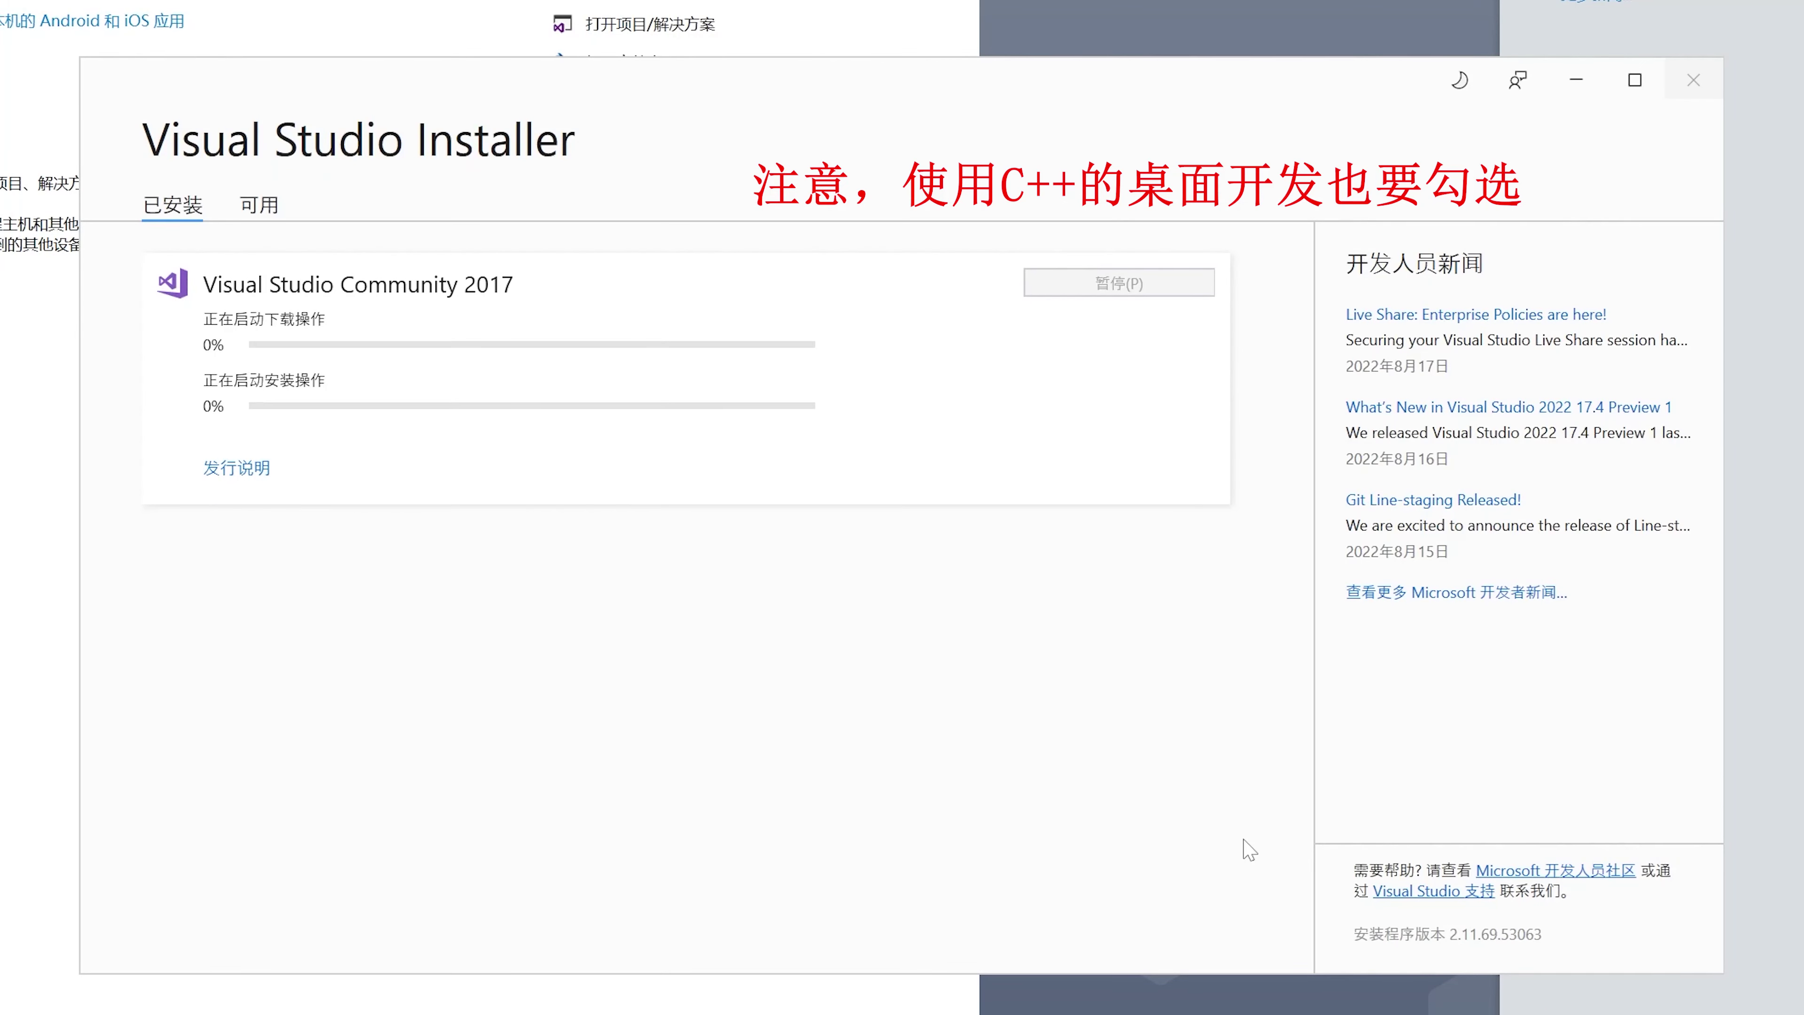
left_click(1085, 635)
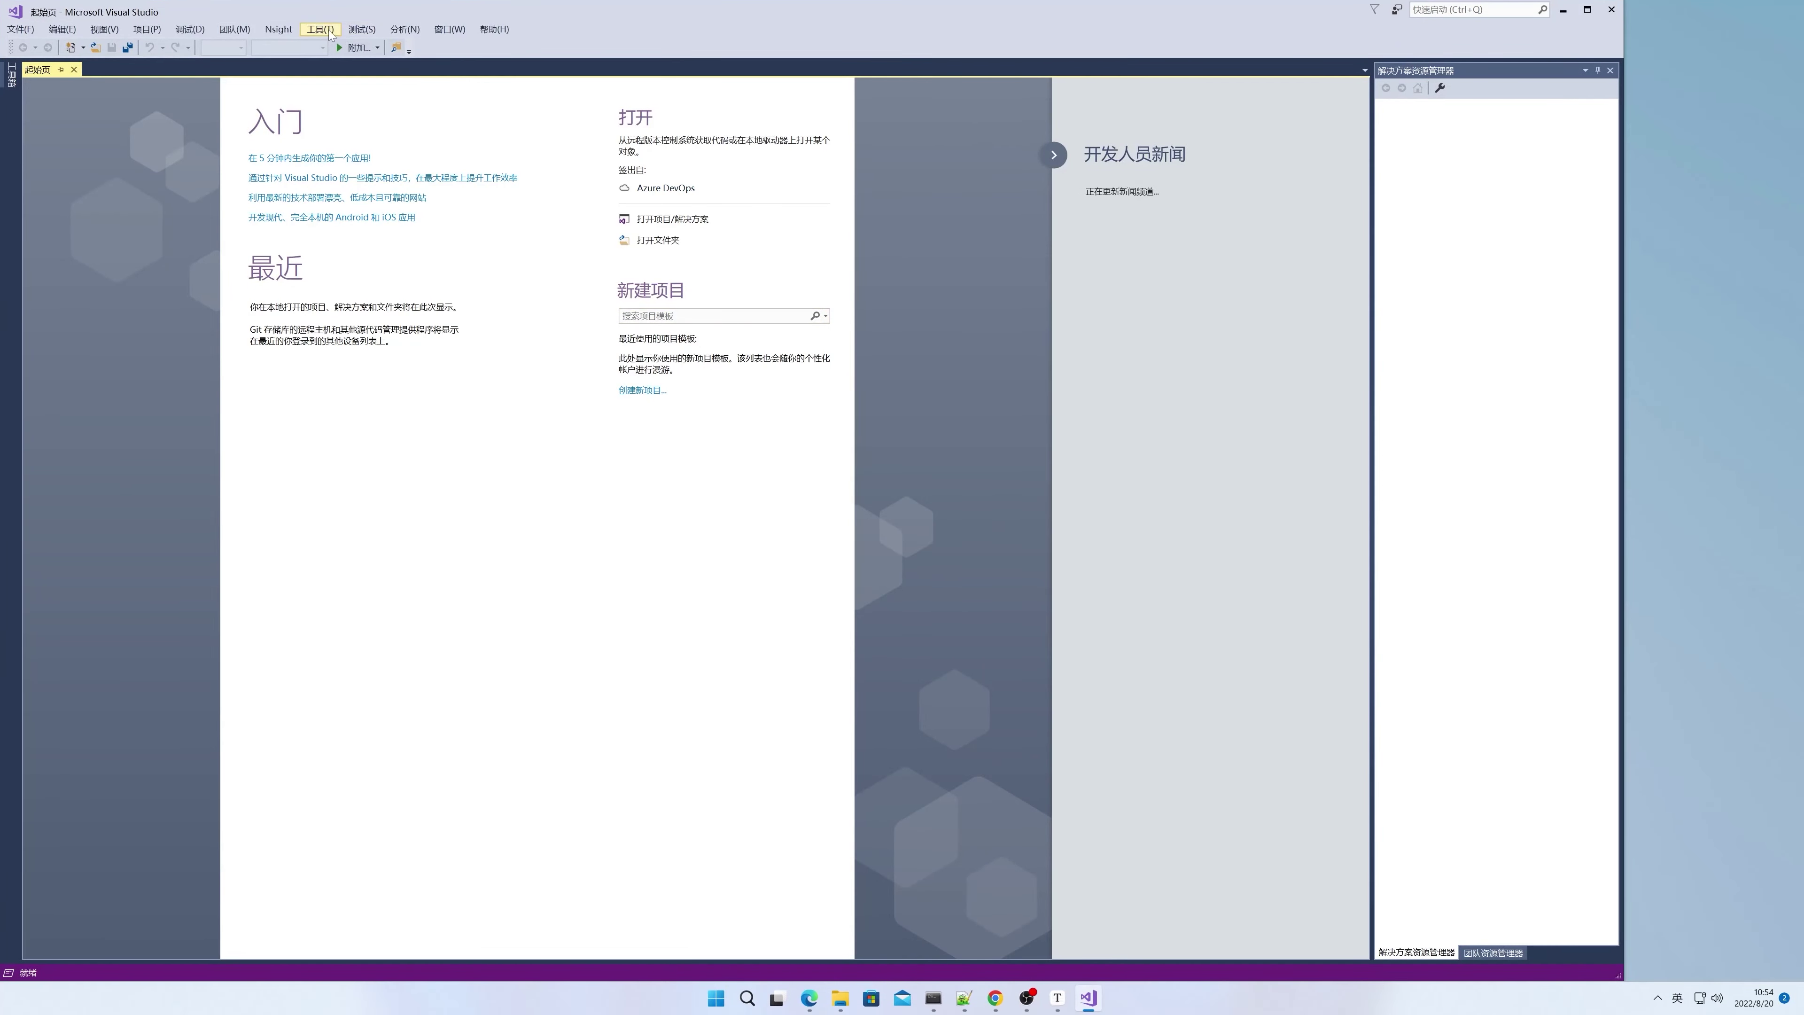
Add the individual component VC++ 2017 version 15.9 v14.16 latest v141 tools to Visual Studio and let the installer close the running instance.
left_click(328, 33)
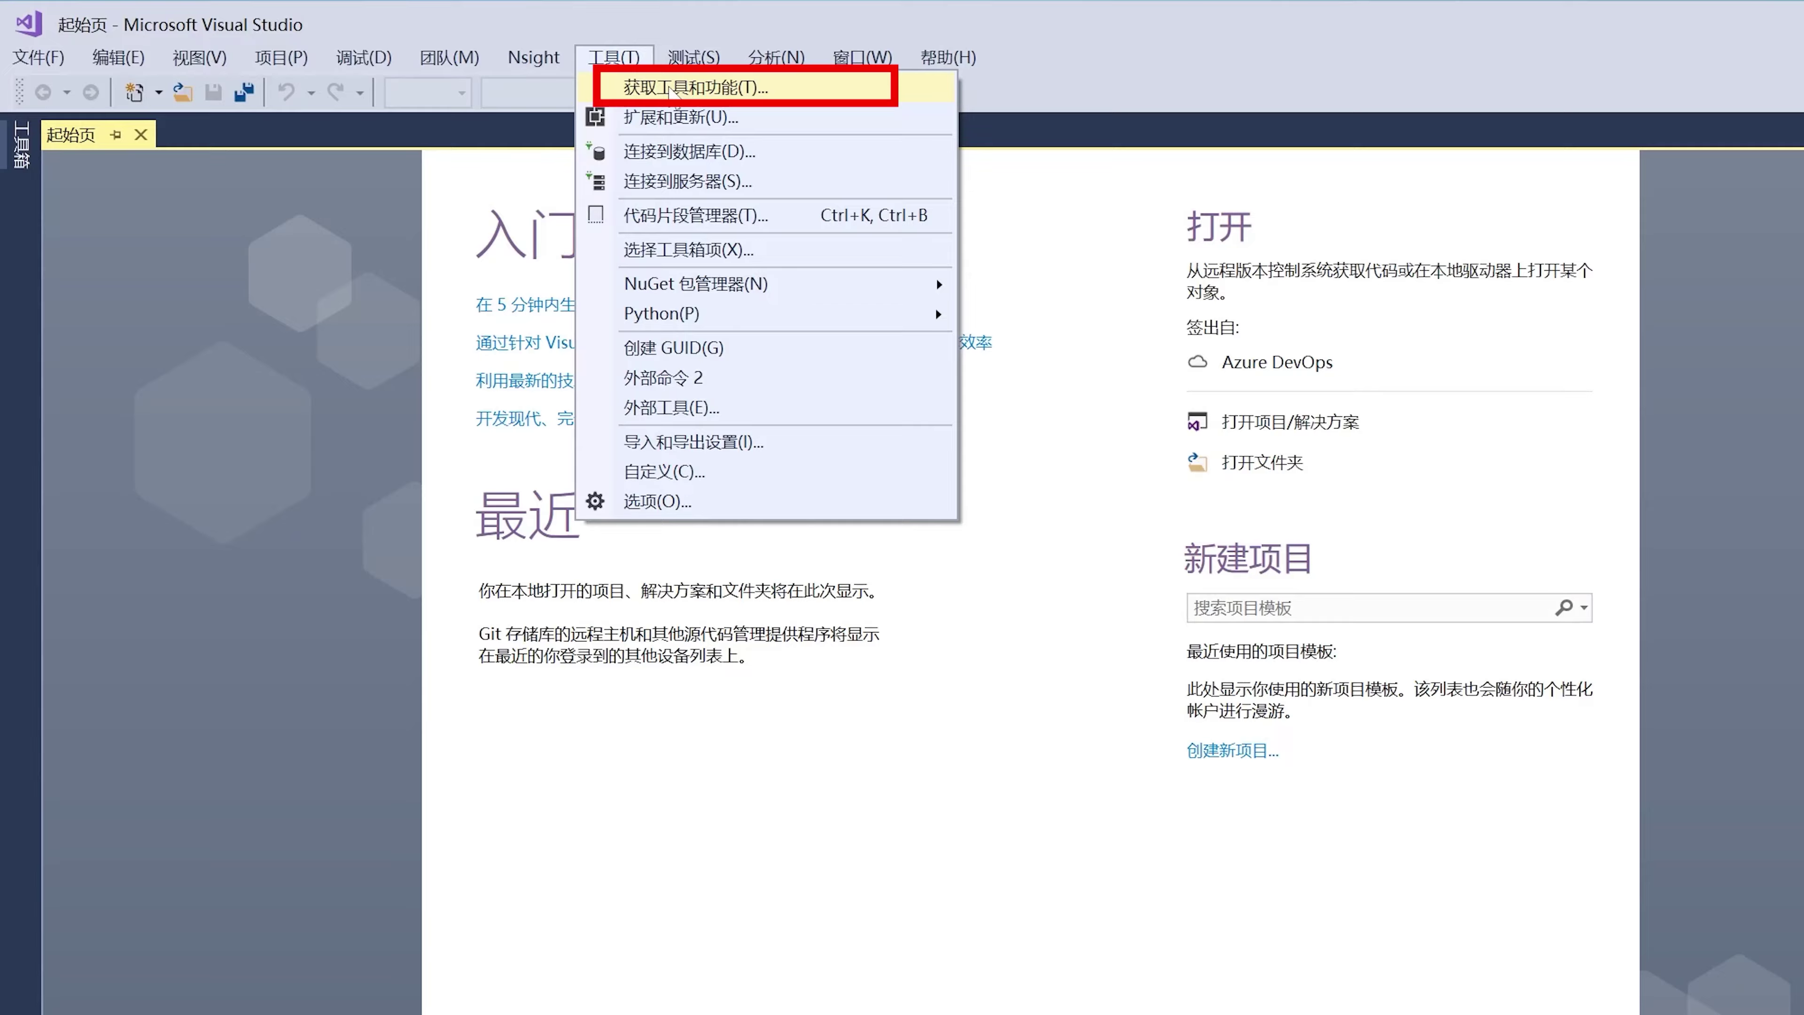
left_click(671, 92)
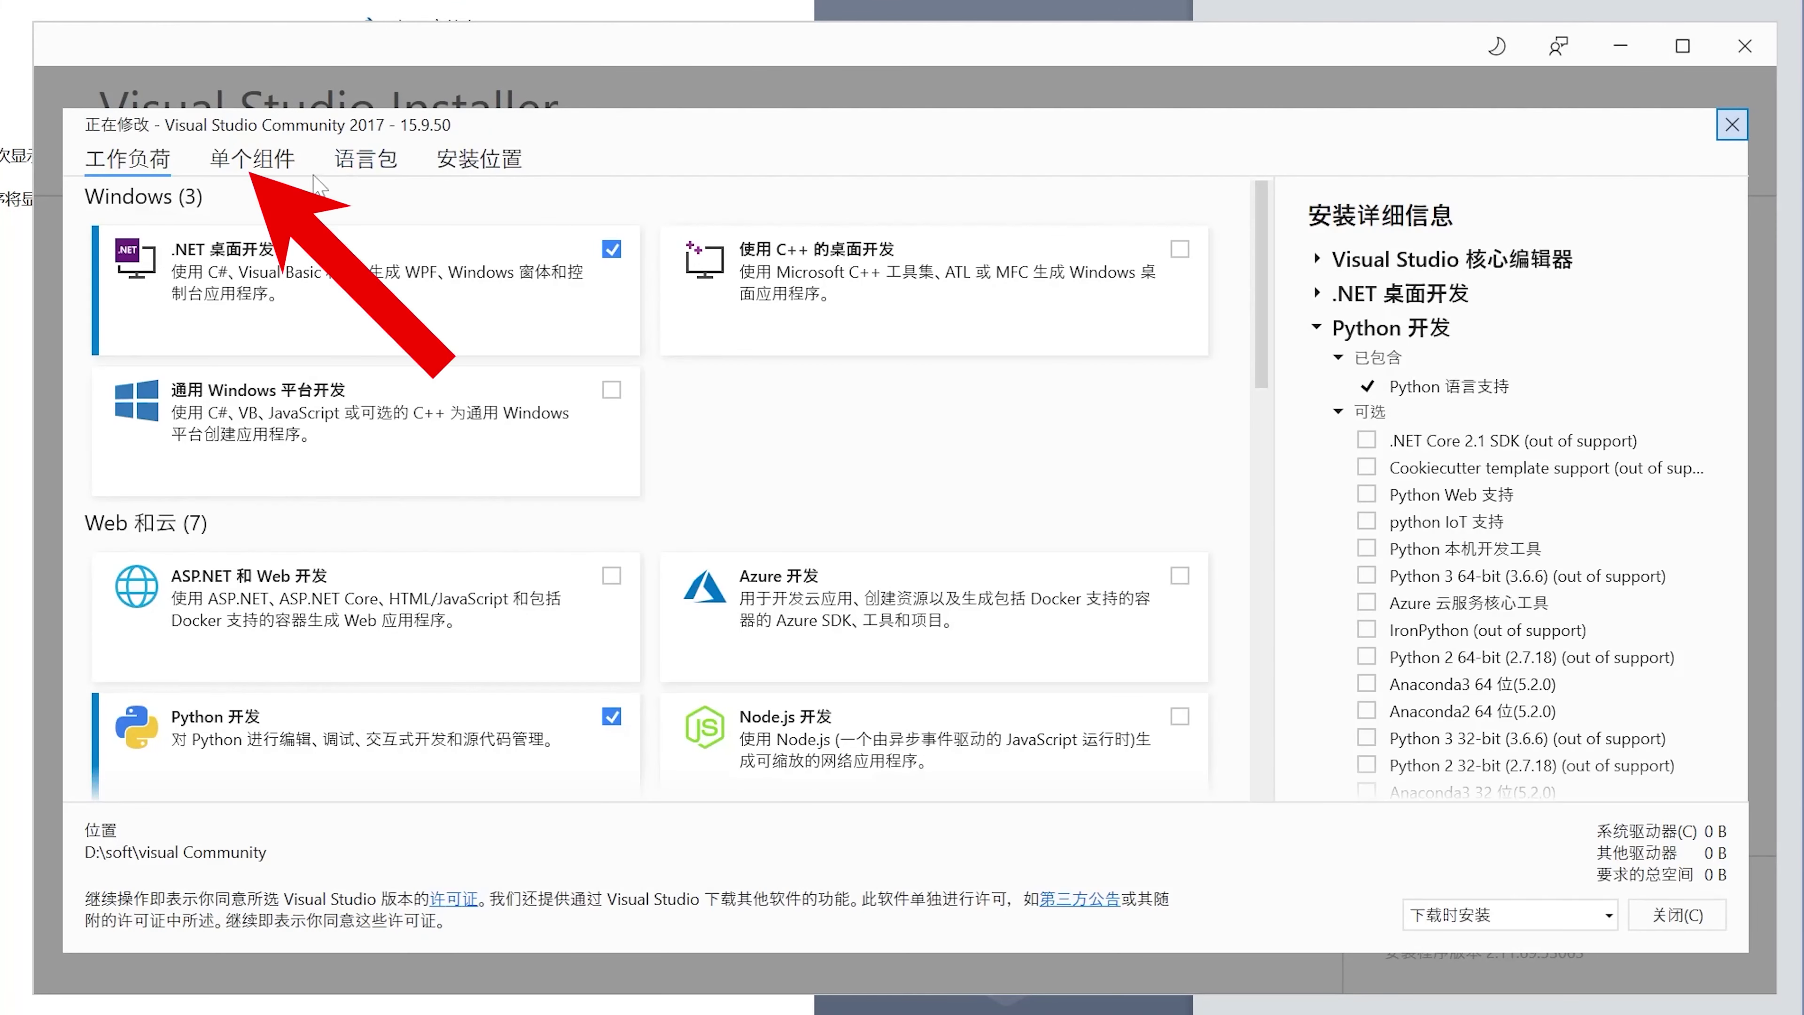
left_click(252, 159)
type("vc")
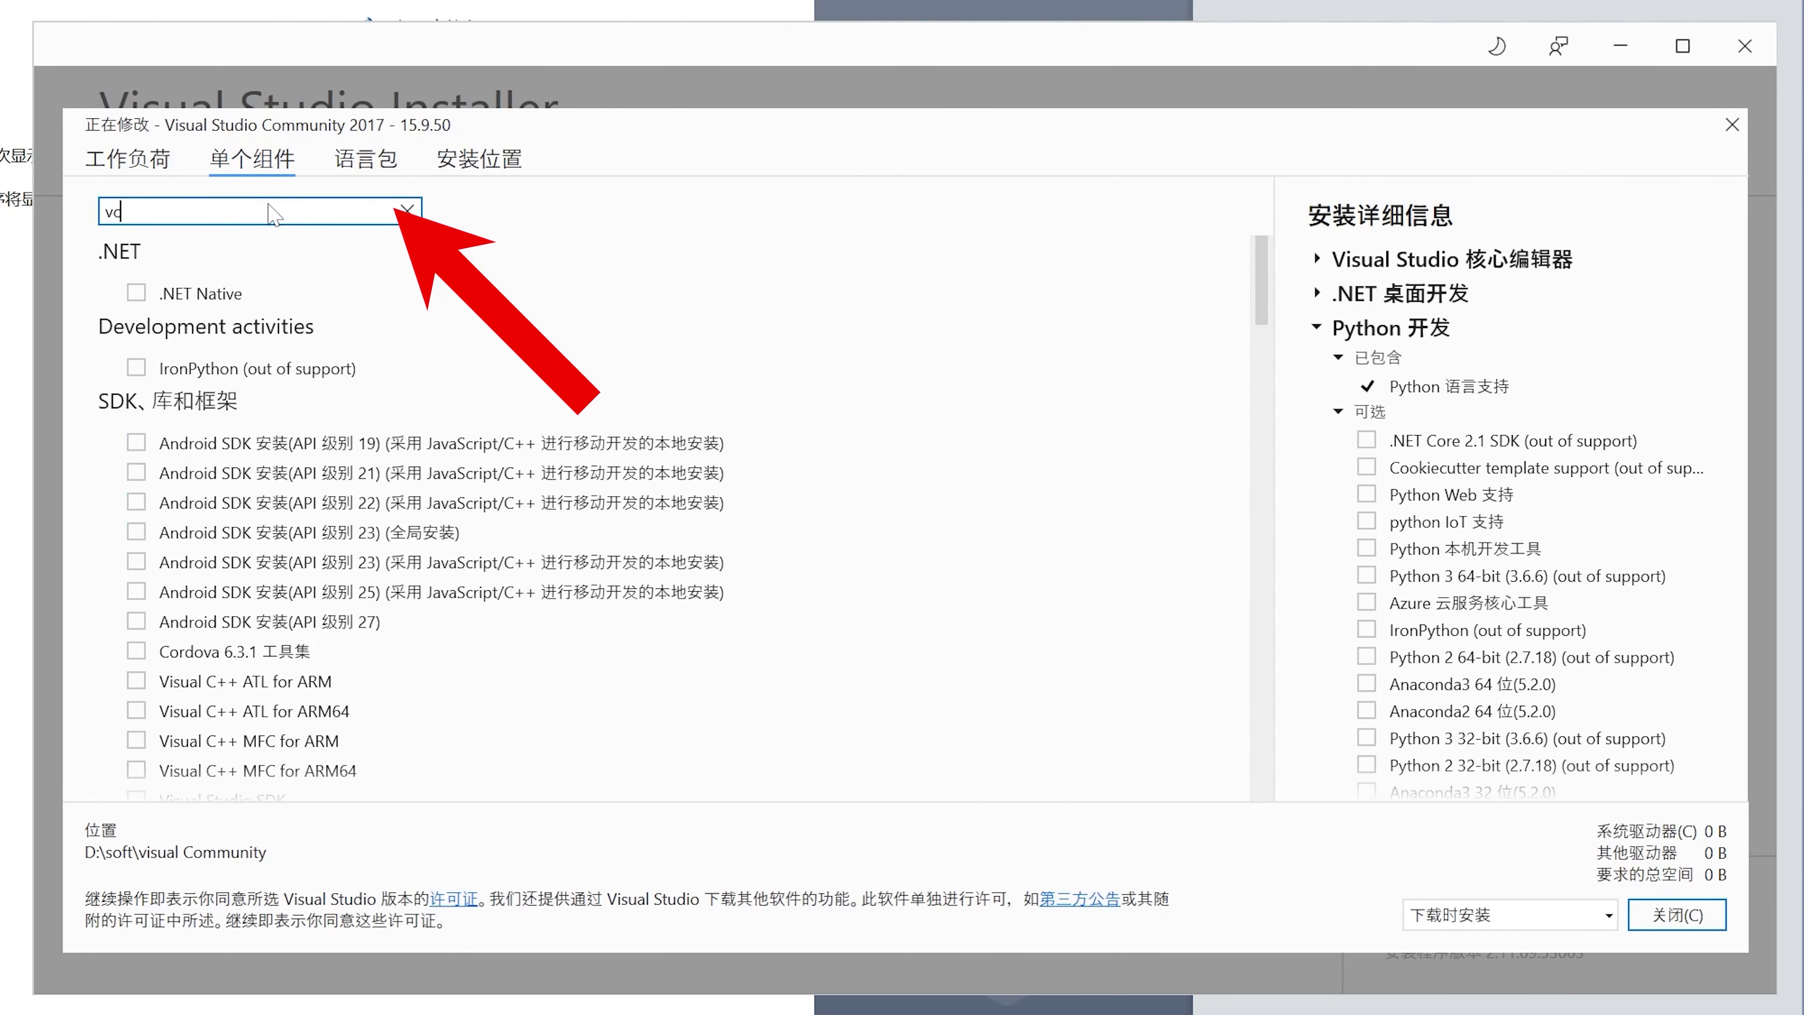
left_click(136, 323)
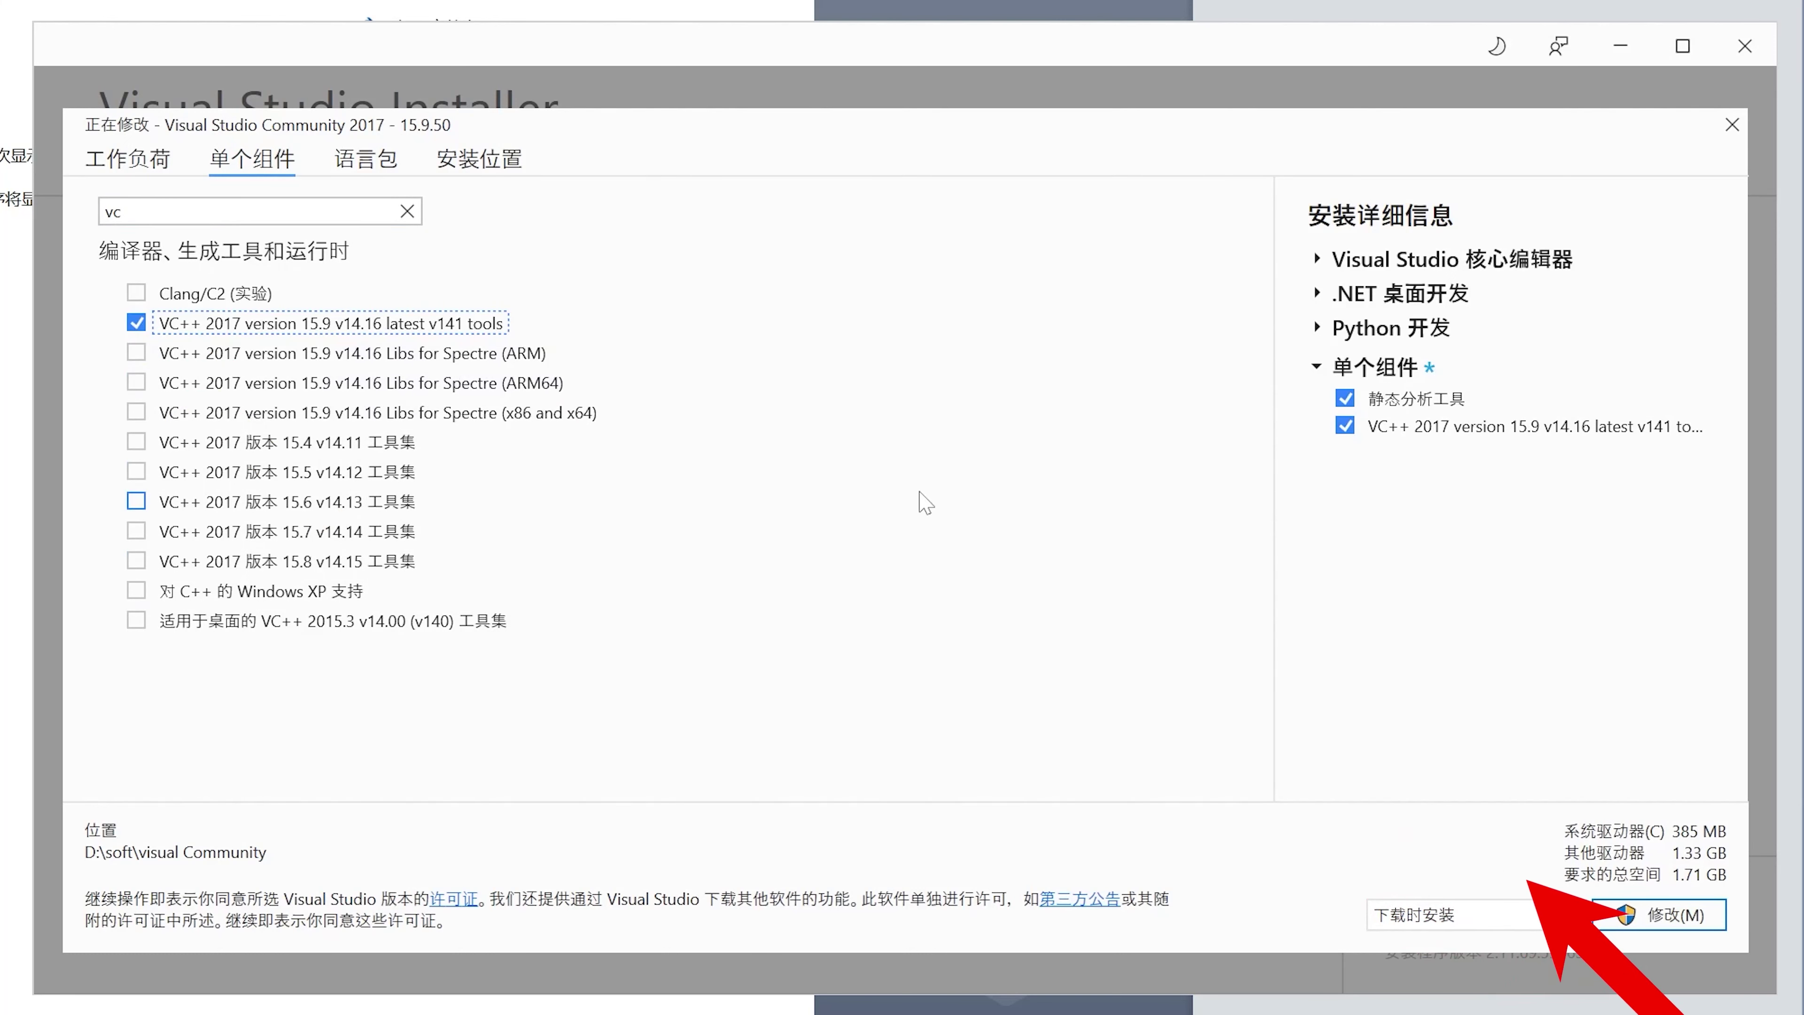
left_click(1655, 915)
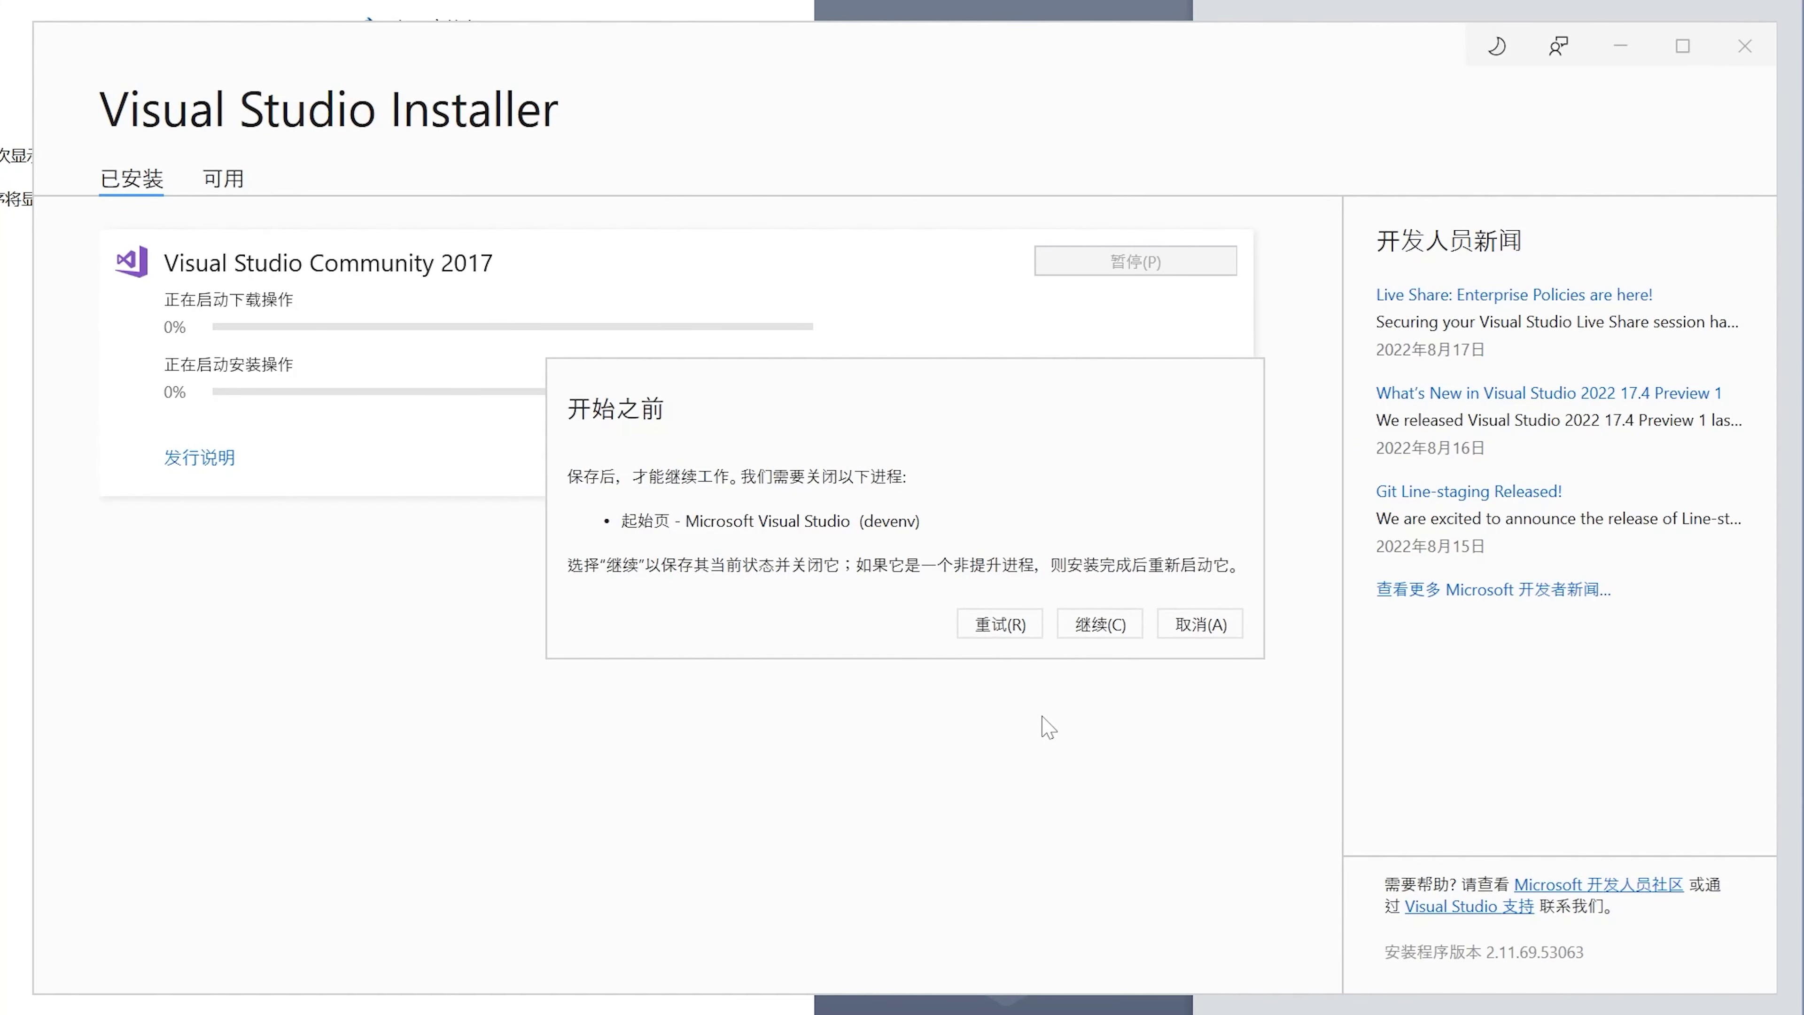
left_click(1100, 624)
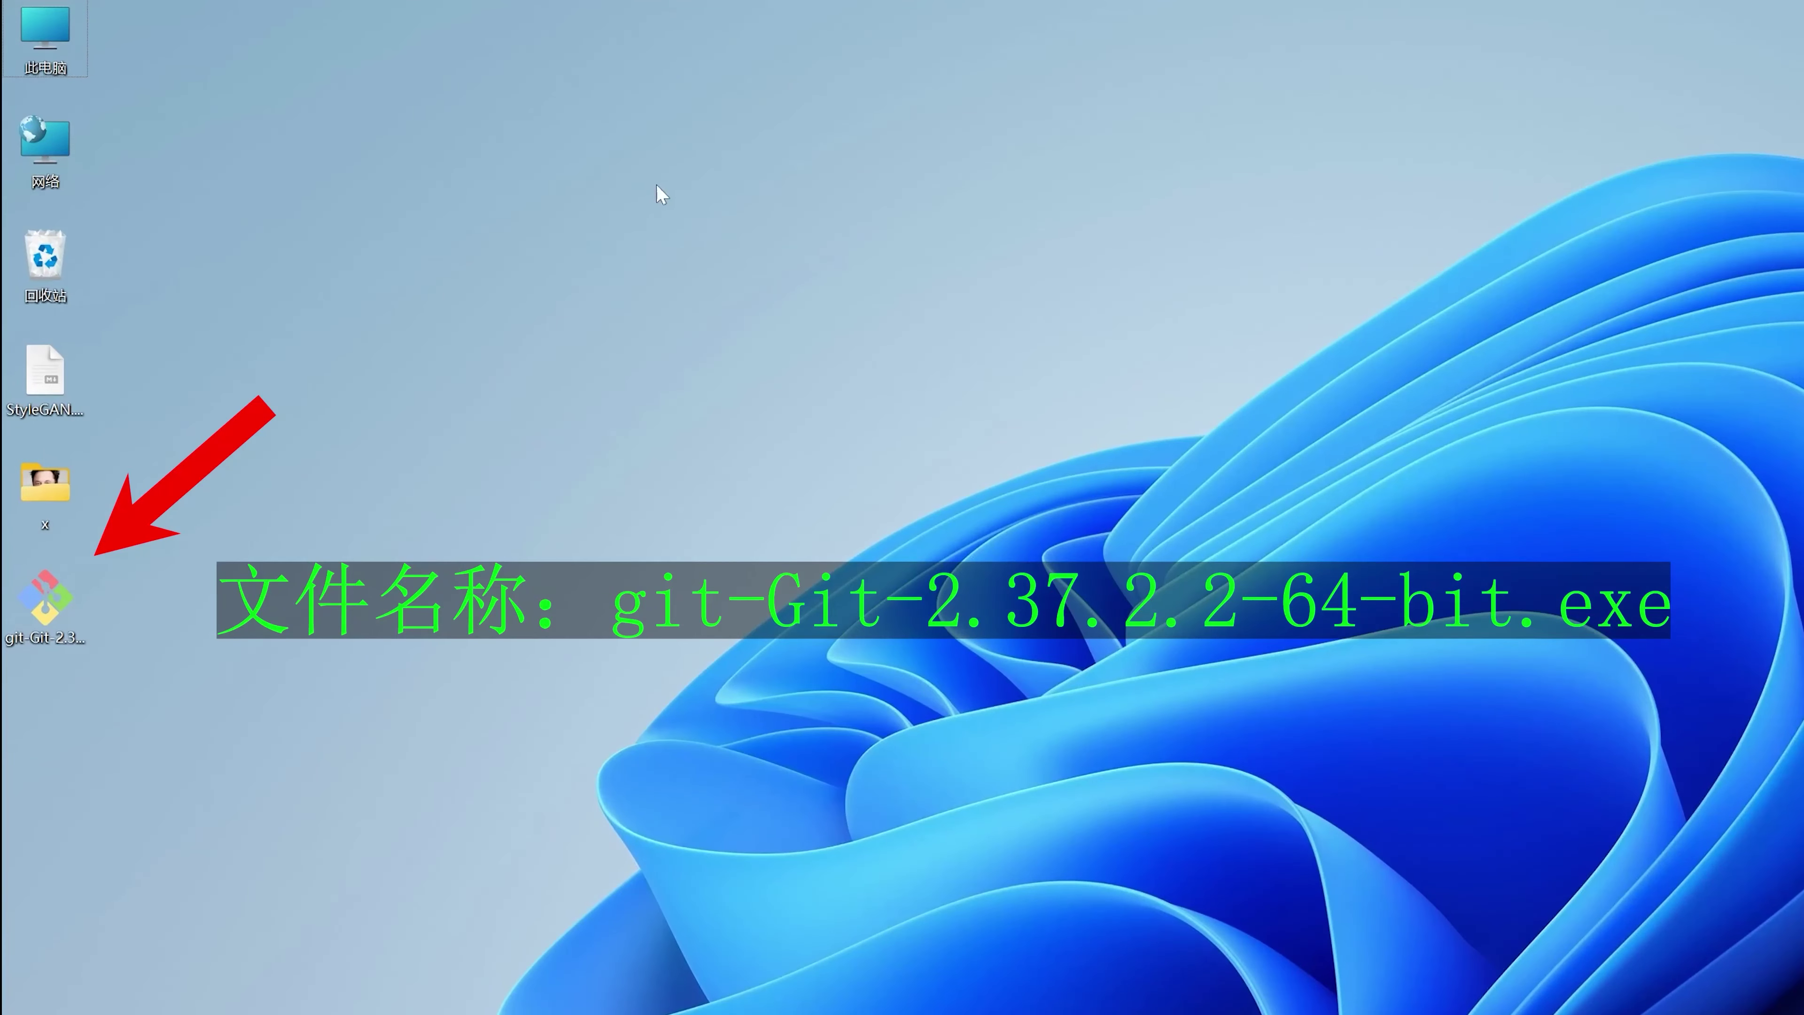
Install Git 2.37.2.2 into F:\git\Git, keeping the default components, Git-decided branch name, OpenSSL library and no experimental options.
double_click(53, 614)
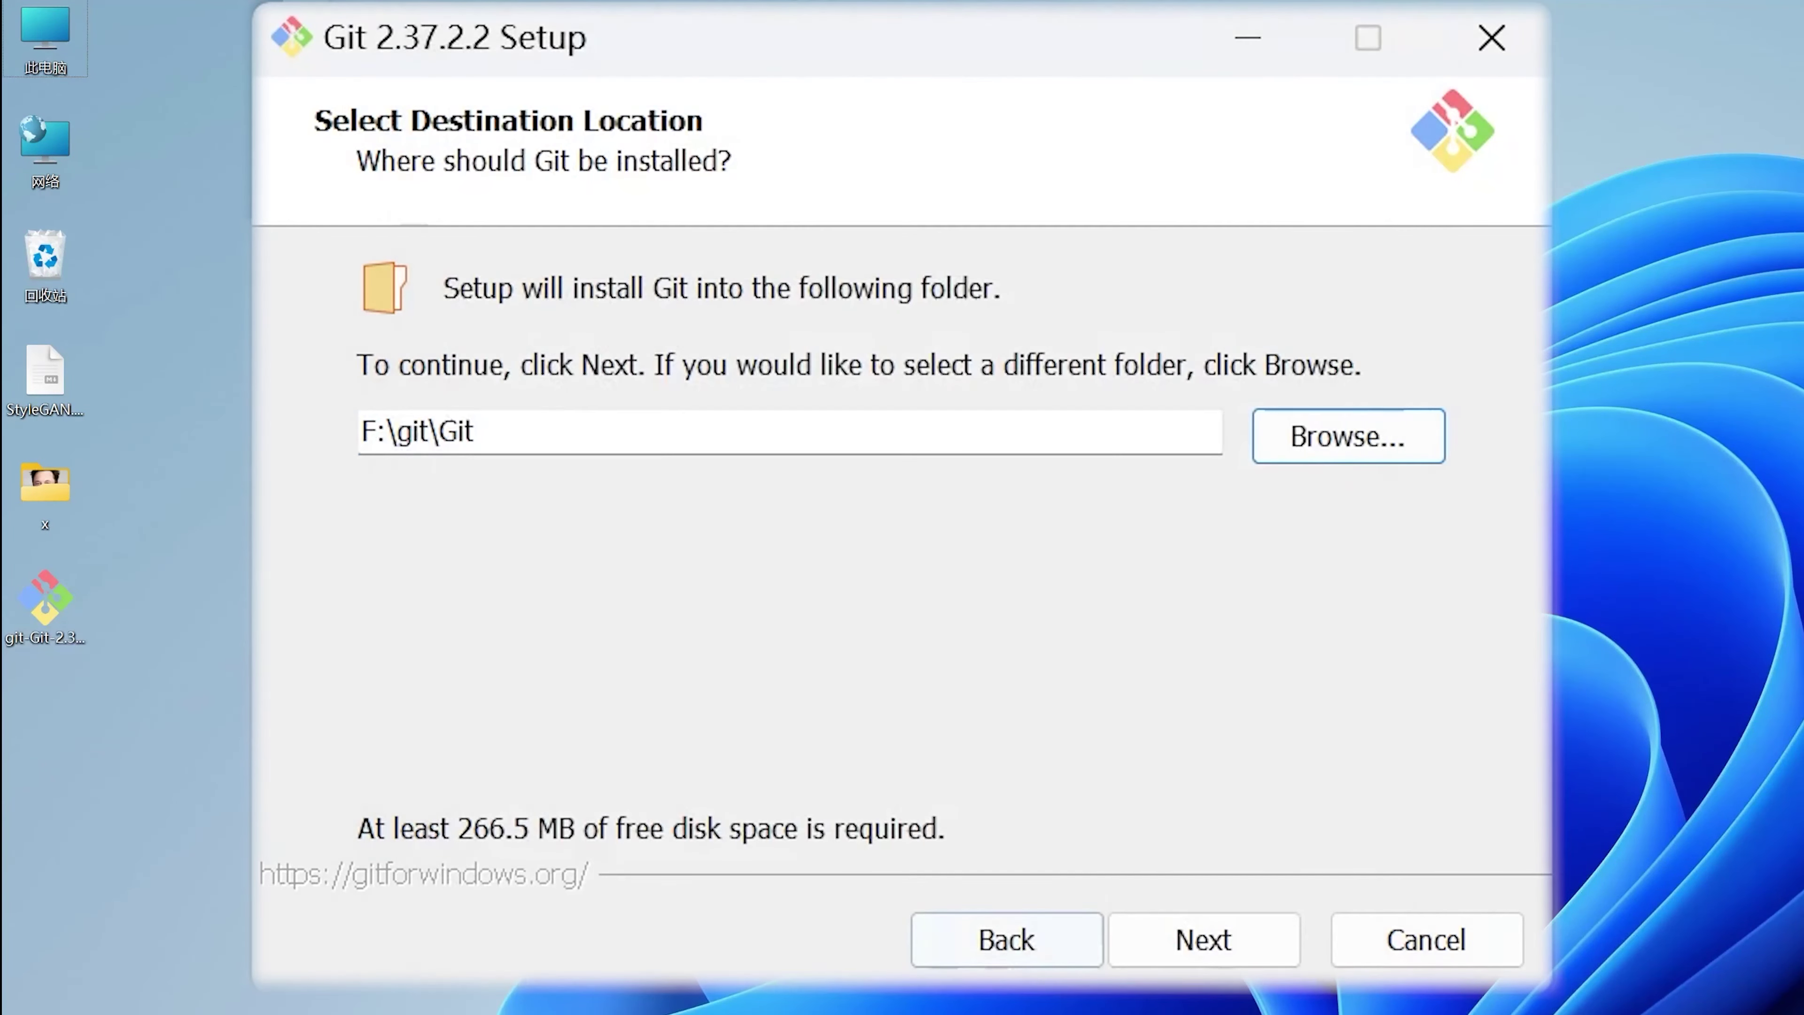
left_click(1204, 940)
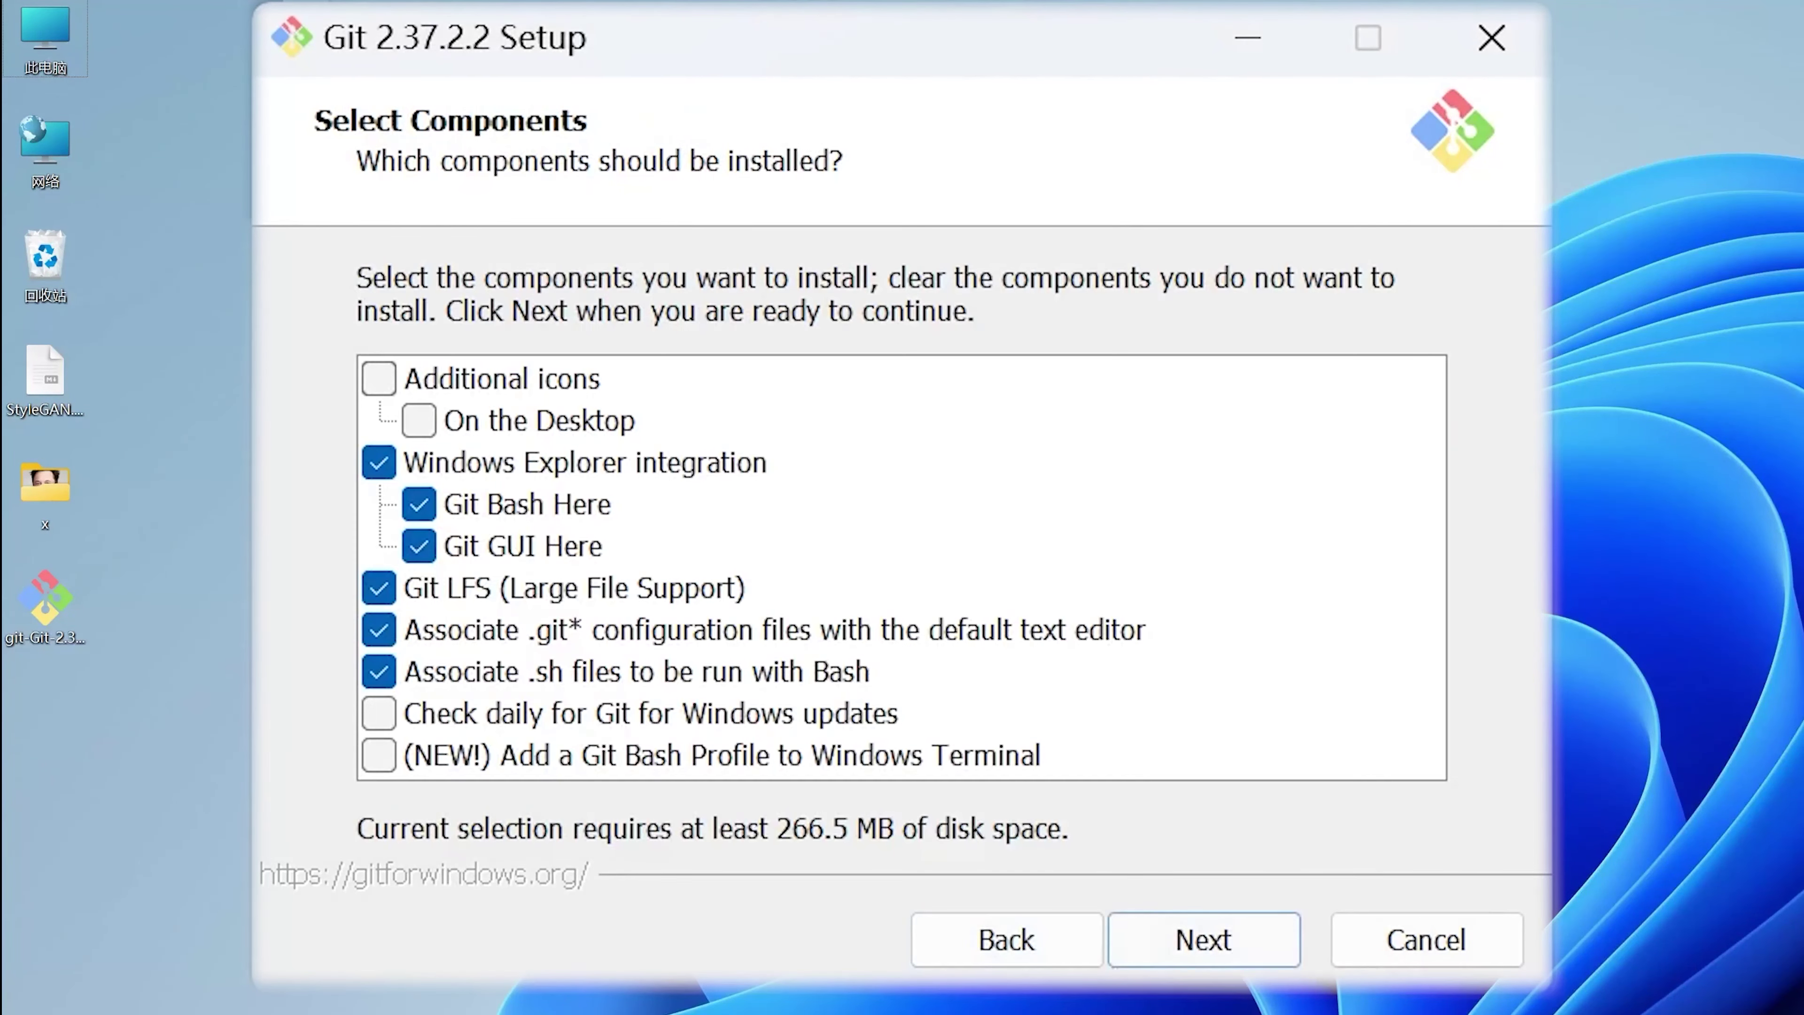
left_click(1204, 940)
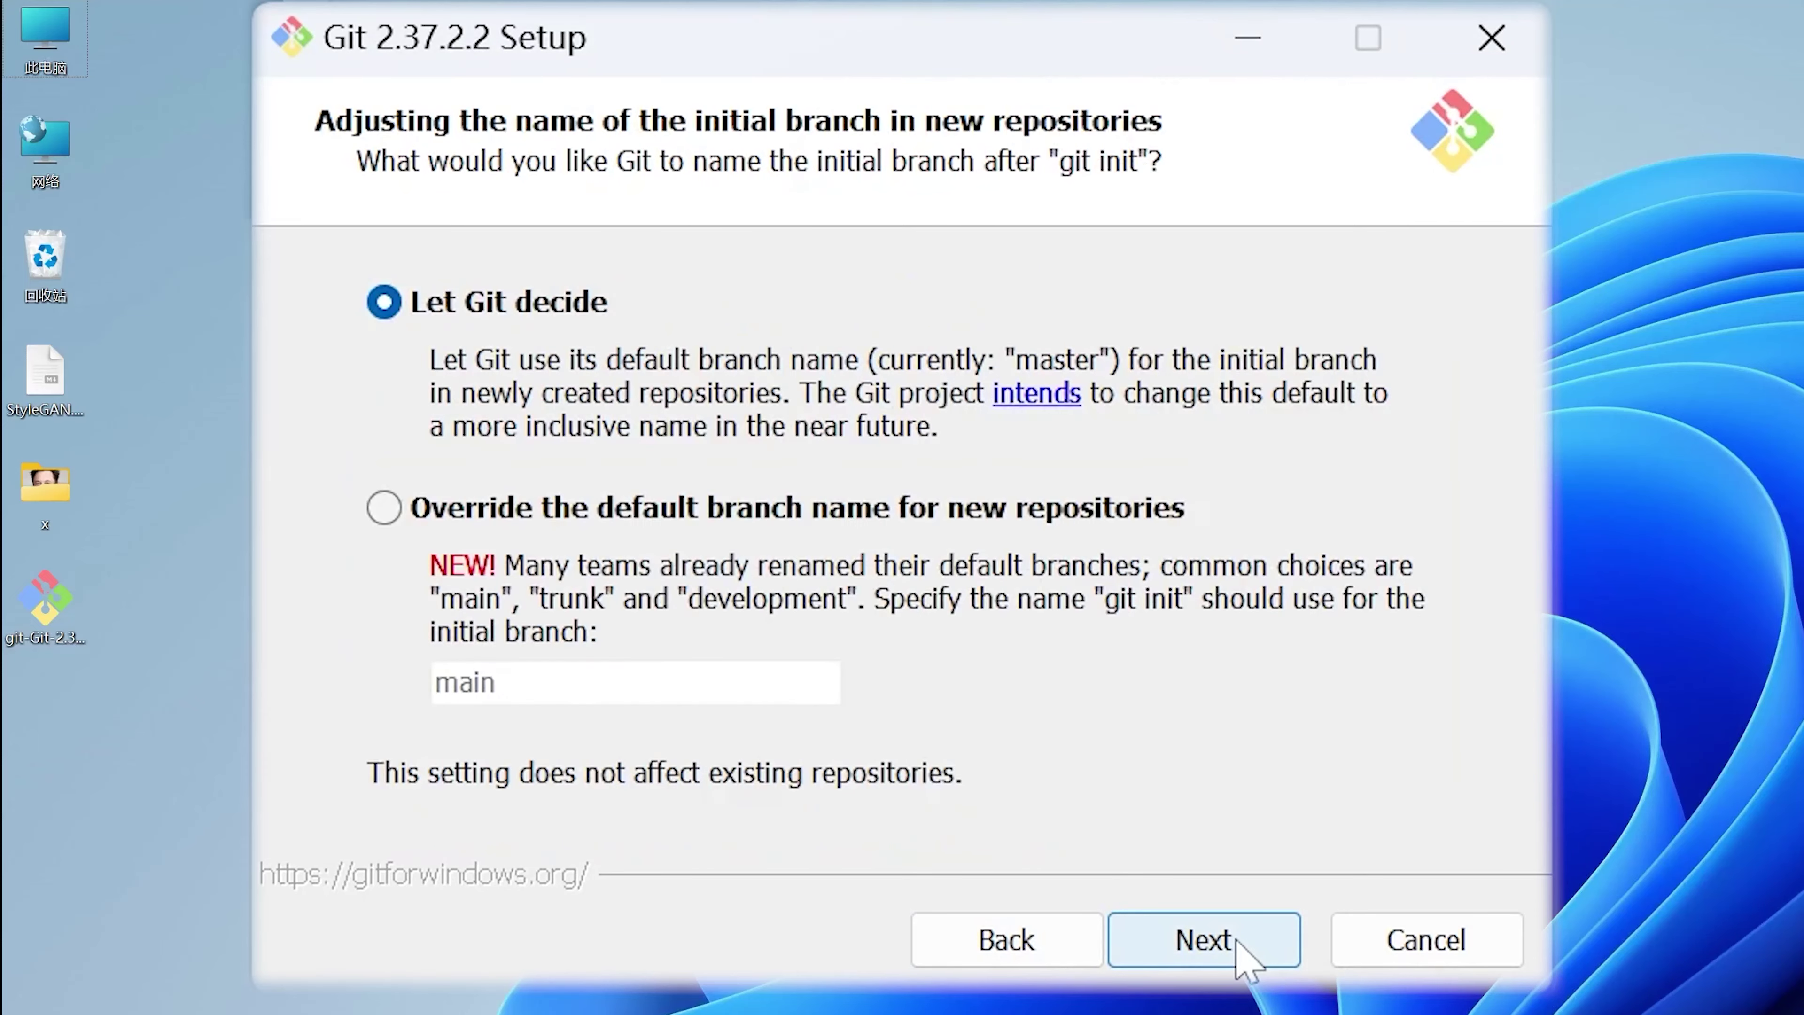
left_click(1204, 939)
left_click(1204, 939)
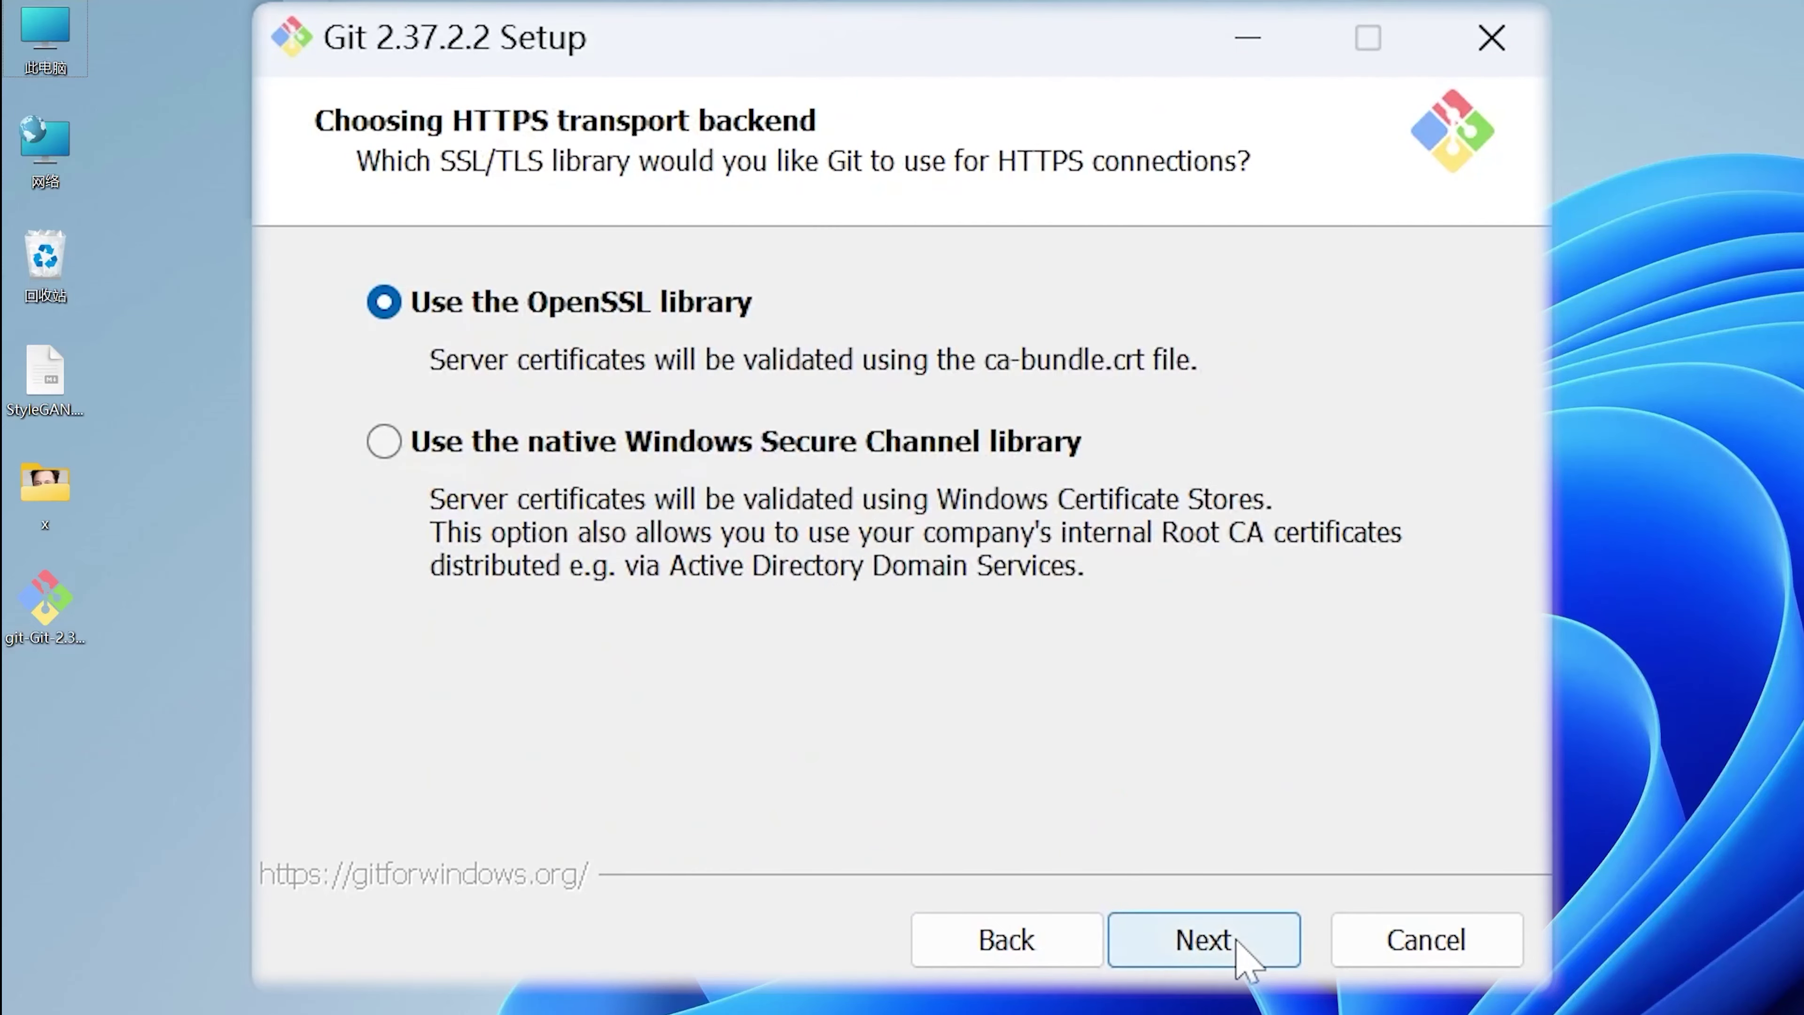
left_click(1204, 940)
left_click(1204, 939)
left_click(1204, 939)
left_click(1237, 942)
left_click(1237, 941)
left_click(1238, 941)
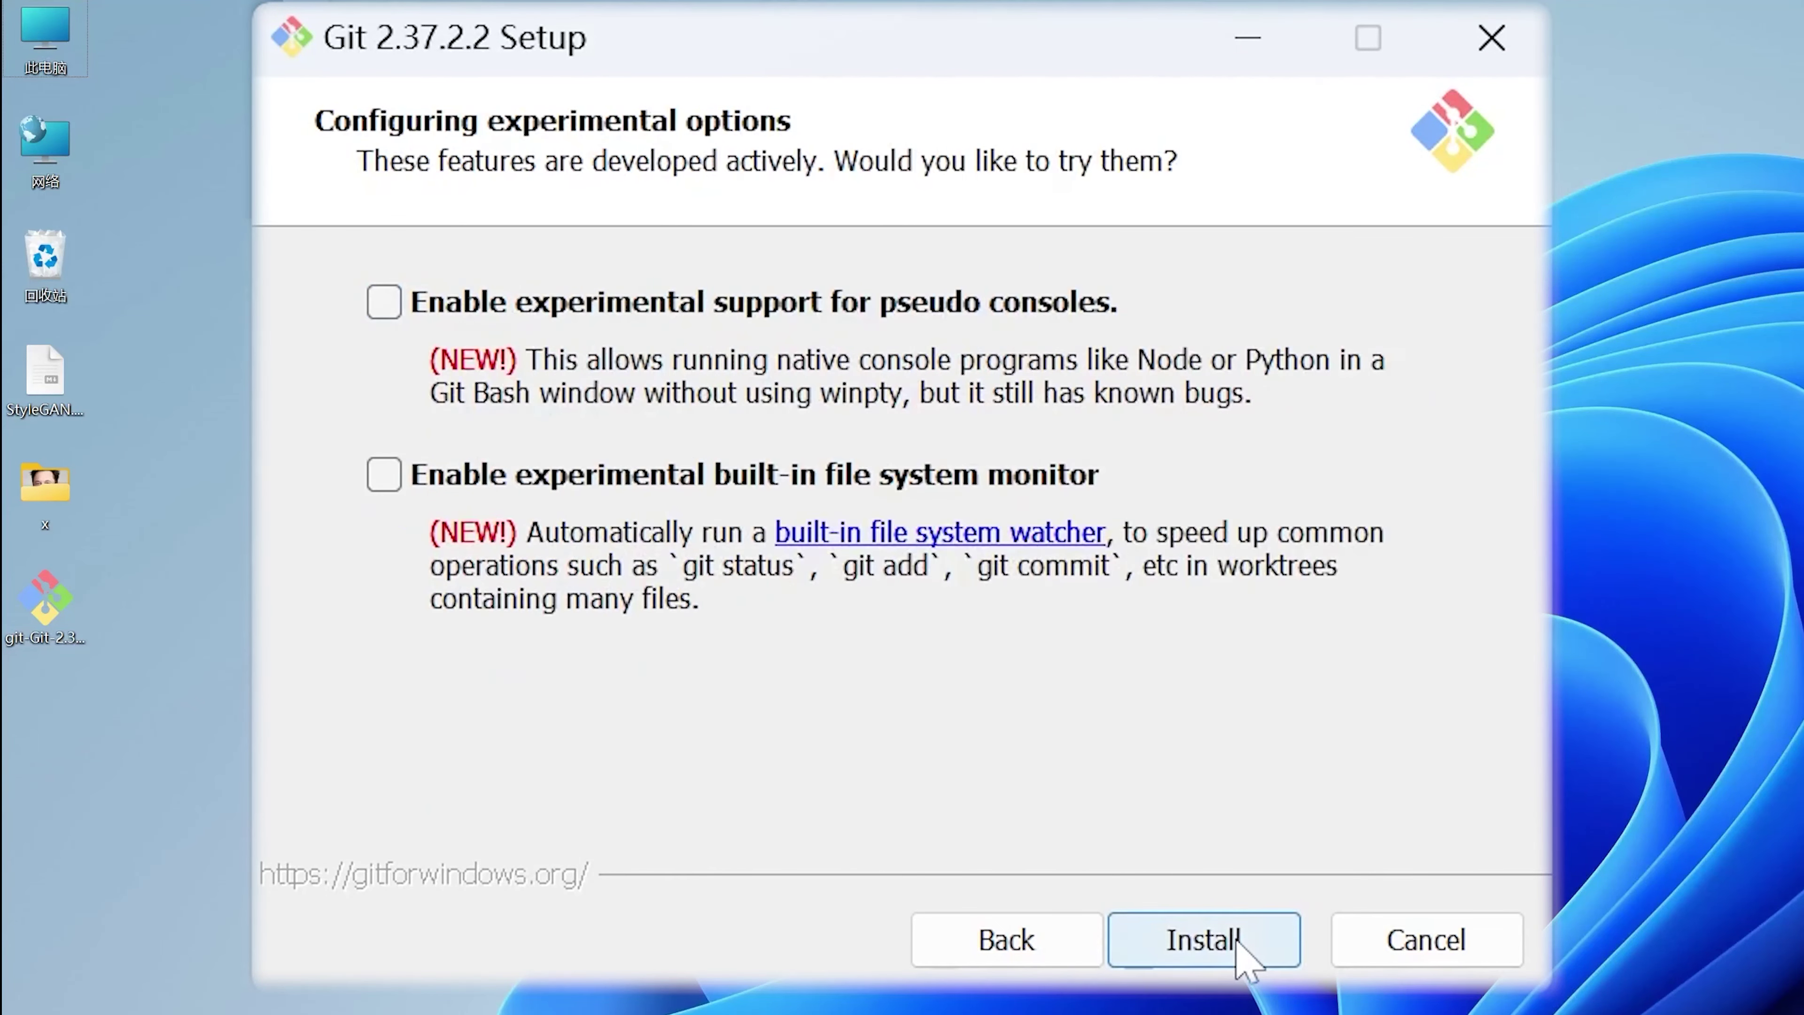
left_click(1238, 941)
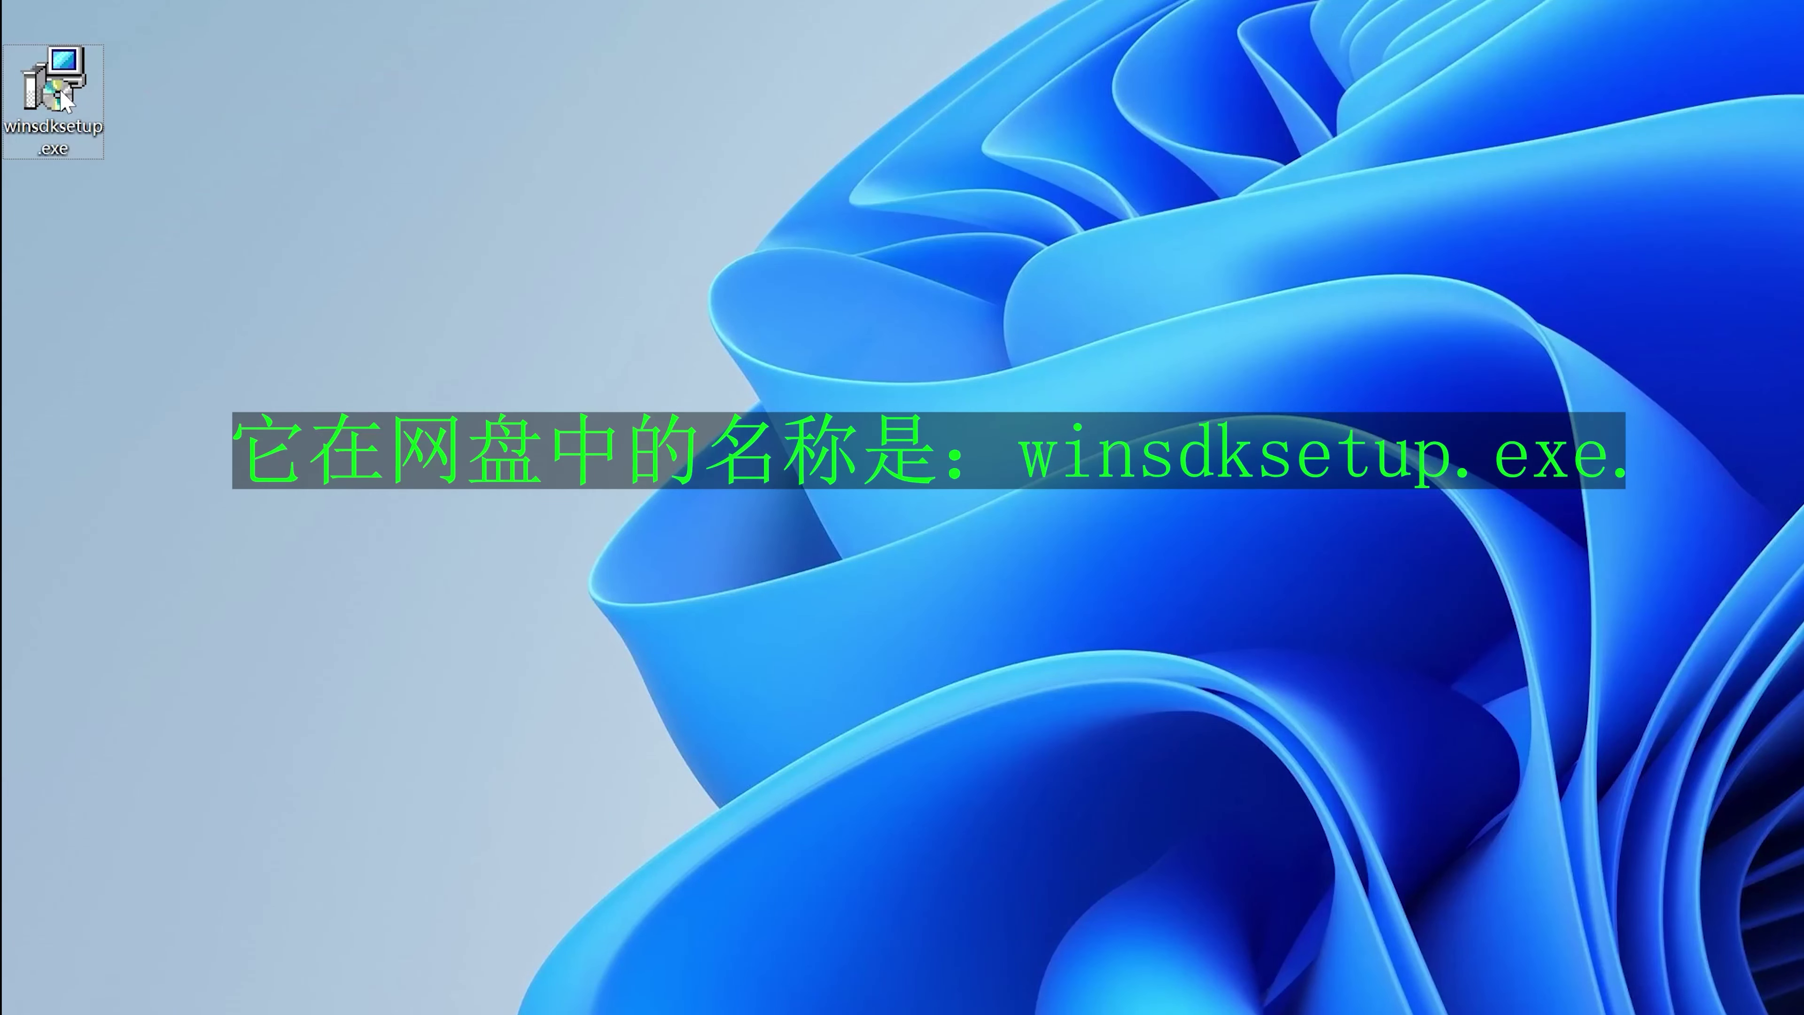
mouse_move(61, 93)
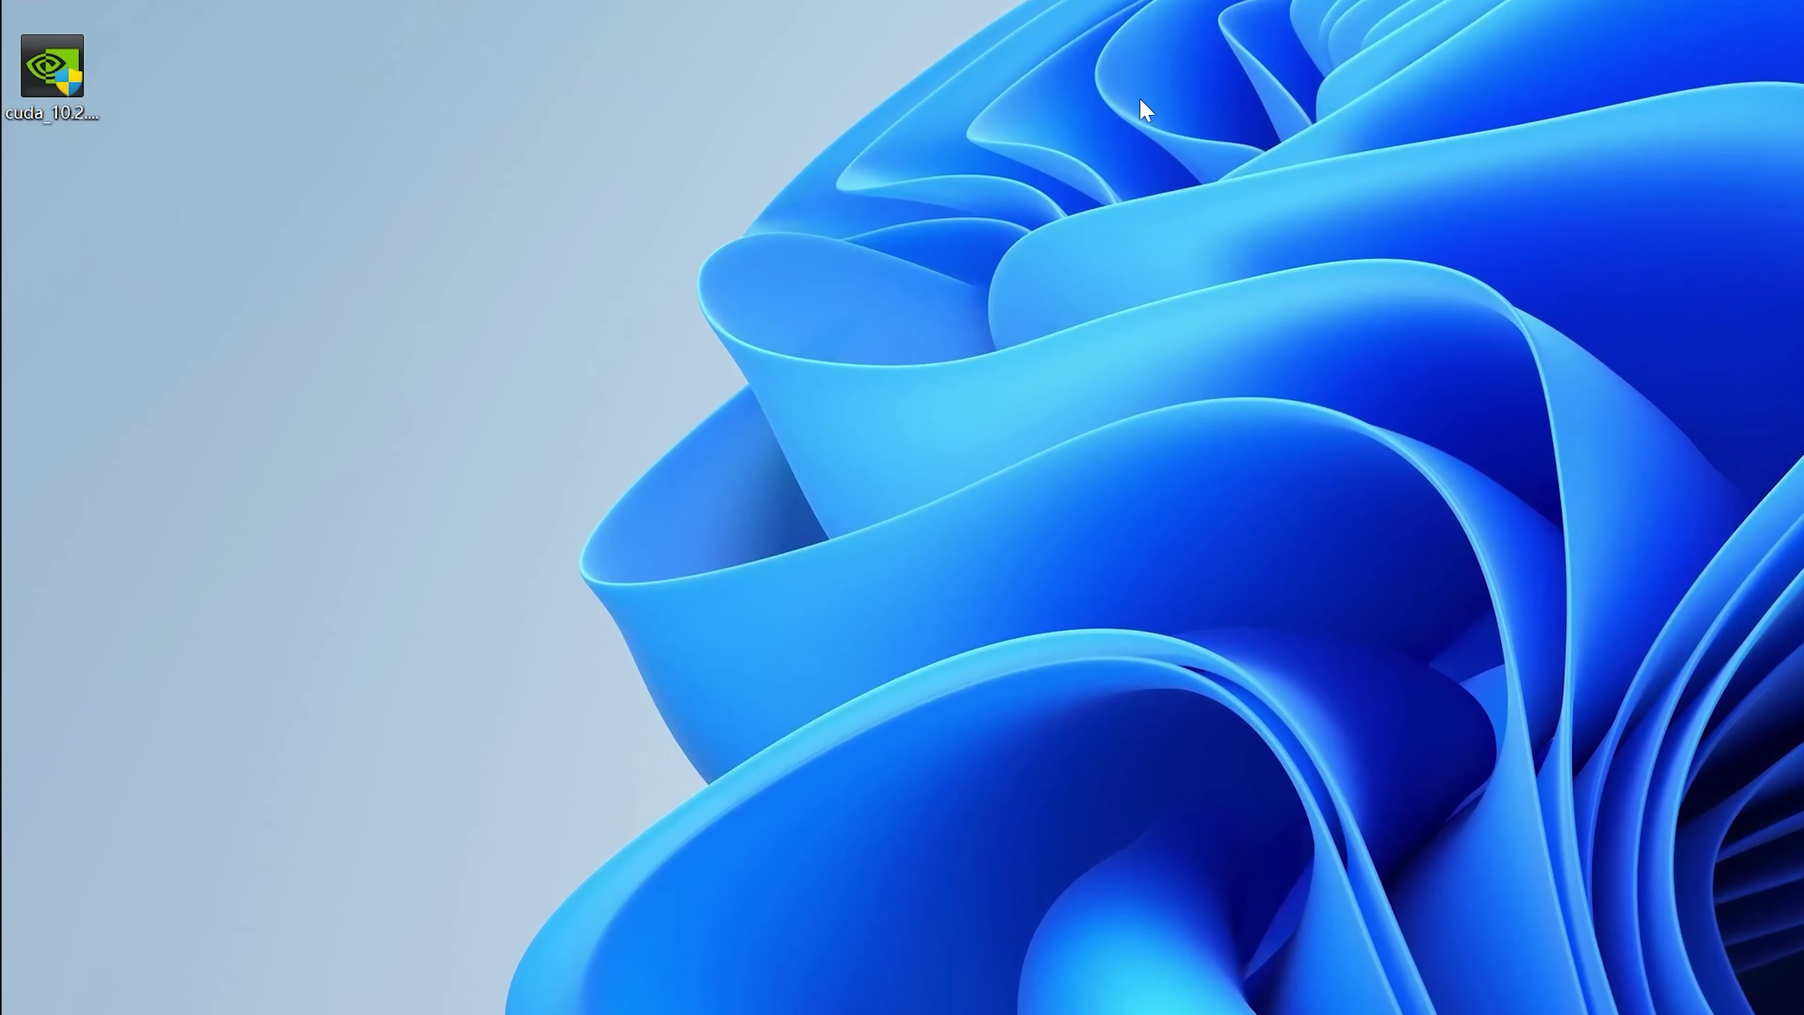
Run the CUDA 10.2 installer with D:\soft\Nav CUDA as the extraction path and the recommended express installation.
left_click(63, 75)
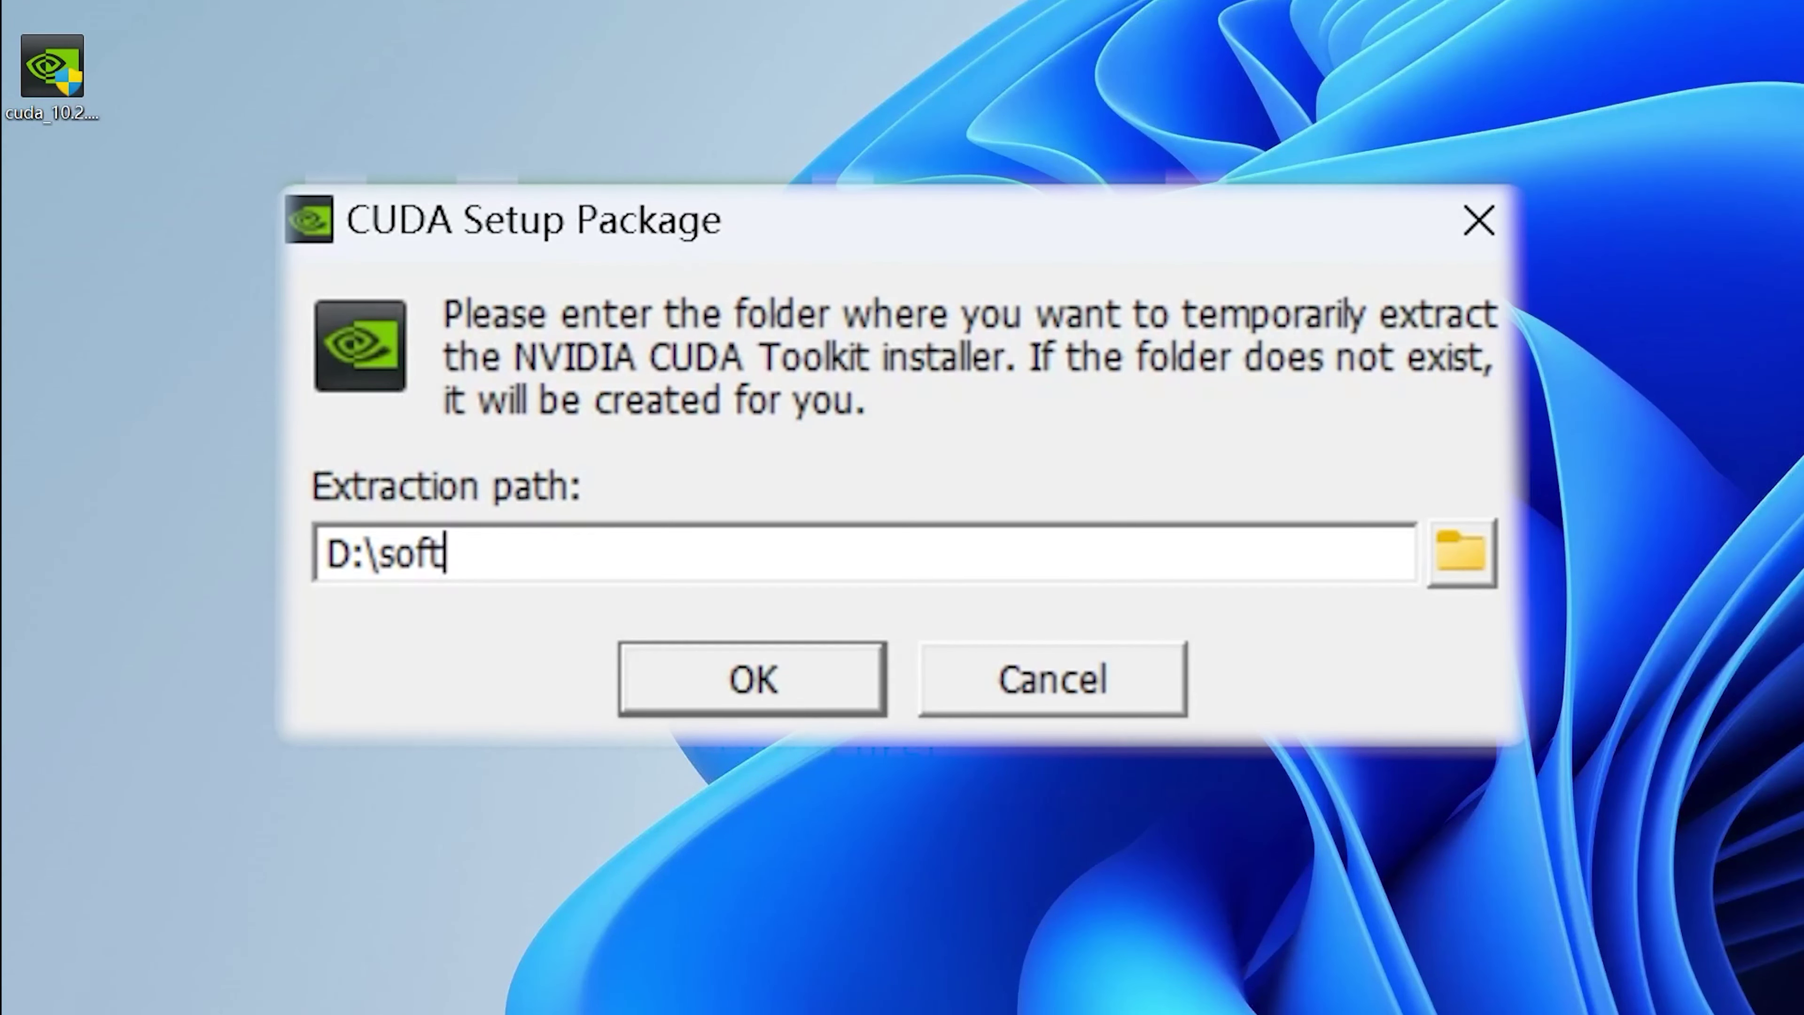
type("\\Nav CUDA")
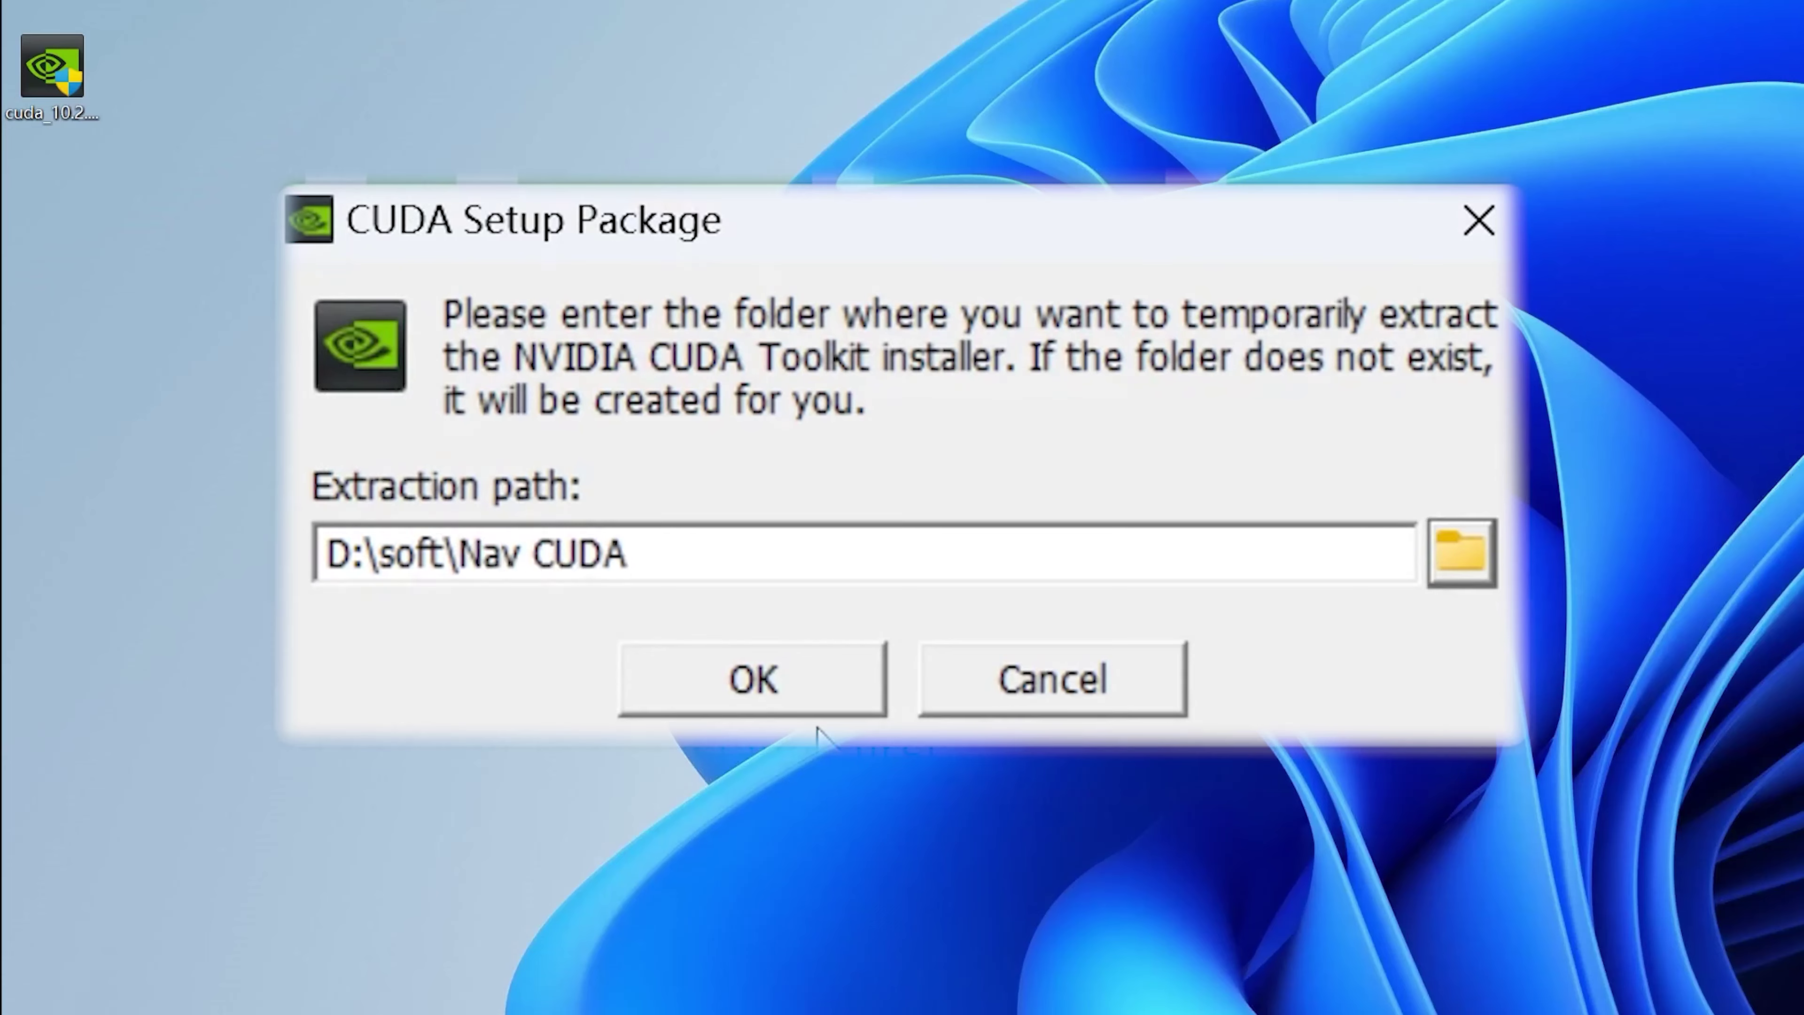
left_click(774, 700)
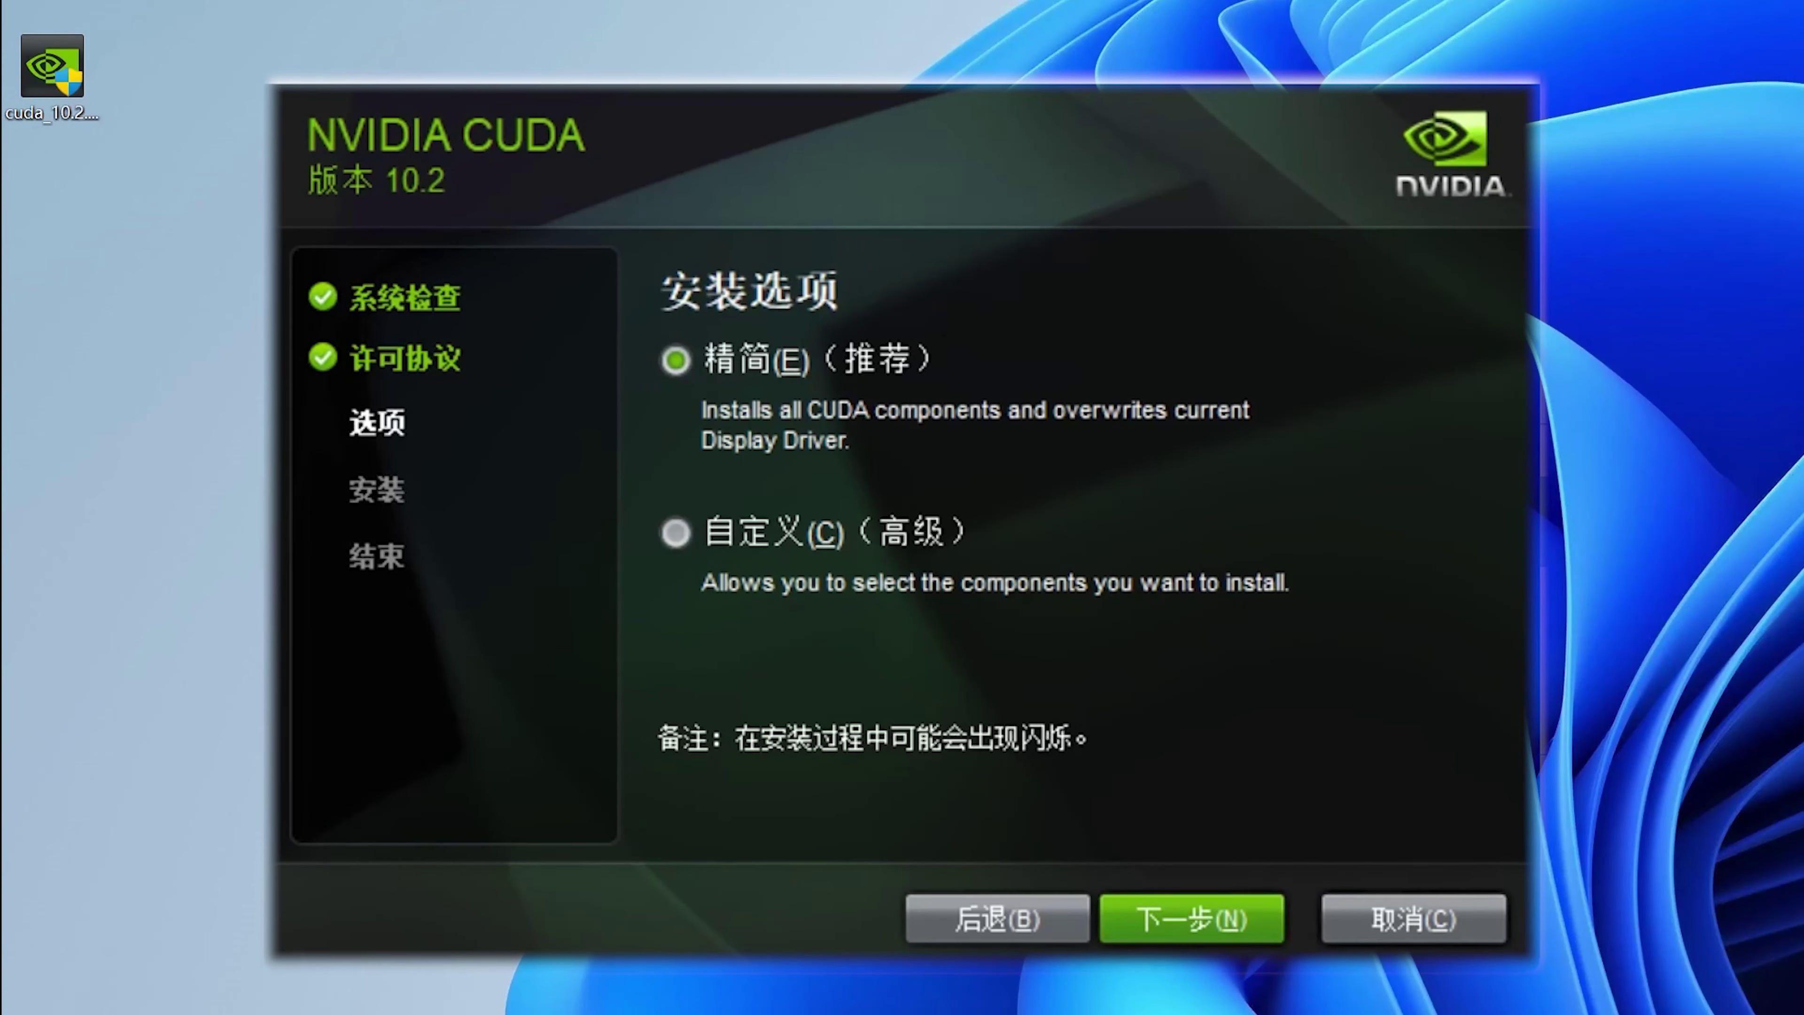
key("Return")
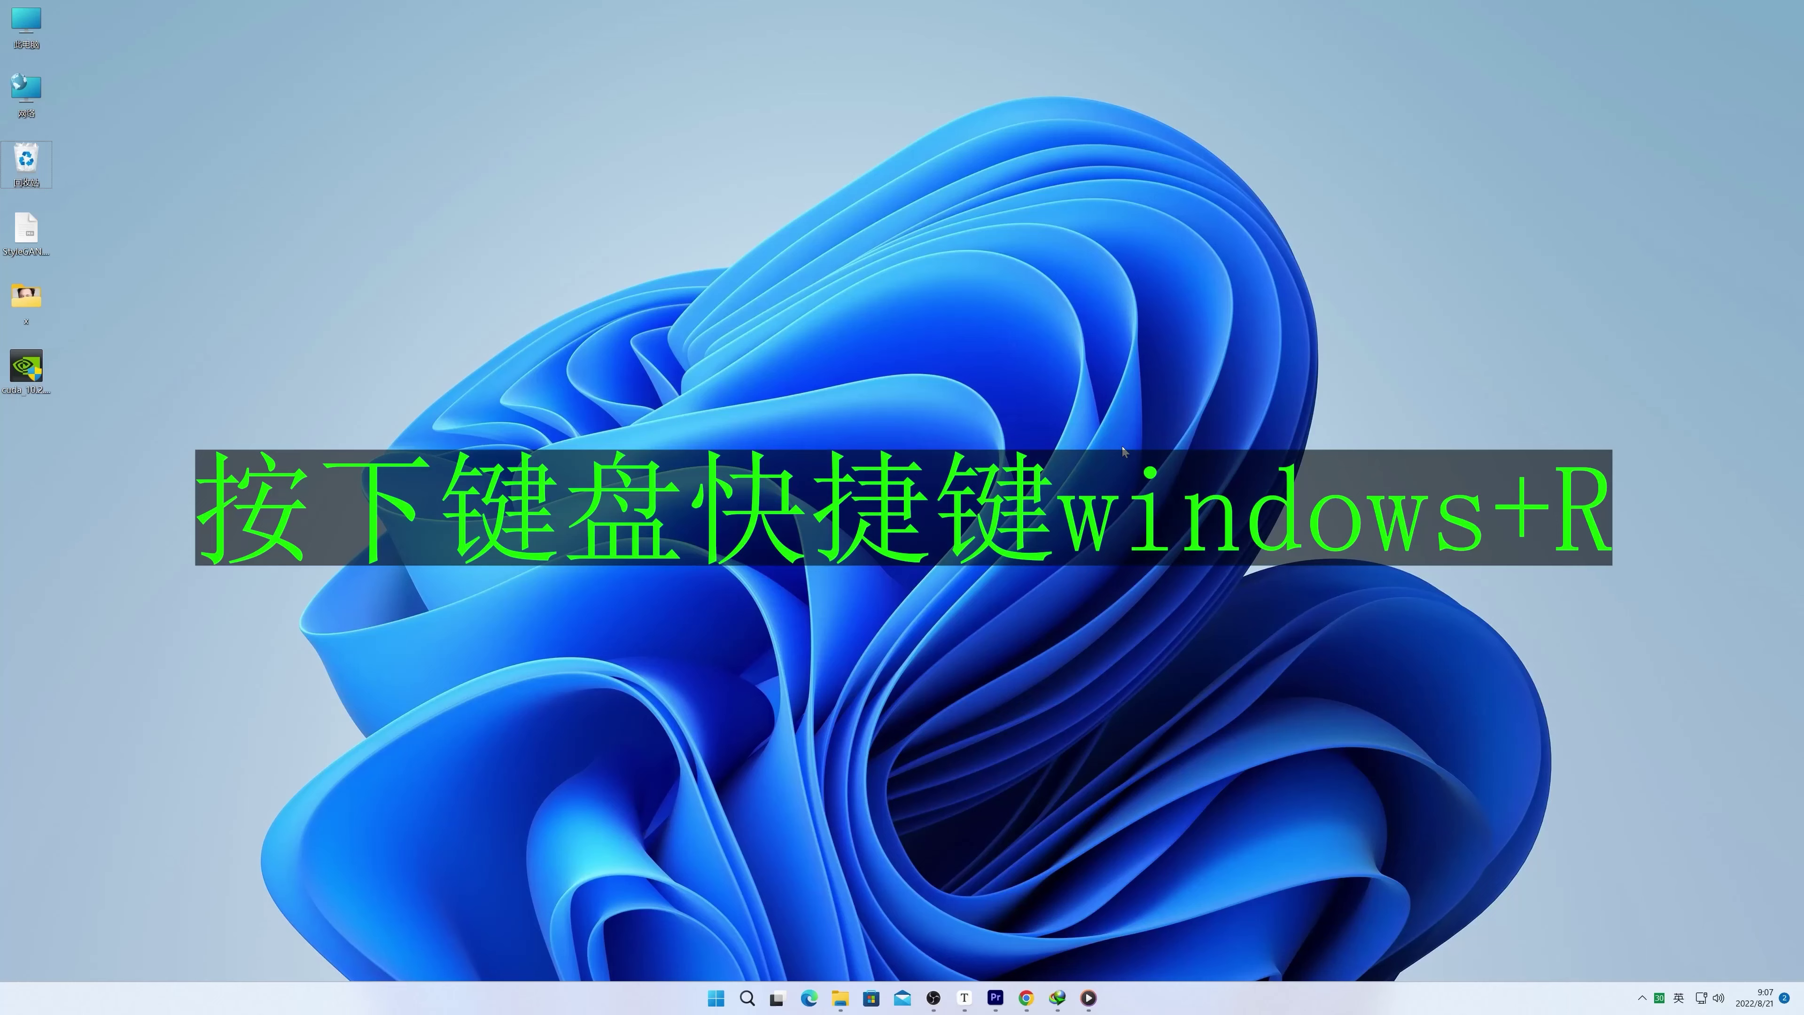
Run systempropertiesadvanced and open the system variable Path for editing in the environment variables.
key("super+r")
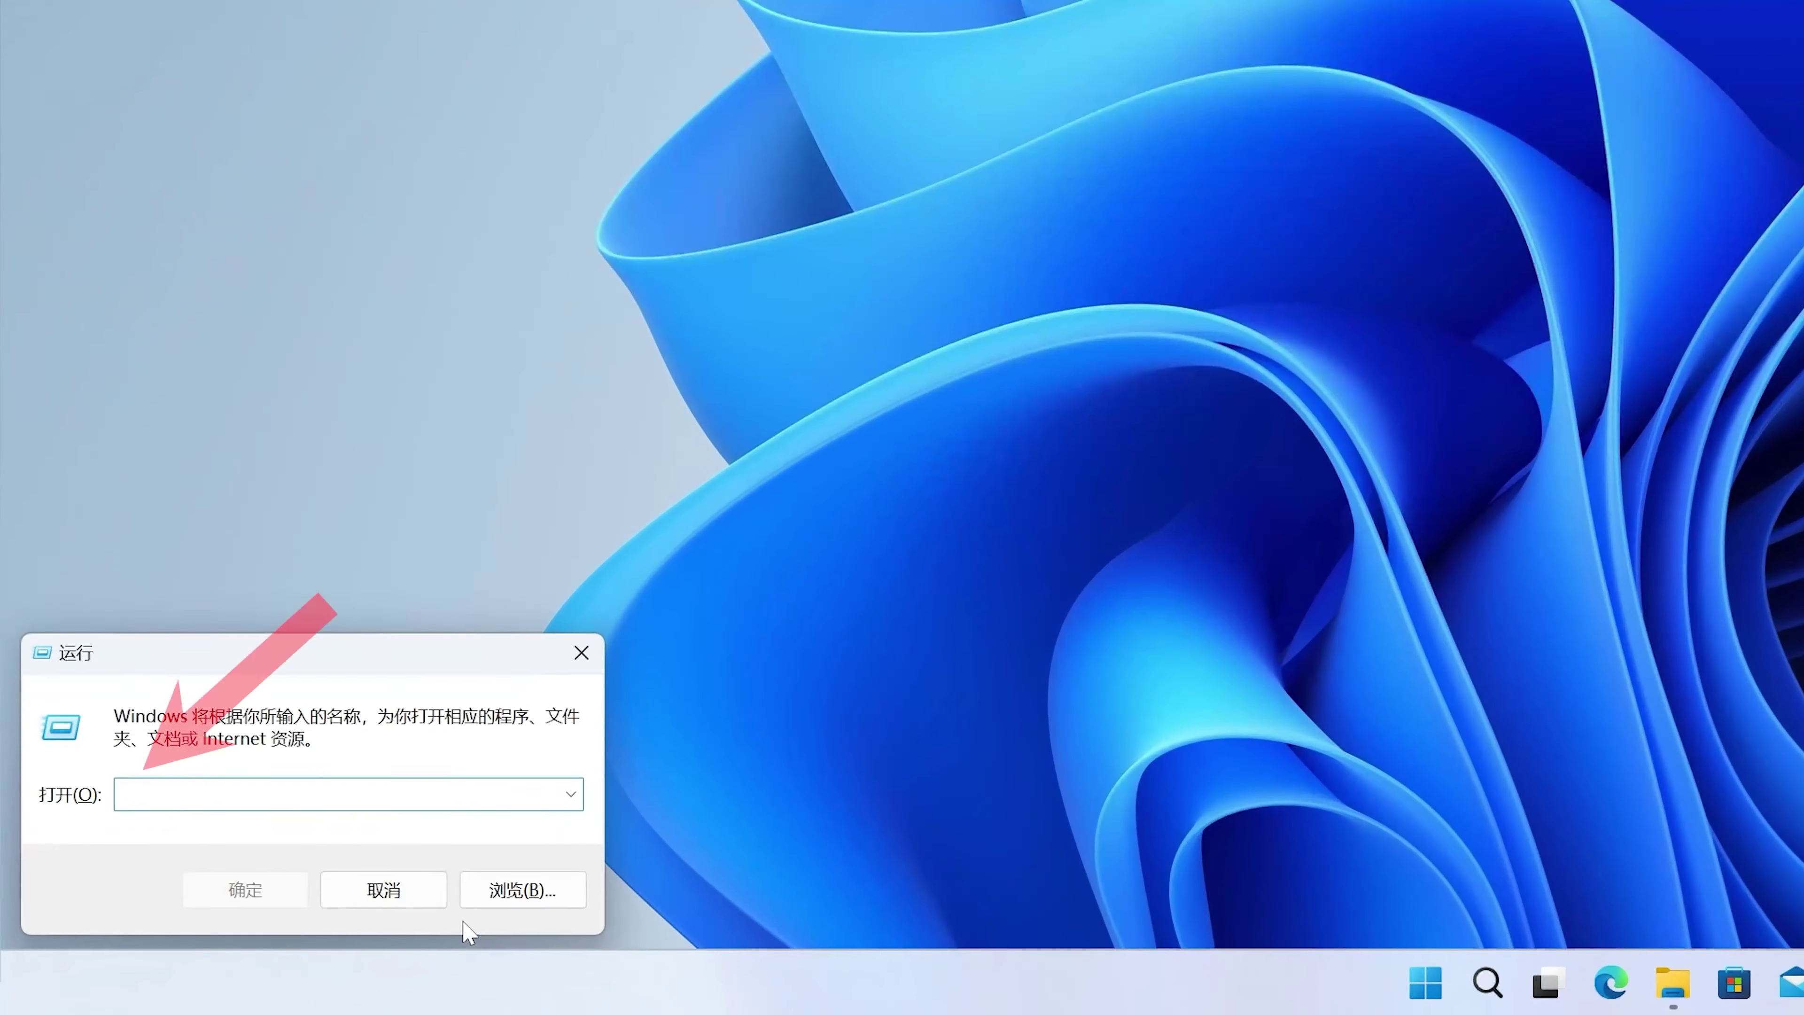
type("systempropertiesadvanced")
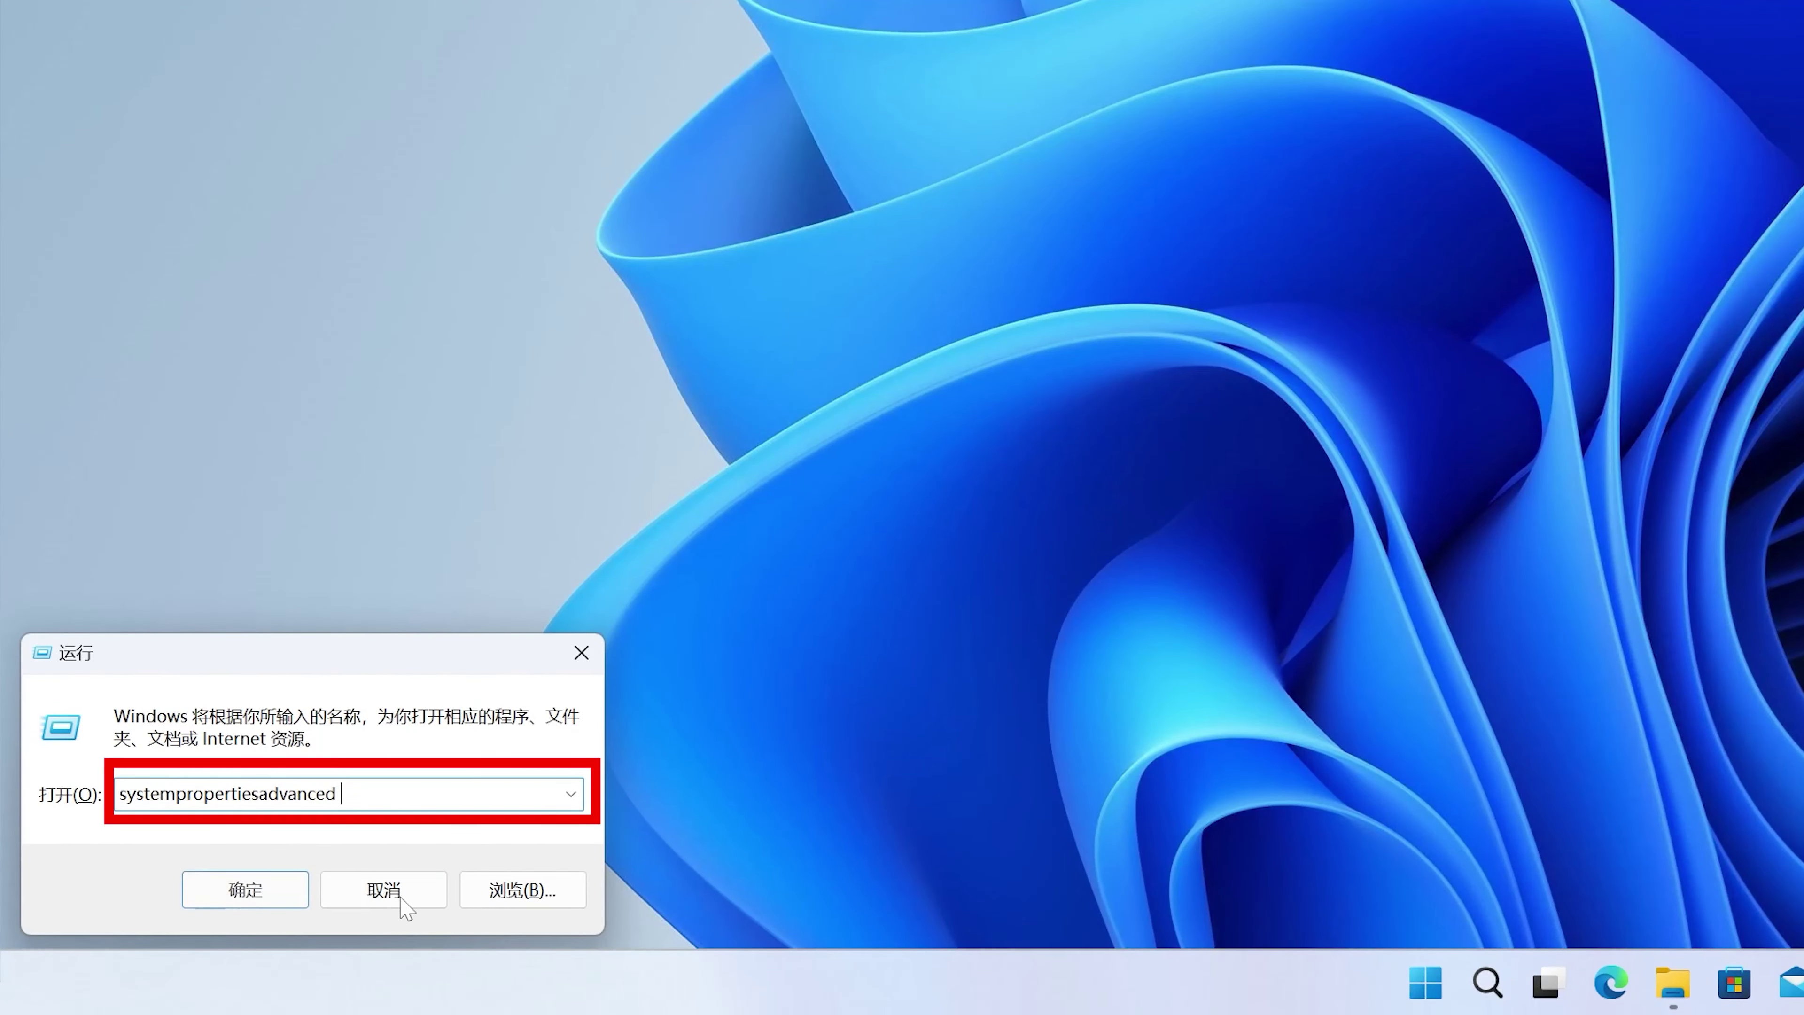
left_click(245, 889)
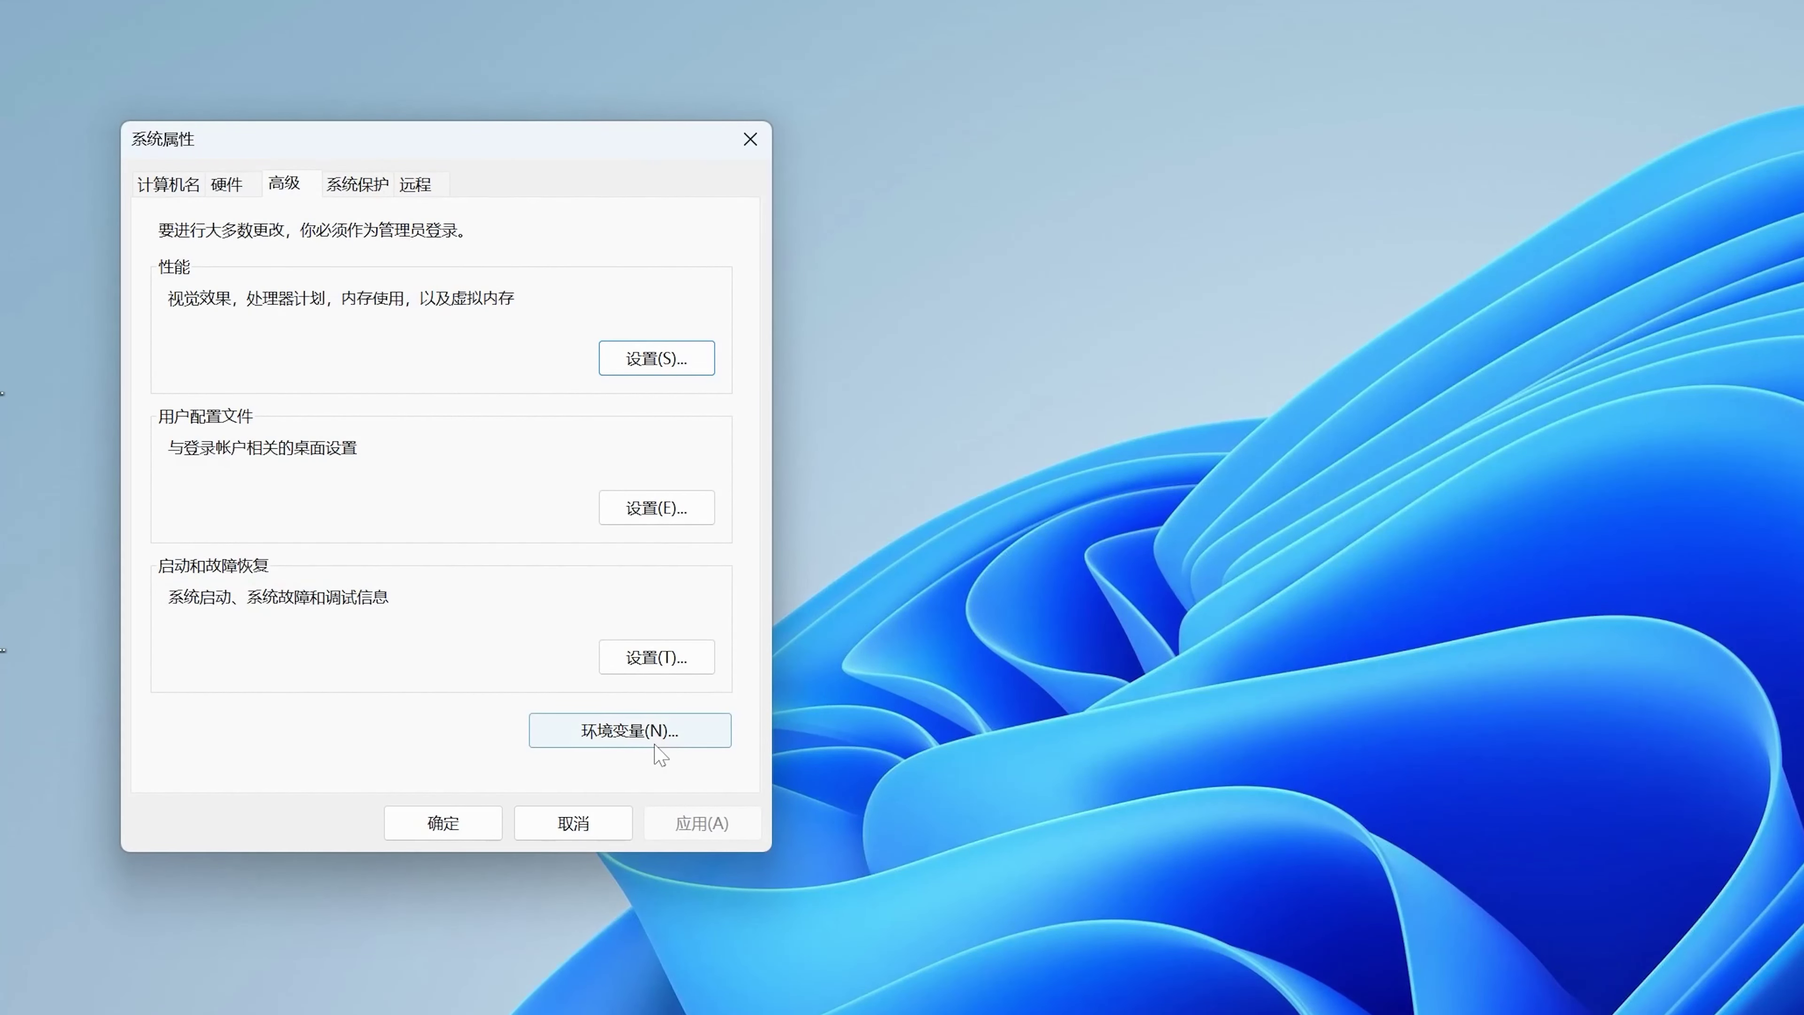
left_click(654, 738)
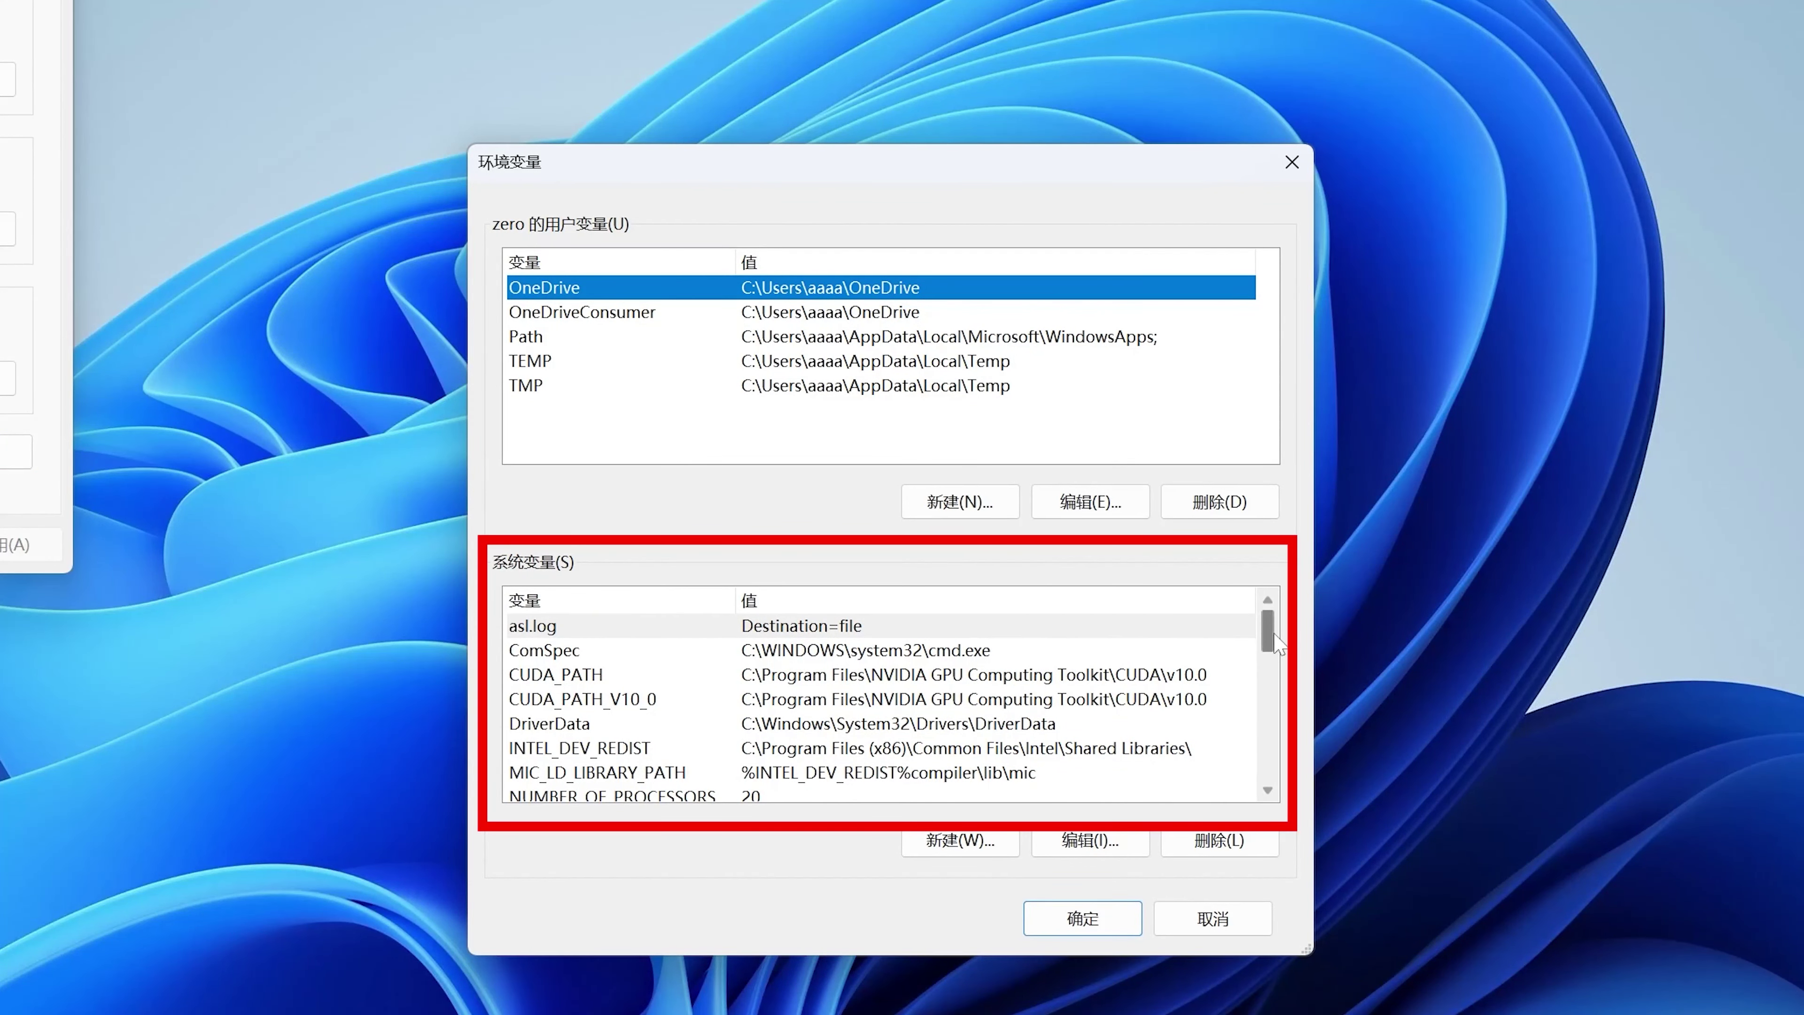
left_click_drag(1274, 637, 1274, 684)
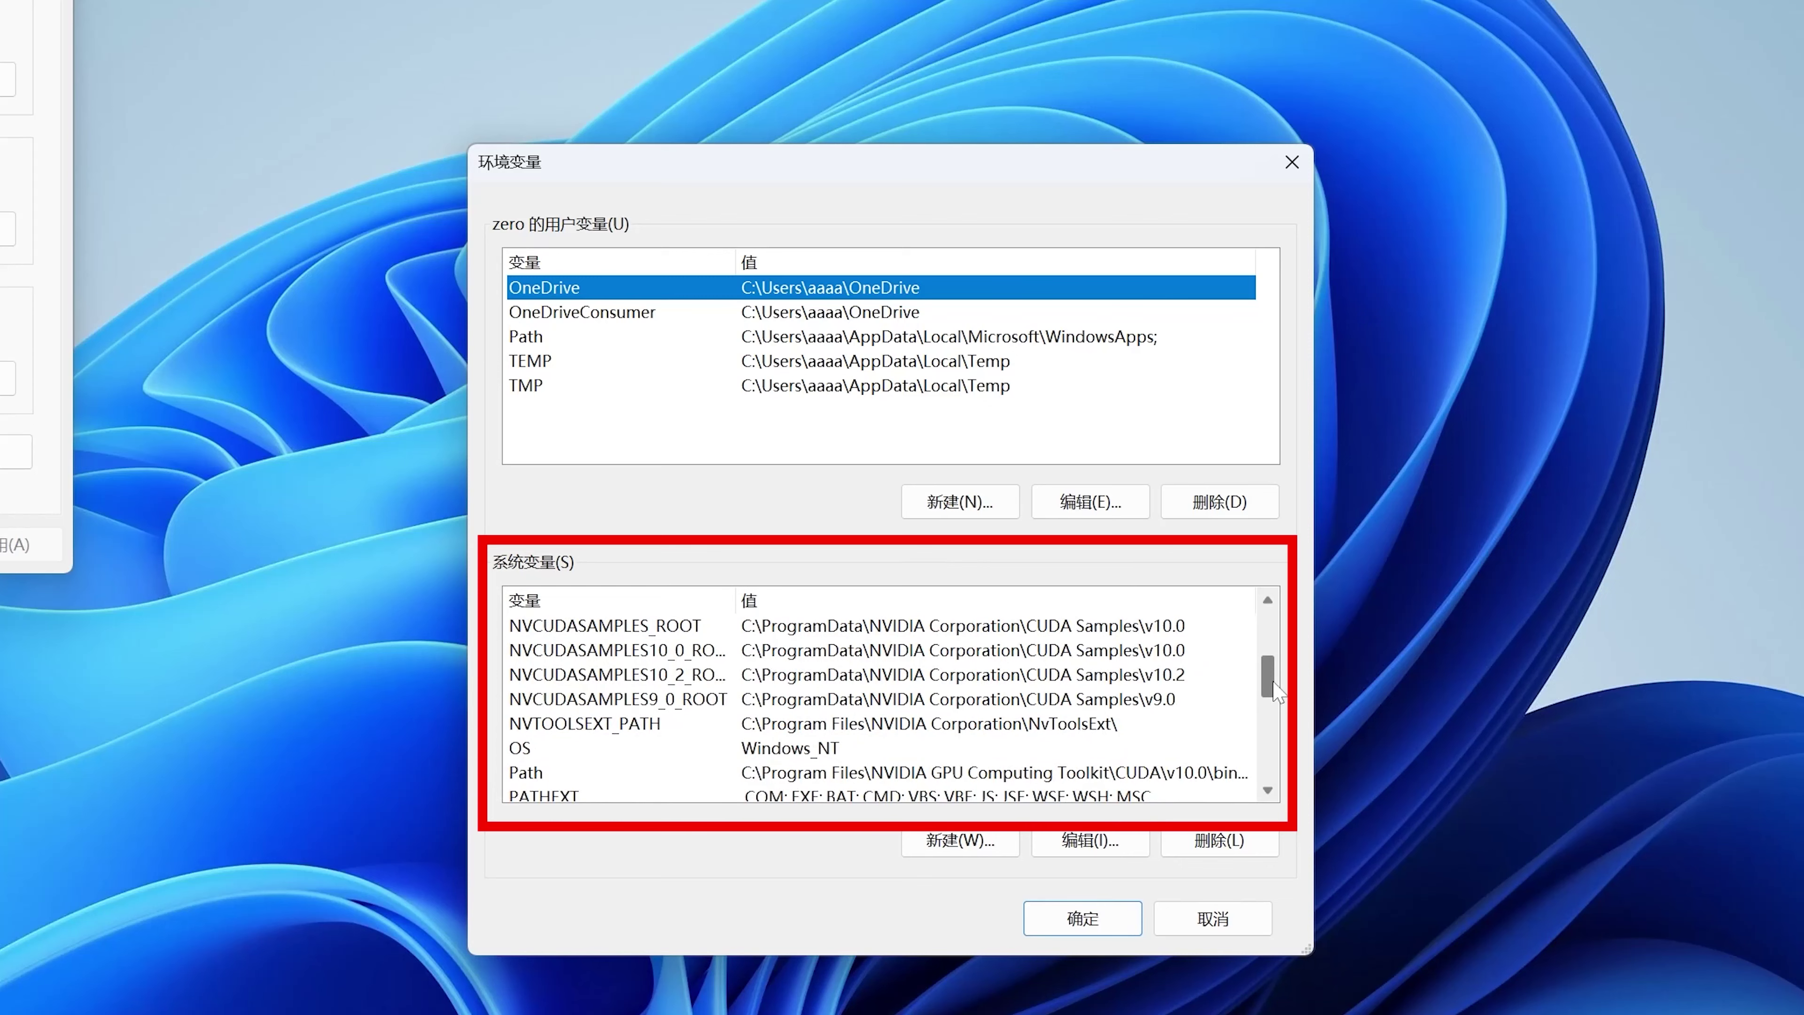
double_click(955, 774)
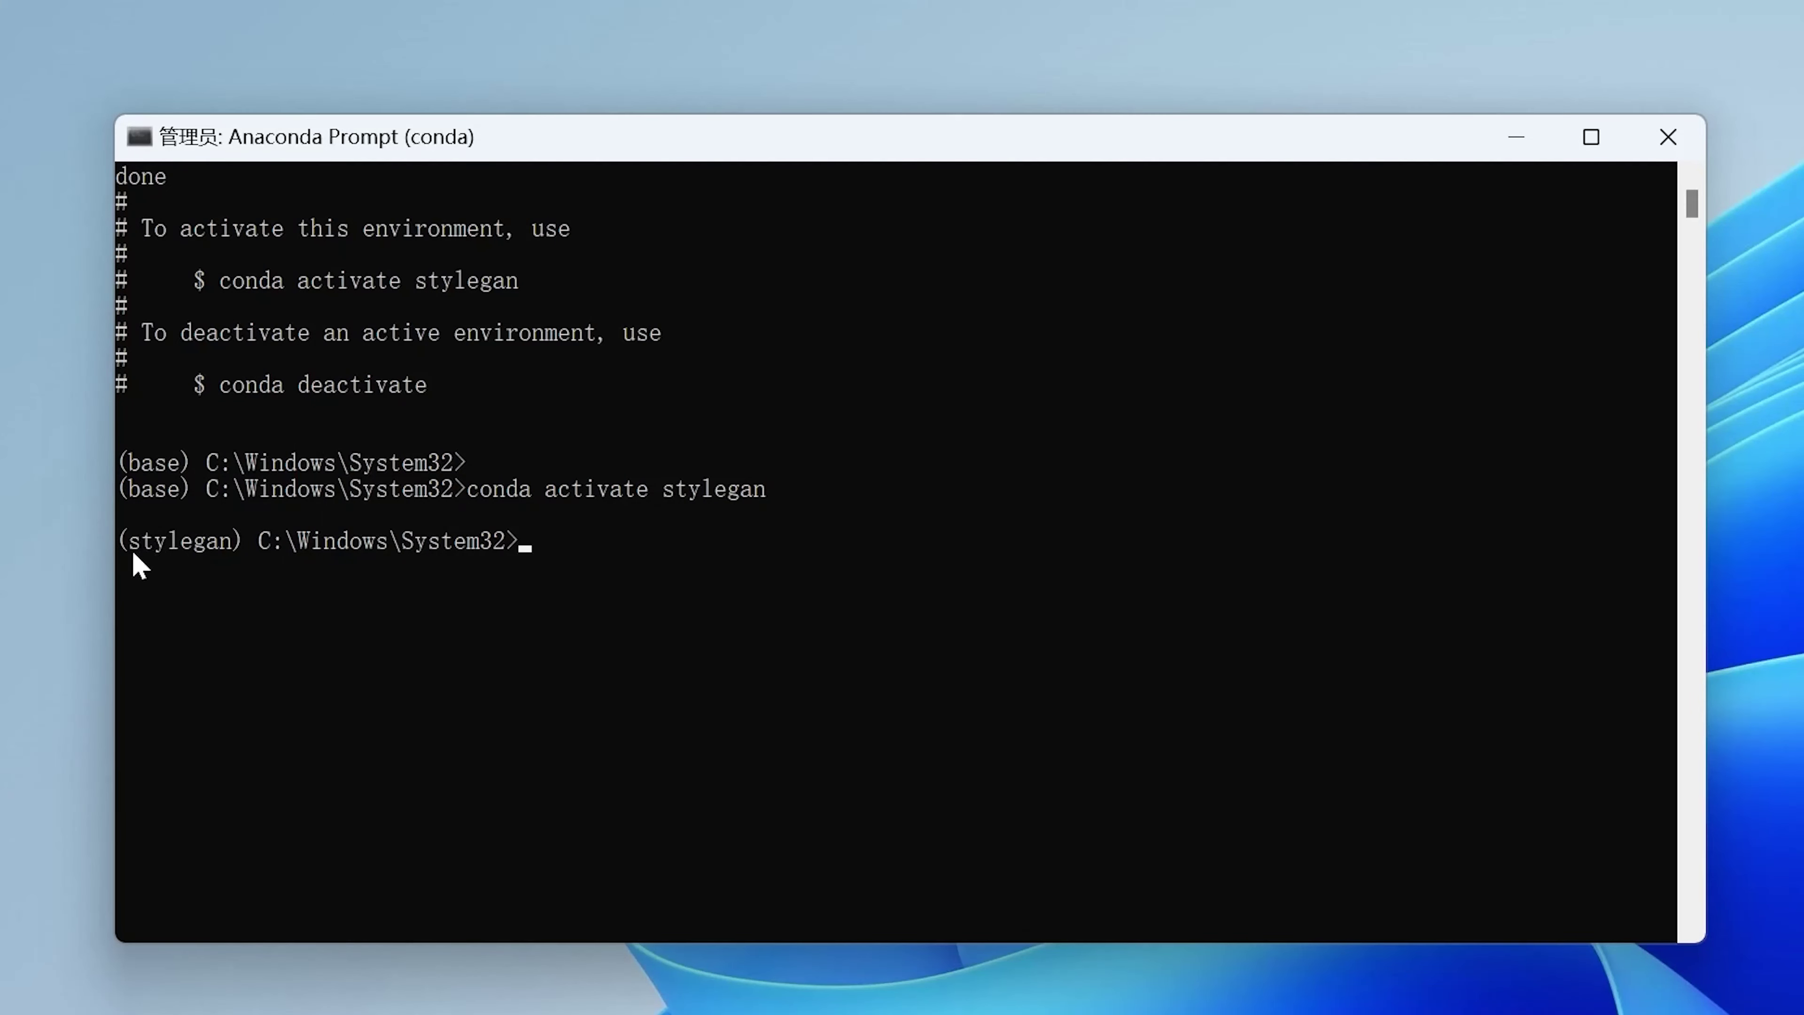
In the stylegan environment, install pytorch==1.7.1, torchvision==0.8.2, torchaudio==0.7.2 and cudatoolkit=10.2 from the pytorch channel with conda, using the tutorial page's command.
left_click_drag(129, 542, 231, 544)
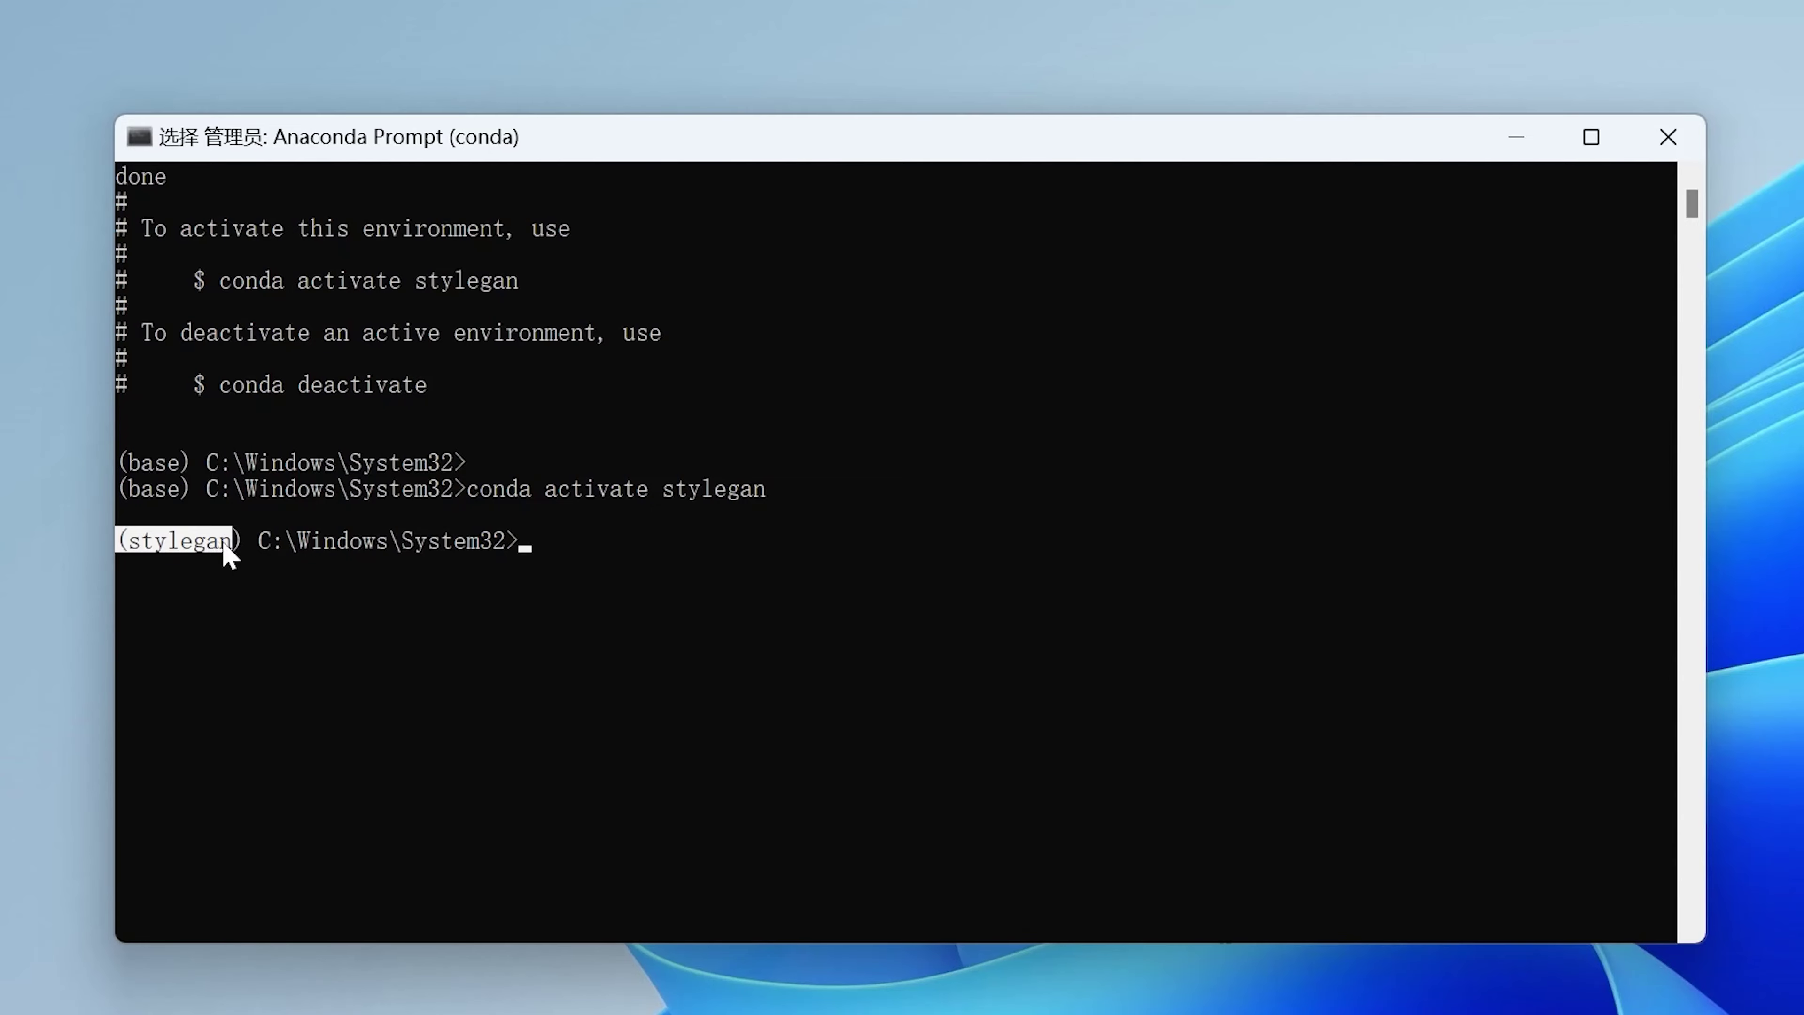
right_click(530, 396)
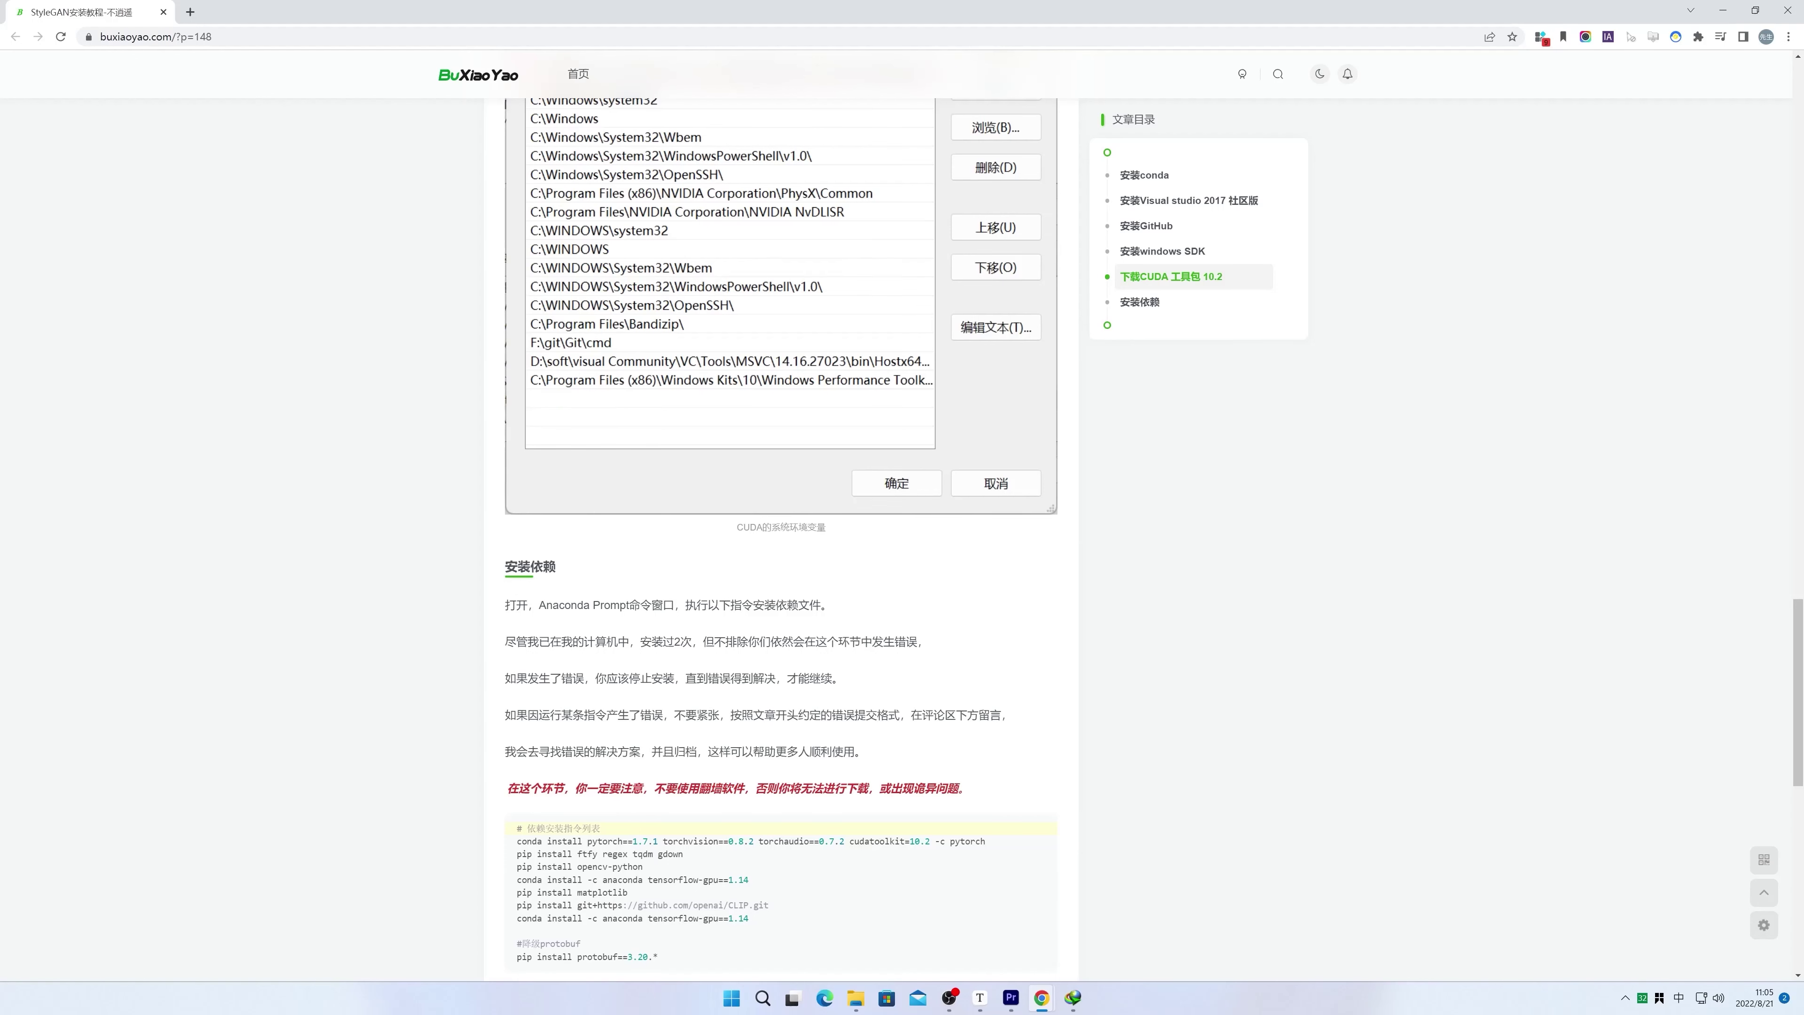
left_click_drag(517, 837, 753, 920)
left_click(829, 931)
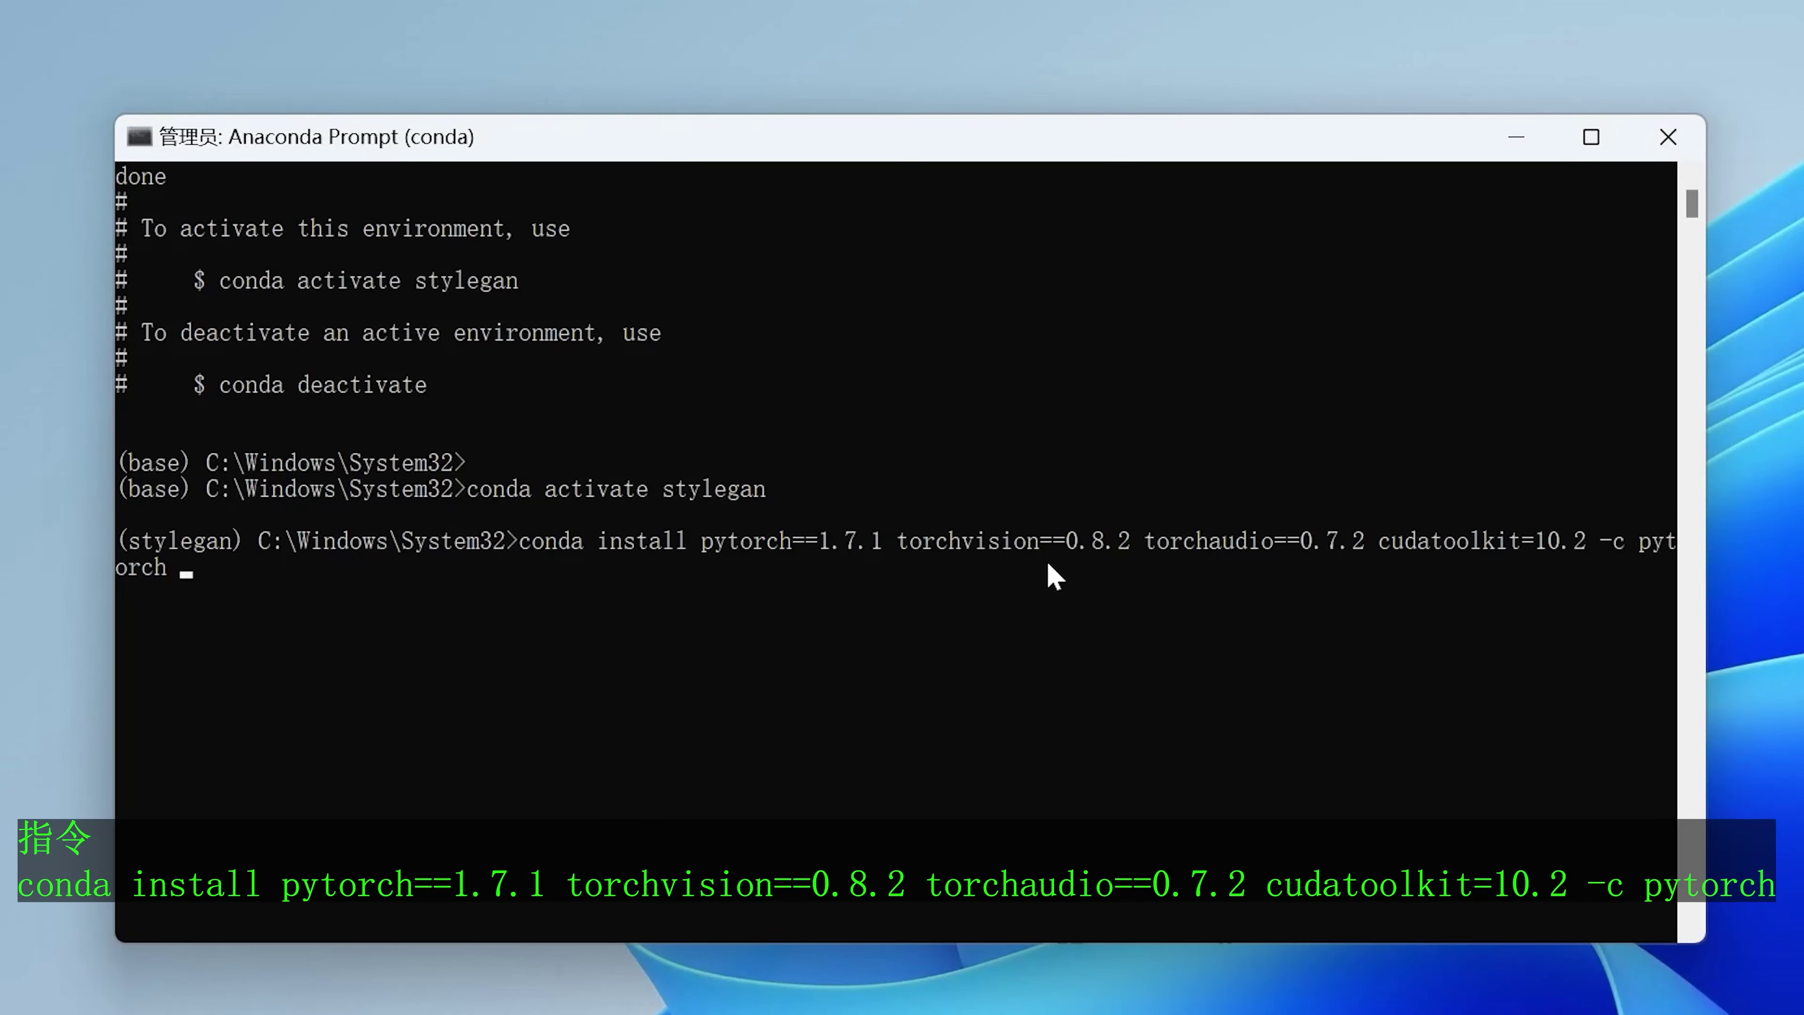
key("Return")
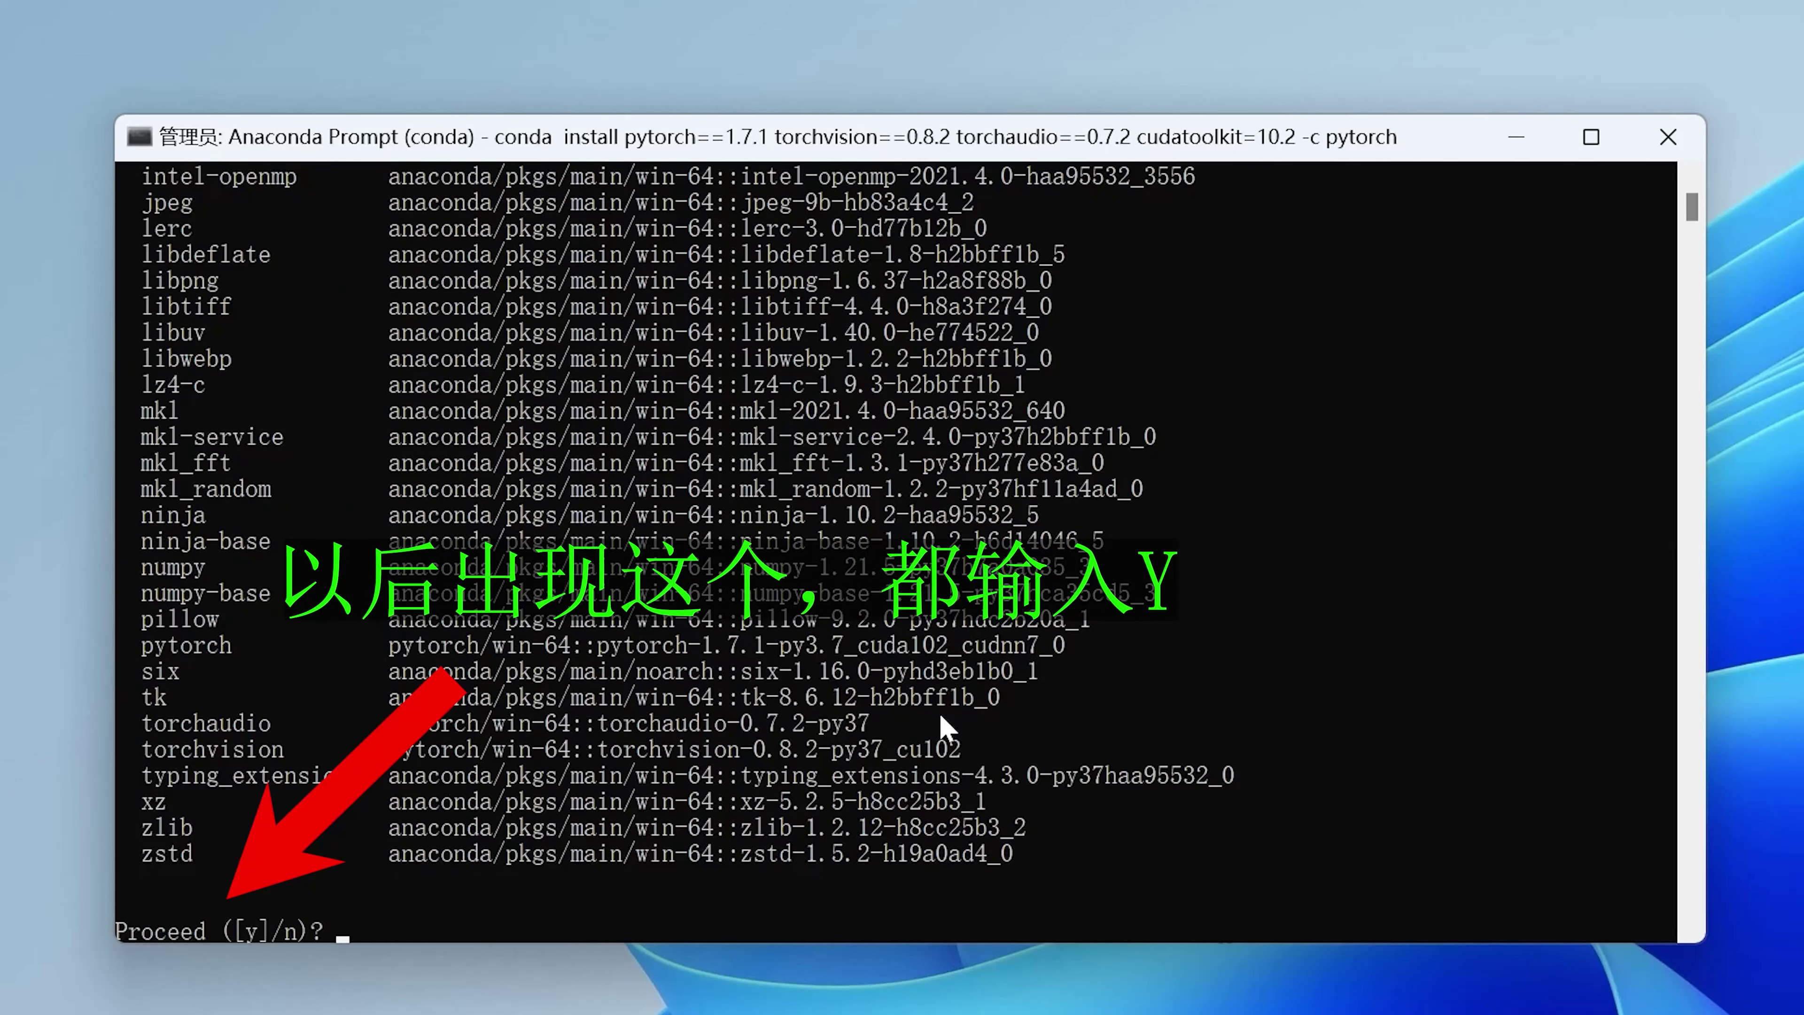
type("y")
key("Return")
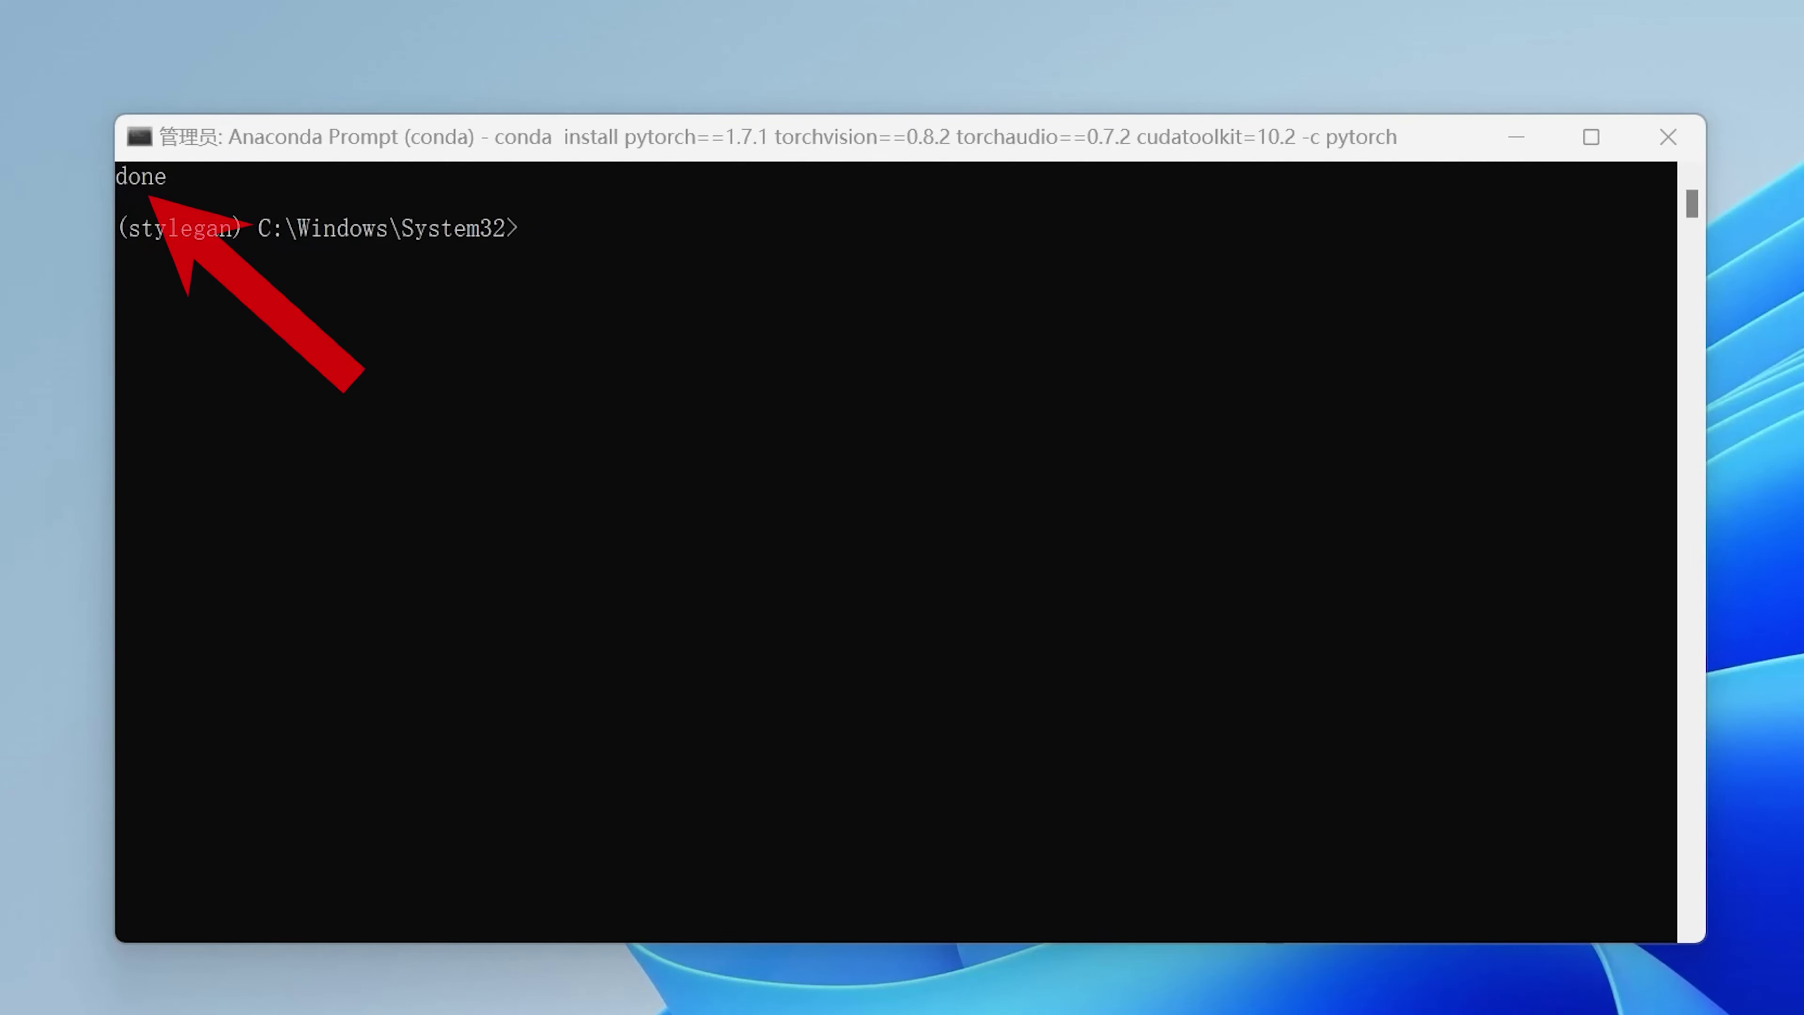
Install ftfy, regex, tqdm and gdown with pip, followed by opencv-python.
type("pip install ftfy regex tqdm gdown")
key("Return")
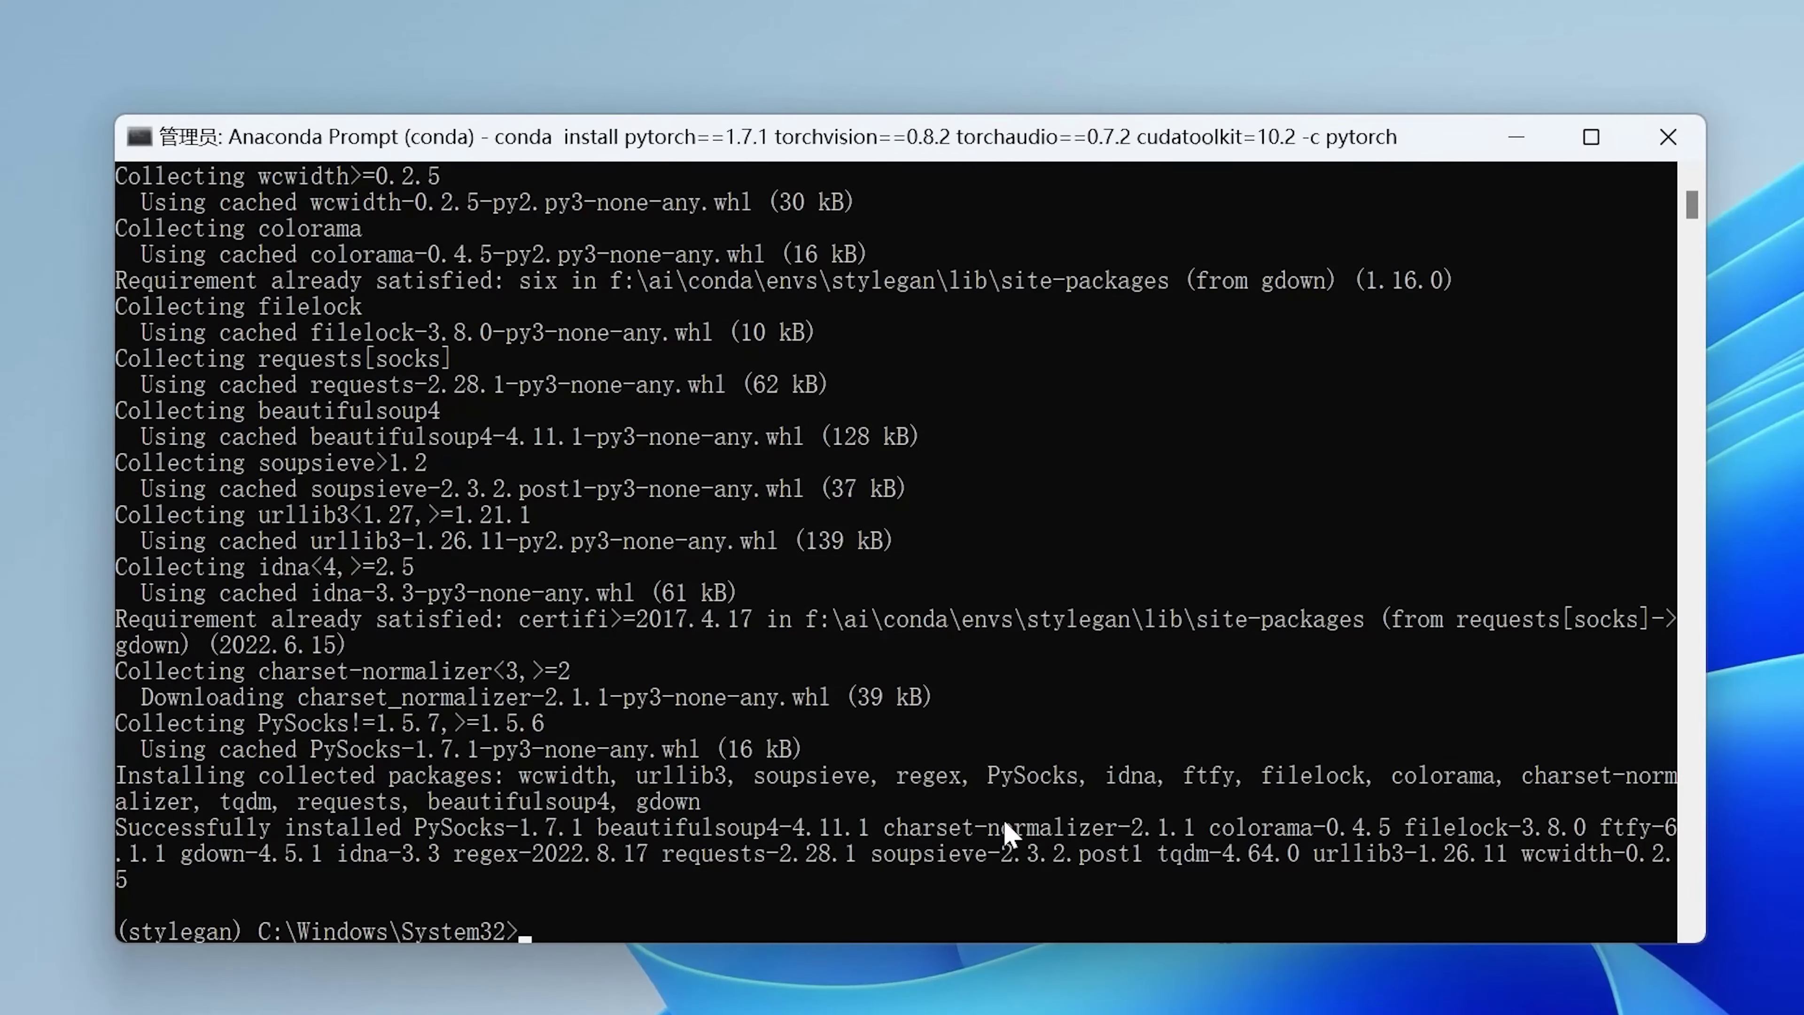
type("pip install opencv-python")
key("Return")
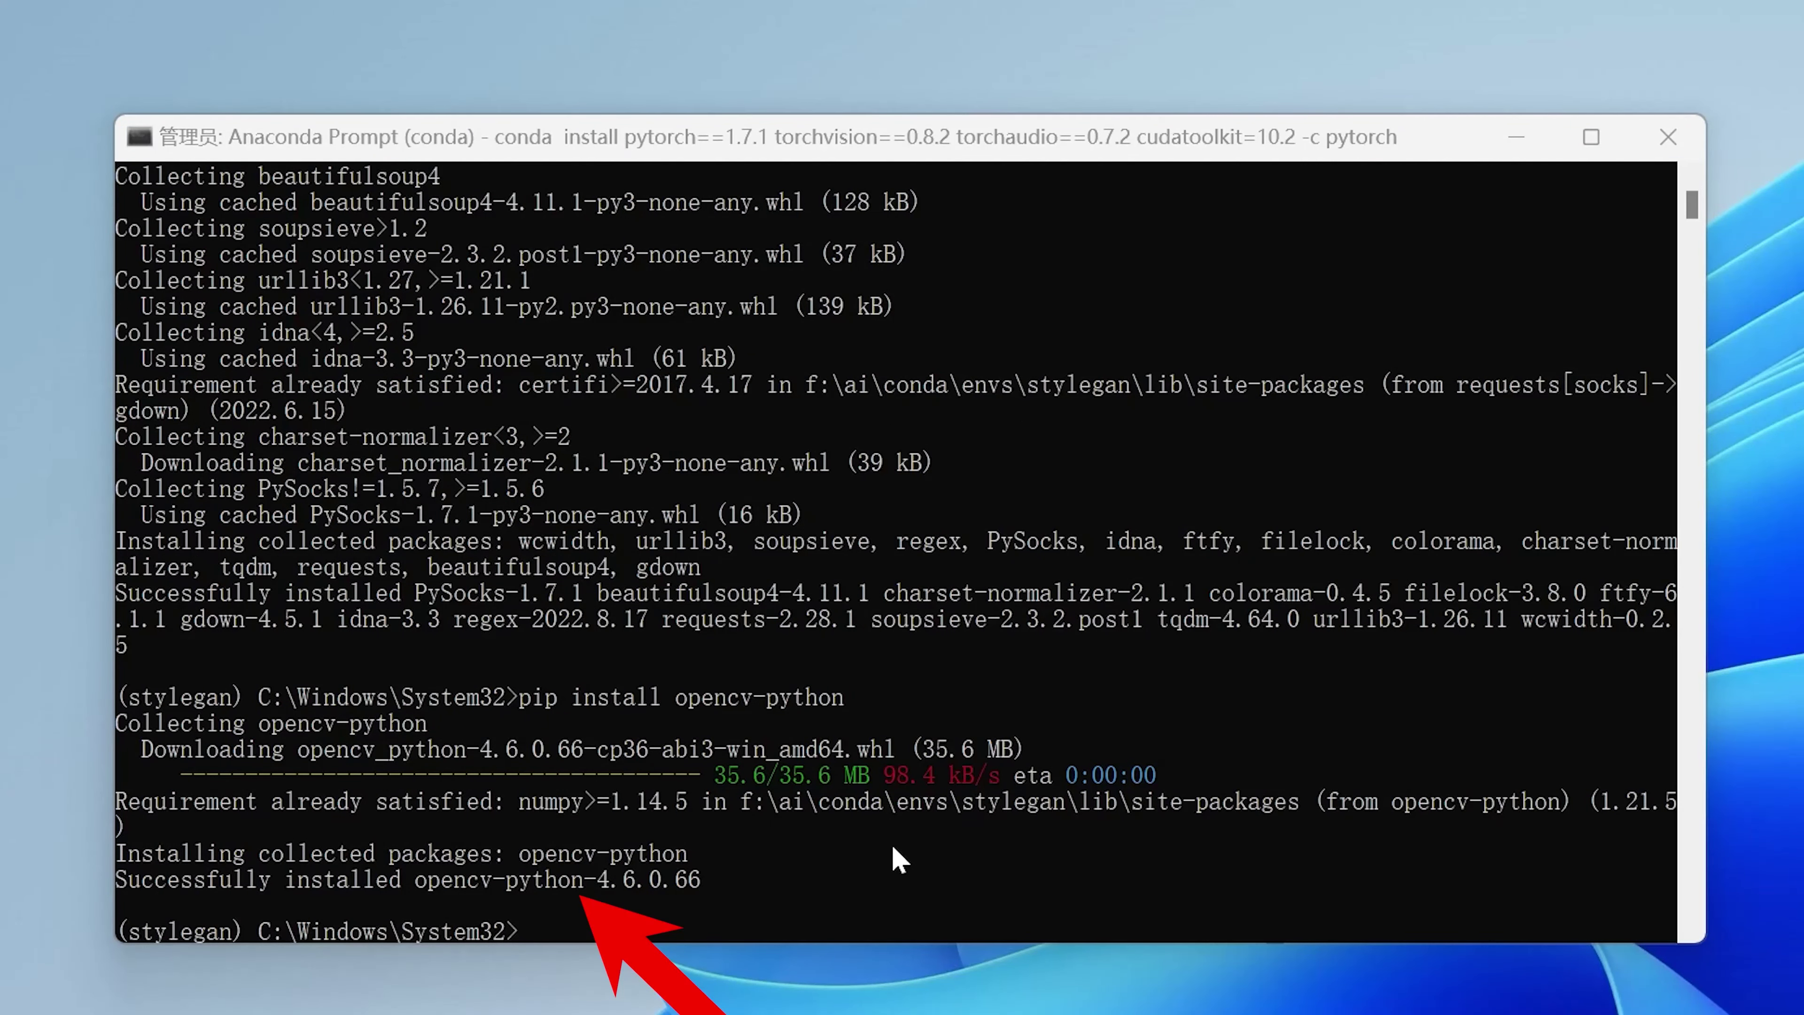
Try to install tensorflow-gpu==1.14 from the anaconda channel with conda, and install matplotlib with pip.
type("conda install -c anaconda tensorflow-gpu==1.14")
key("Return")
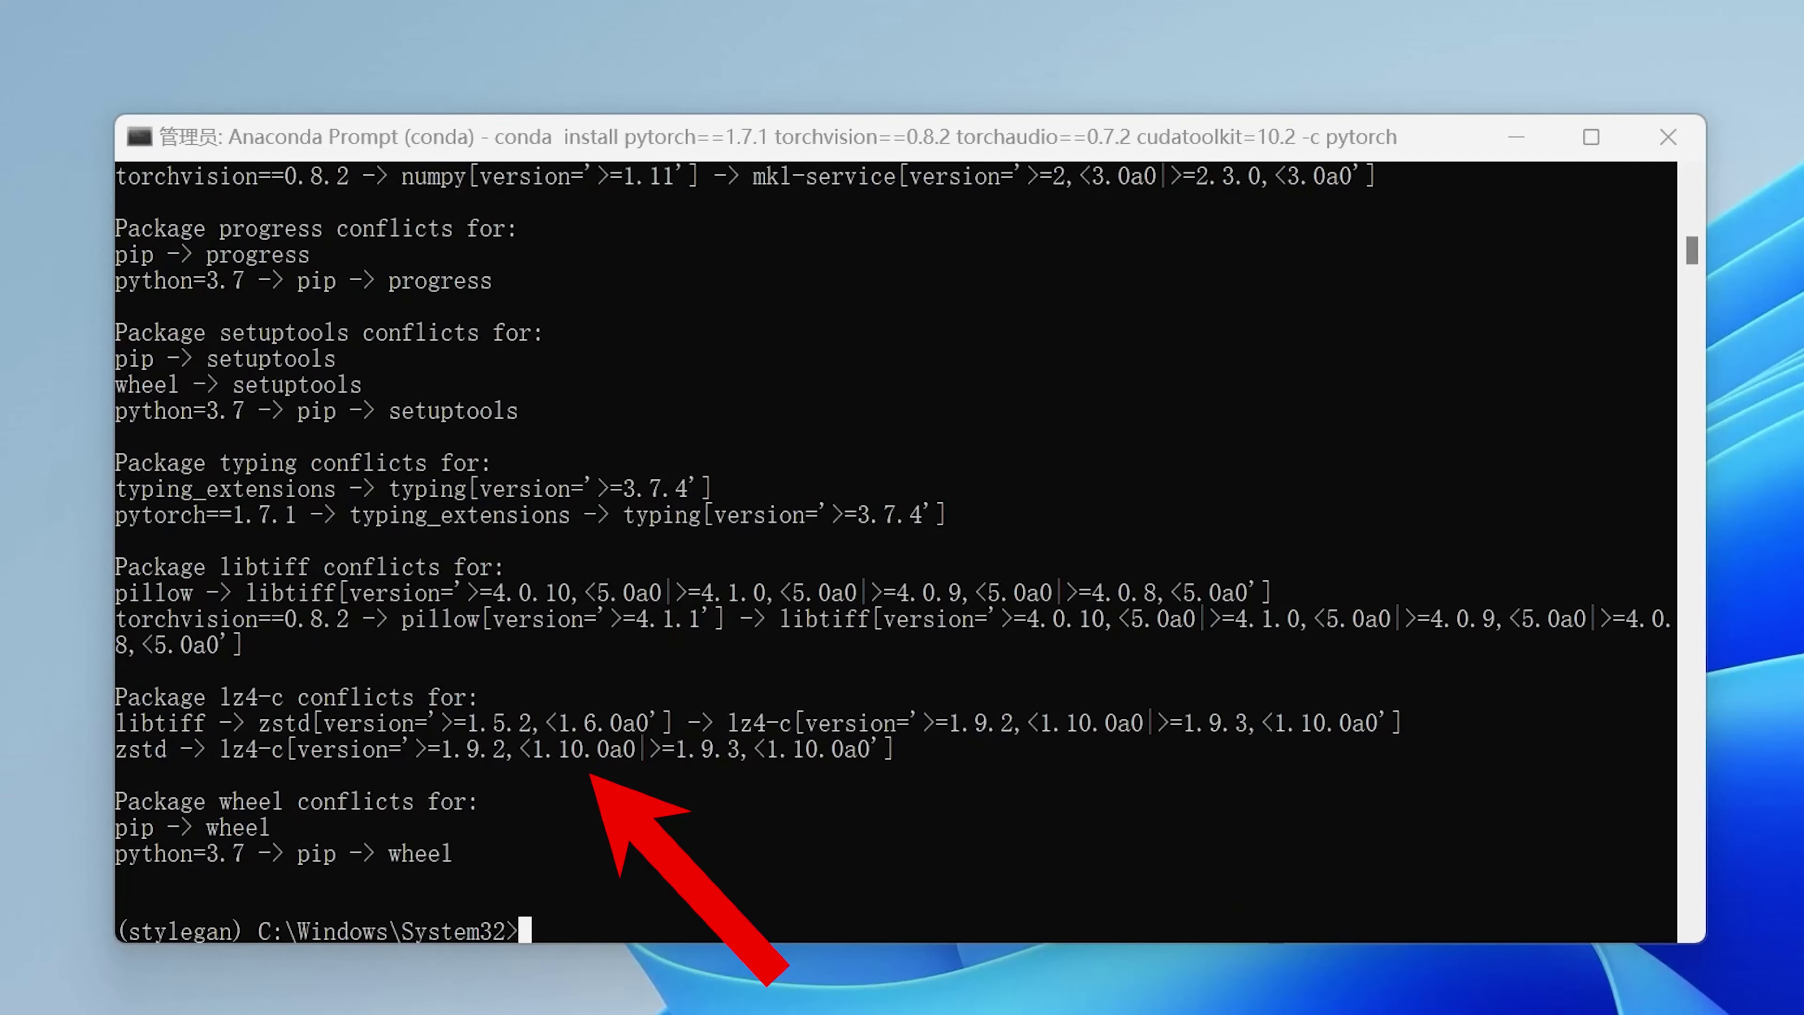
type("pip install matplotlib")
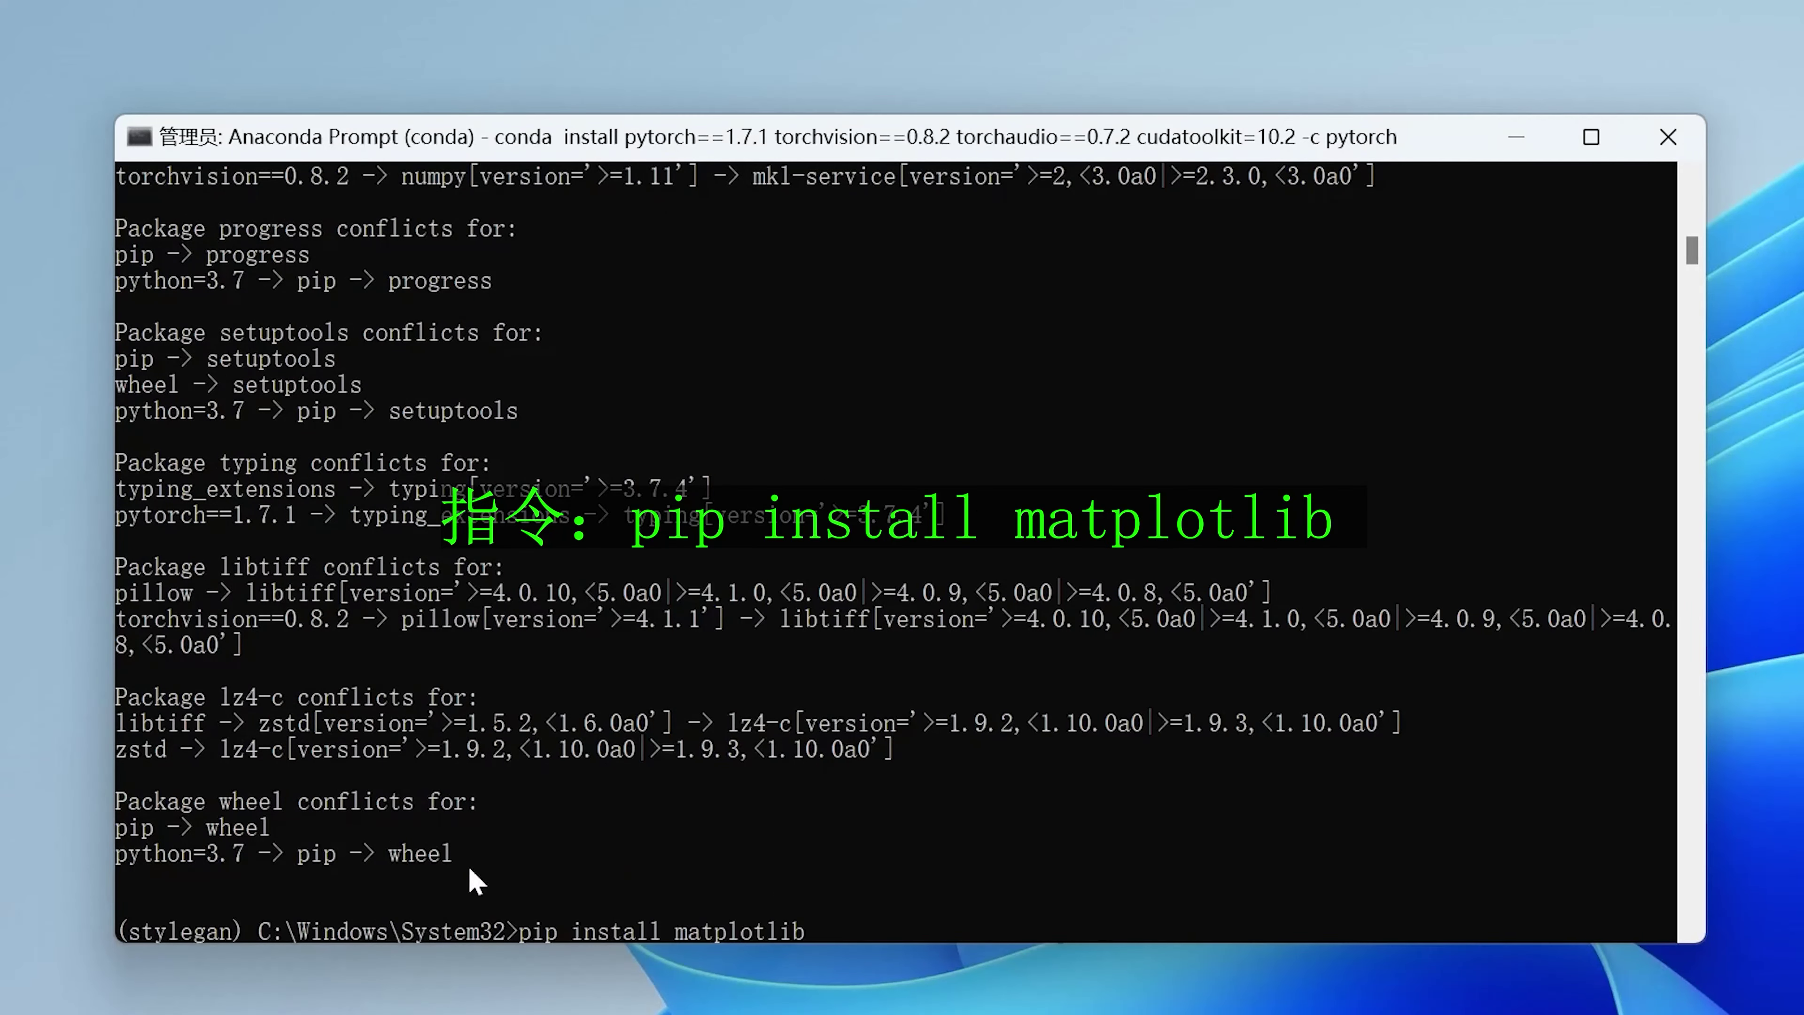
key("Return")
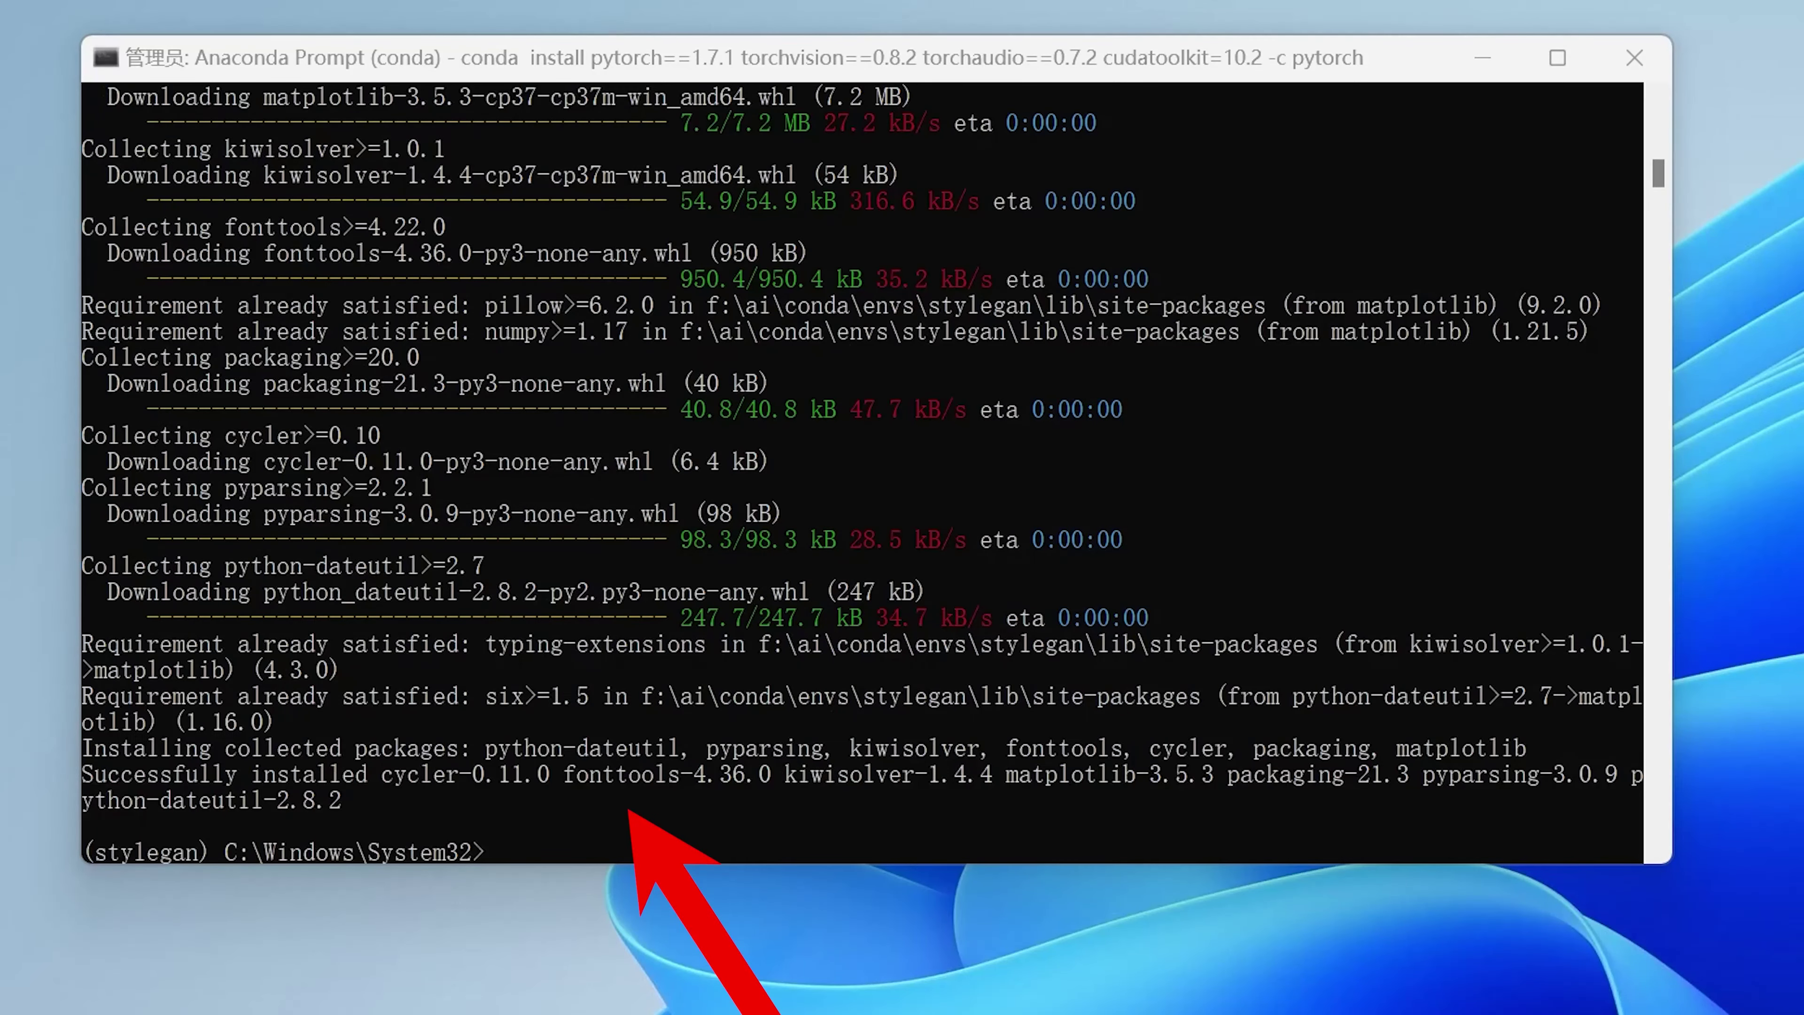
right_click(523, 857)
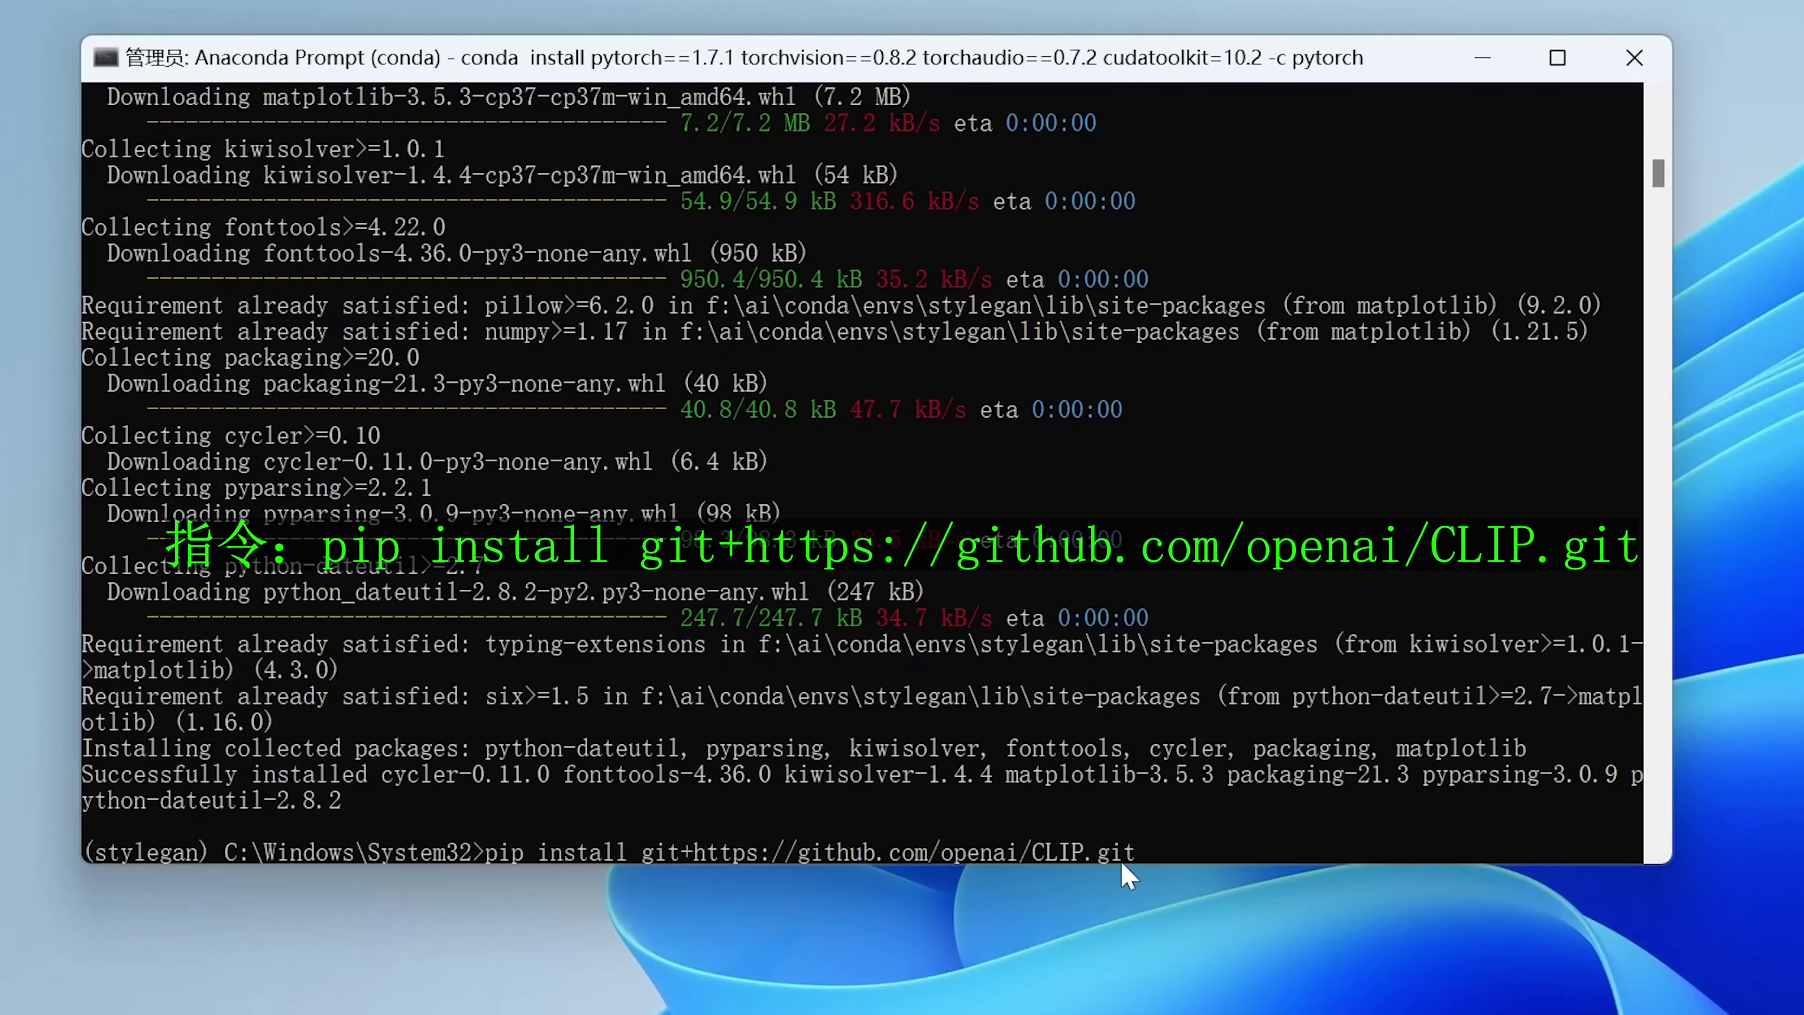
key("Return")
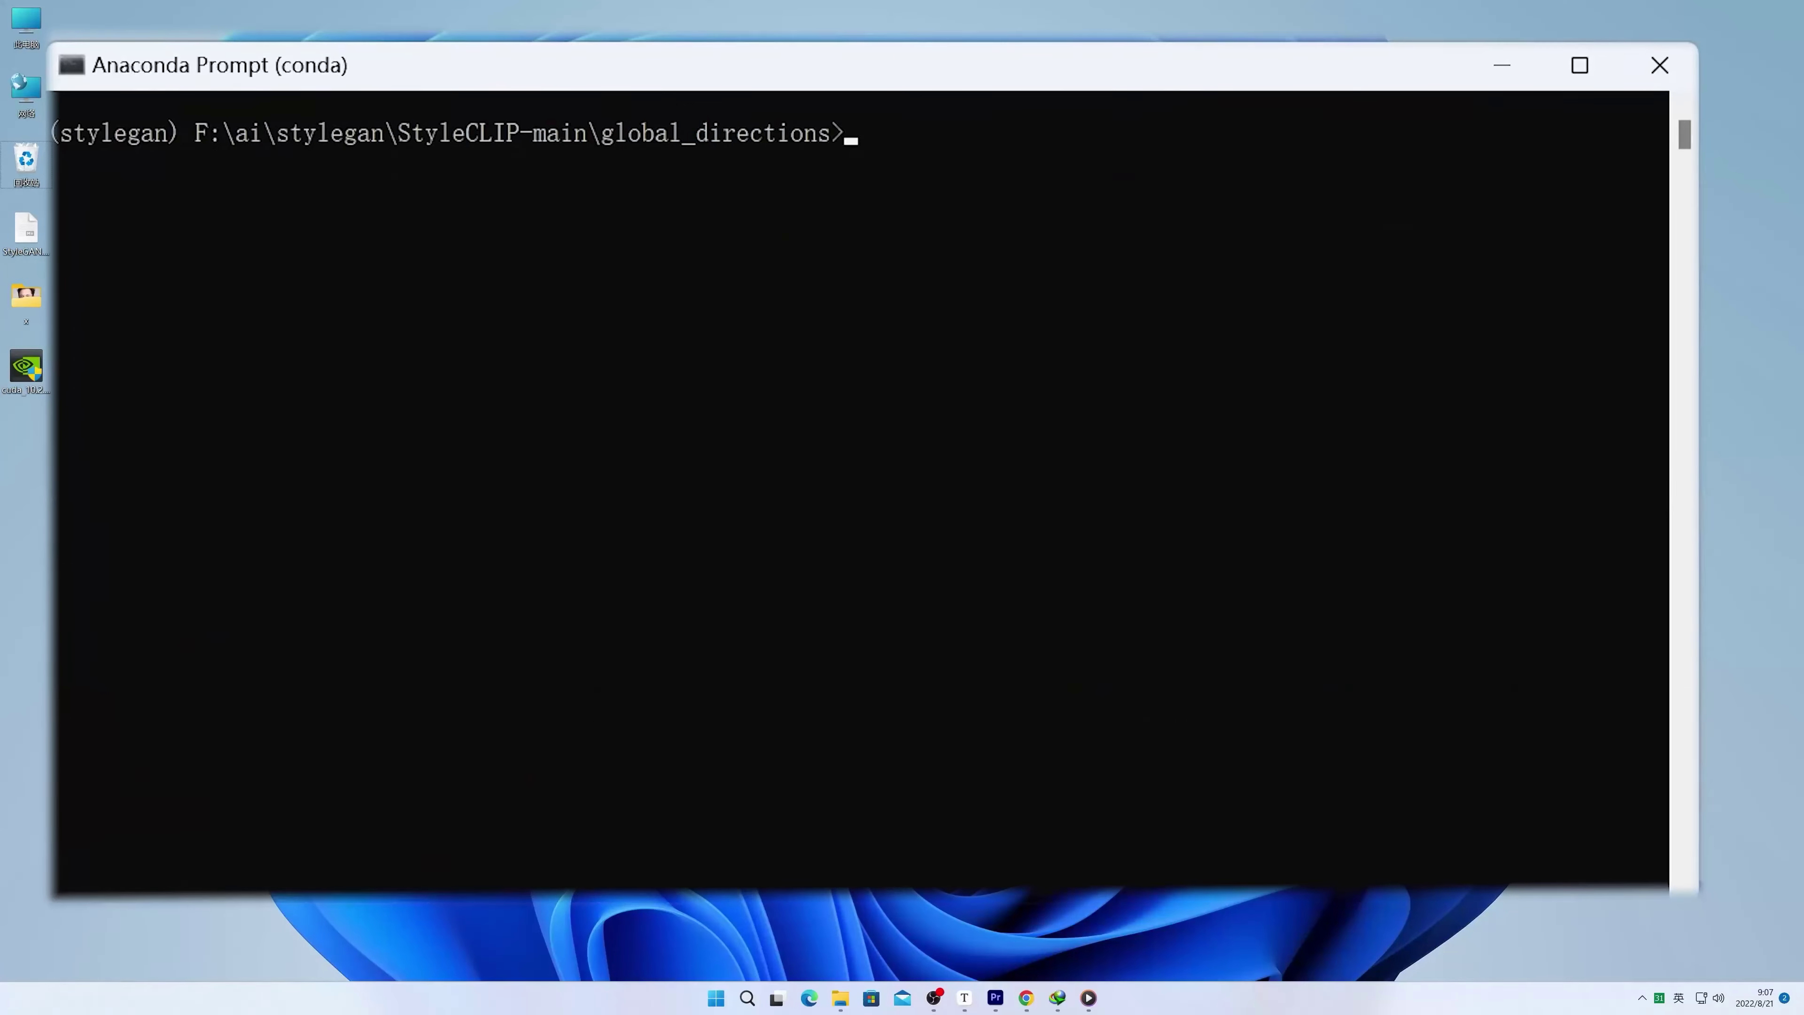
right_click(894, 600)
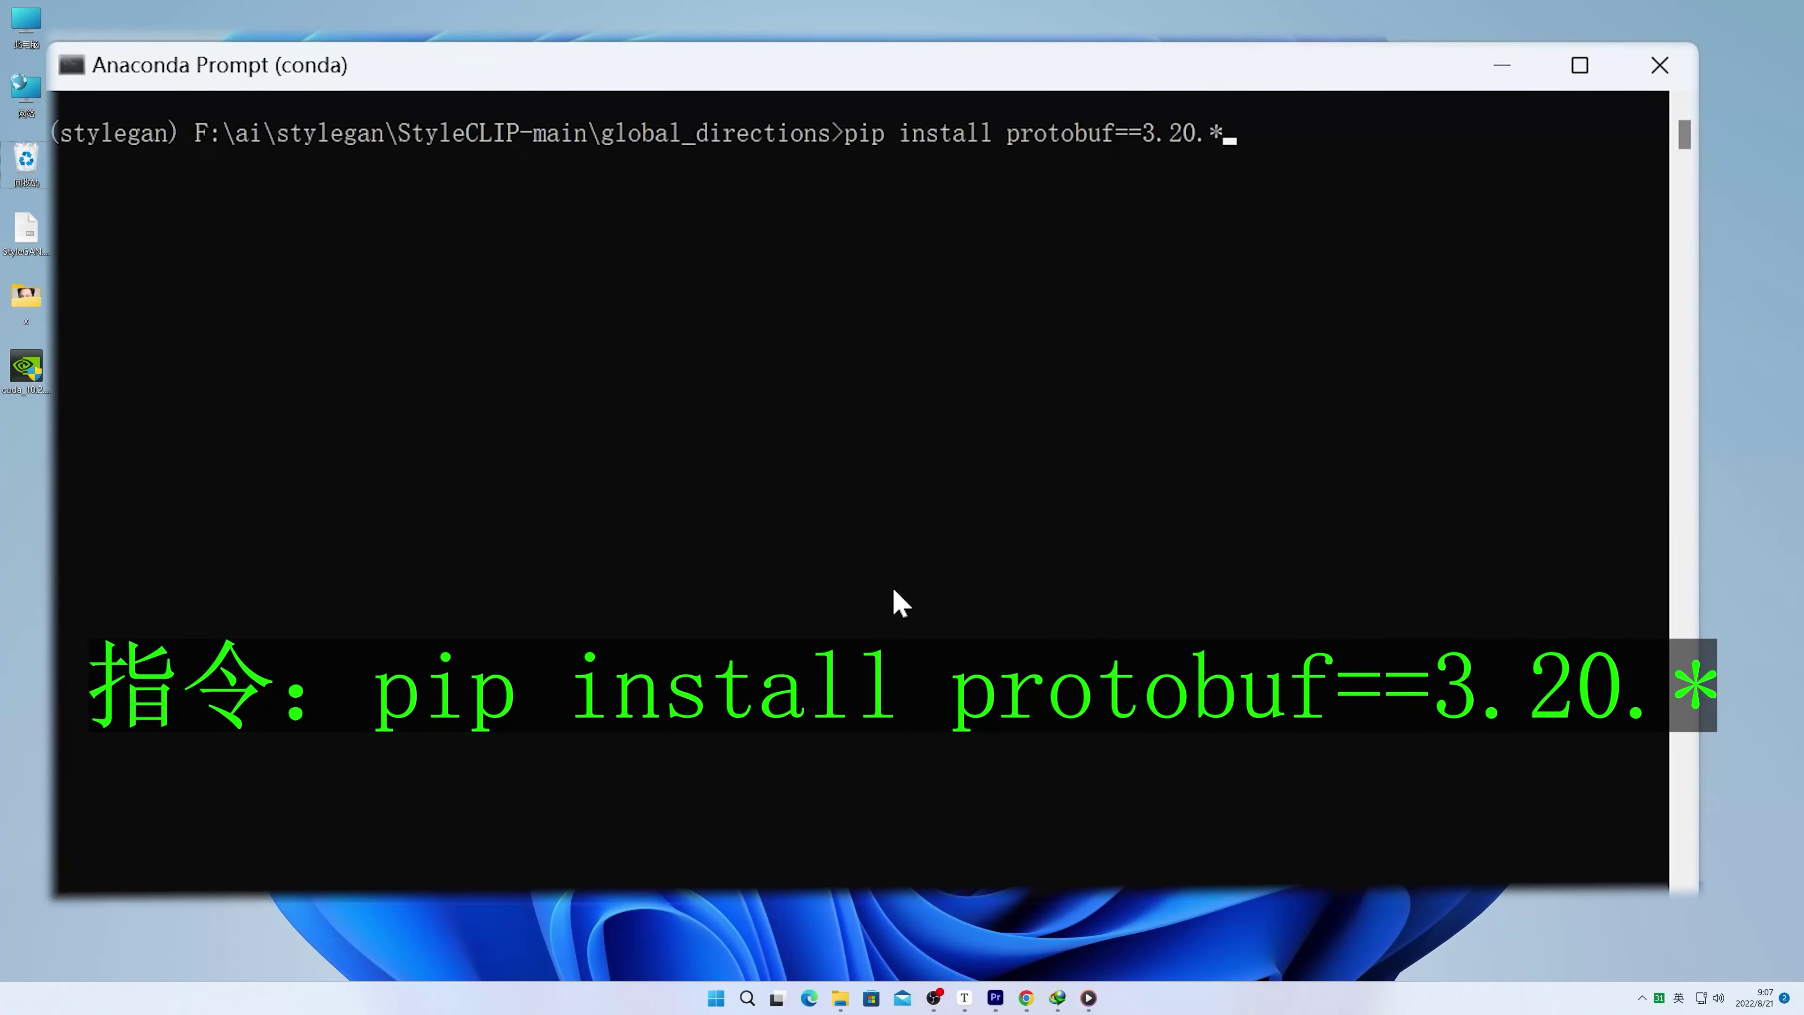
key("Return")
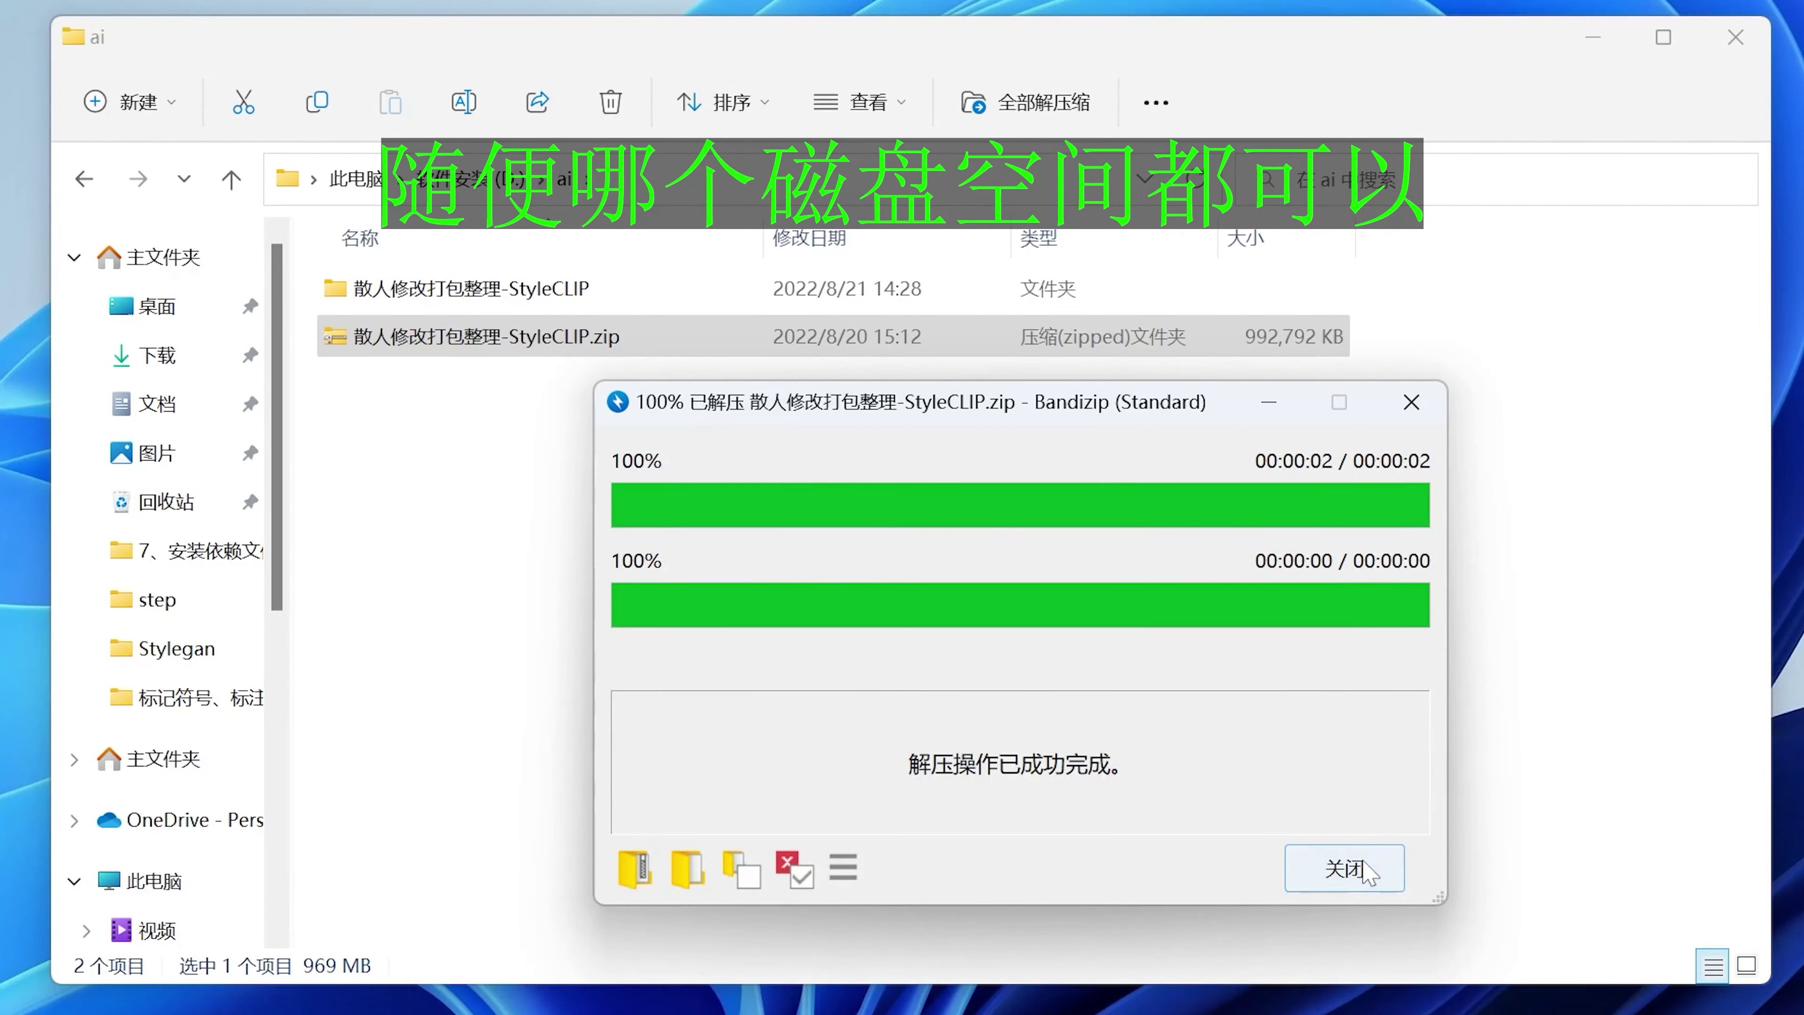
Dismiss the finished extraction, rename the extracted folder 散人修改打包整理-StyleCLIP as StyleCLIP and open it.
left_click(1343, 868)
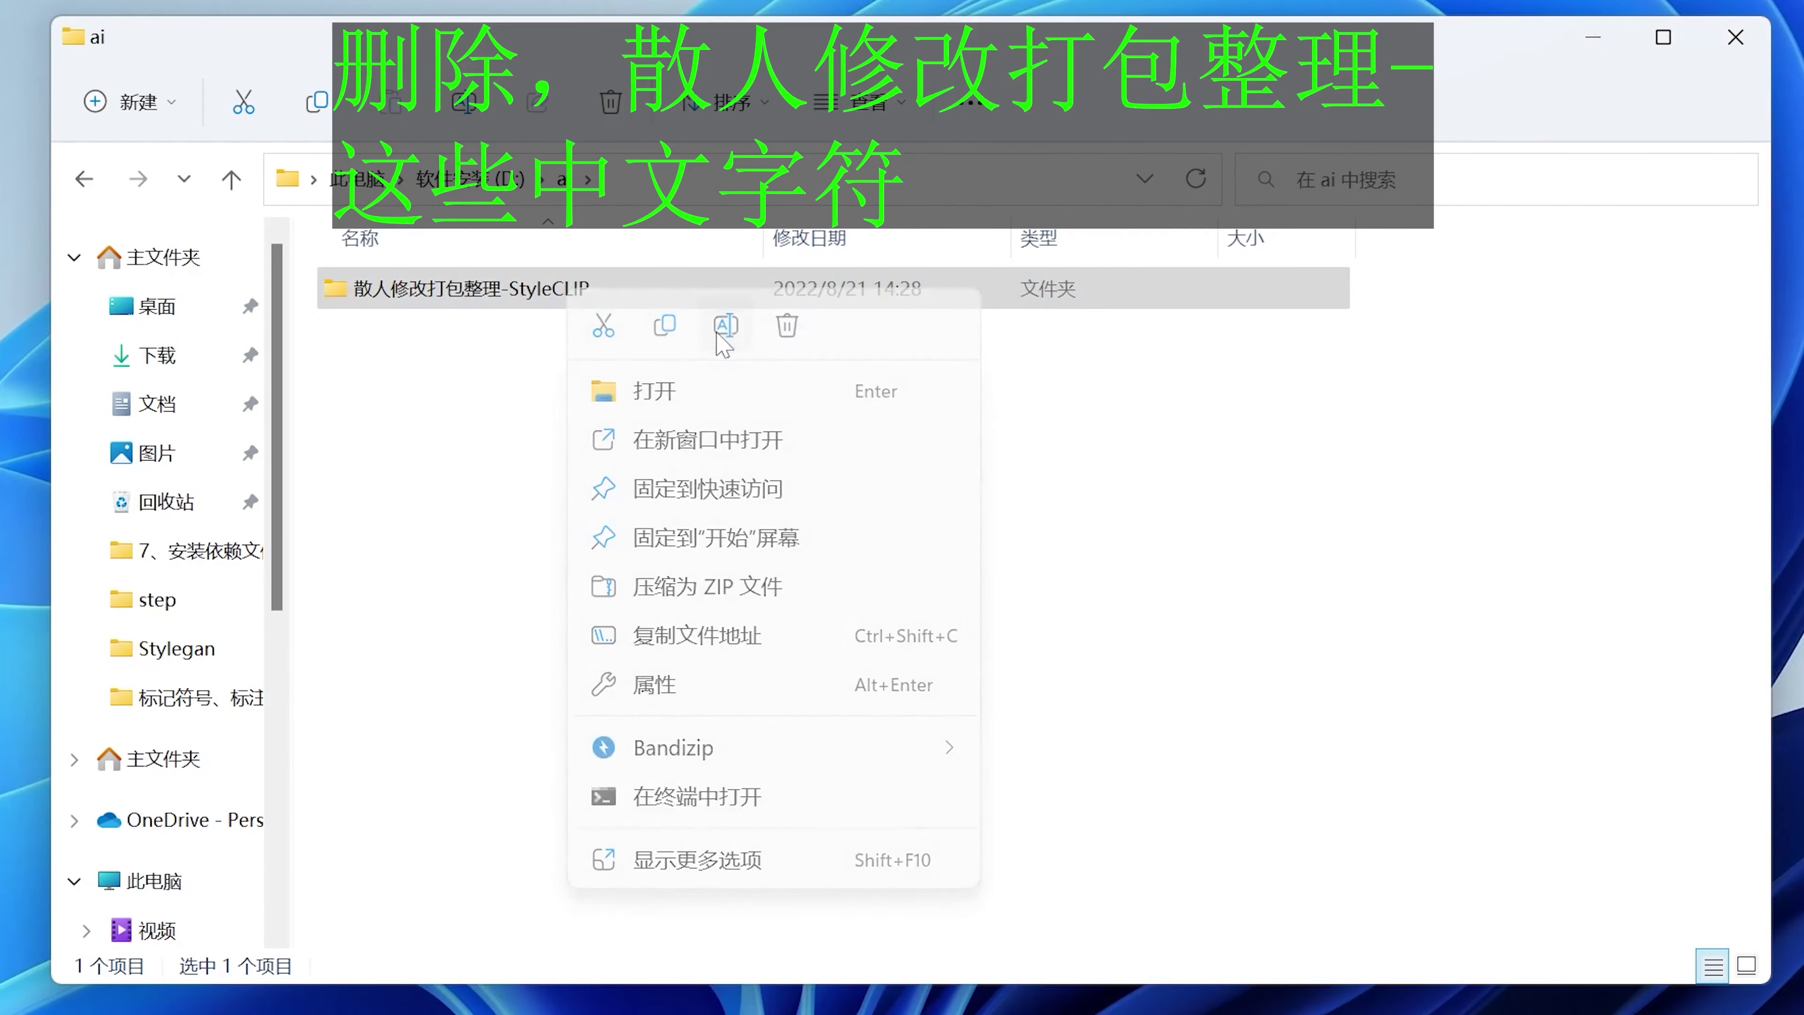
left_click(724, 326)
key("Home")
key("Delete")
key("Delete")
key("Delete")
key("Delete")
key("Delete")
key("Delete")
key("Delete")
key("Delete")
key("Delete")
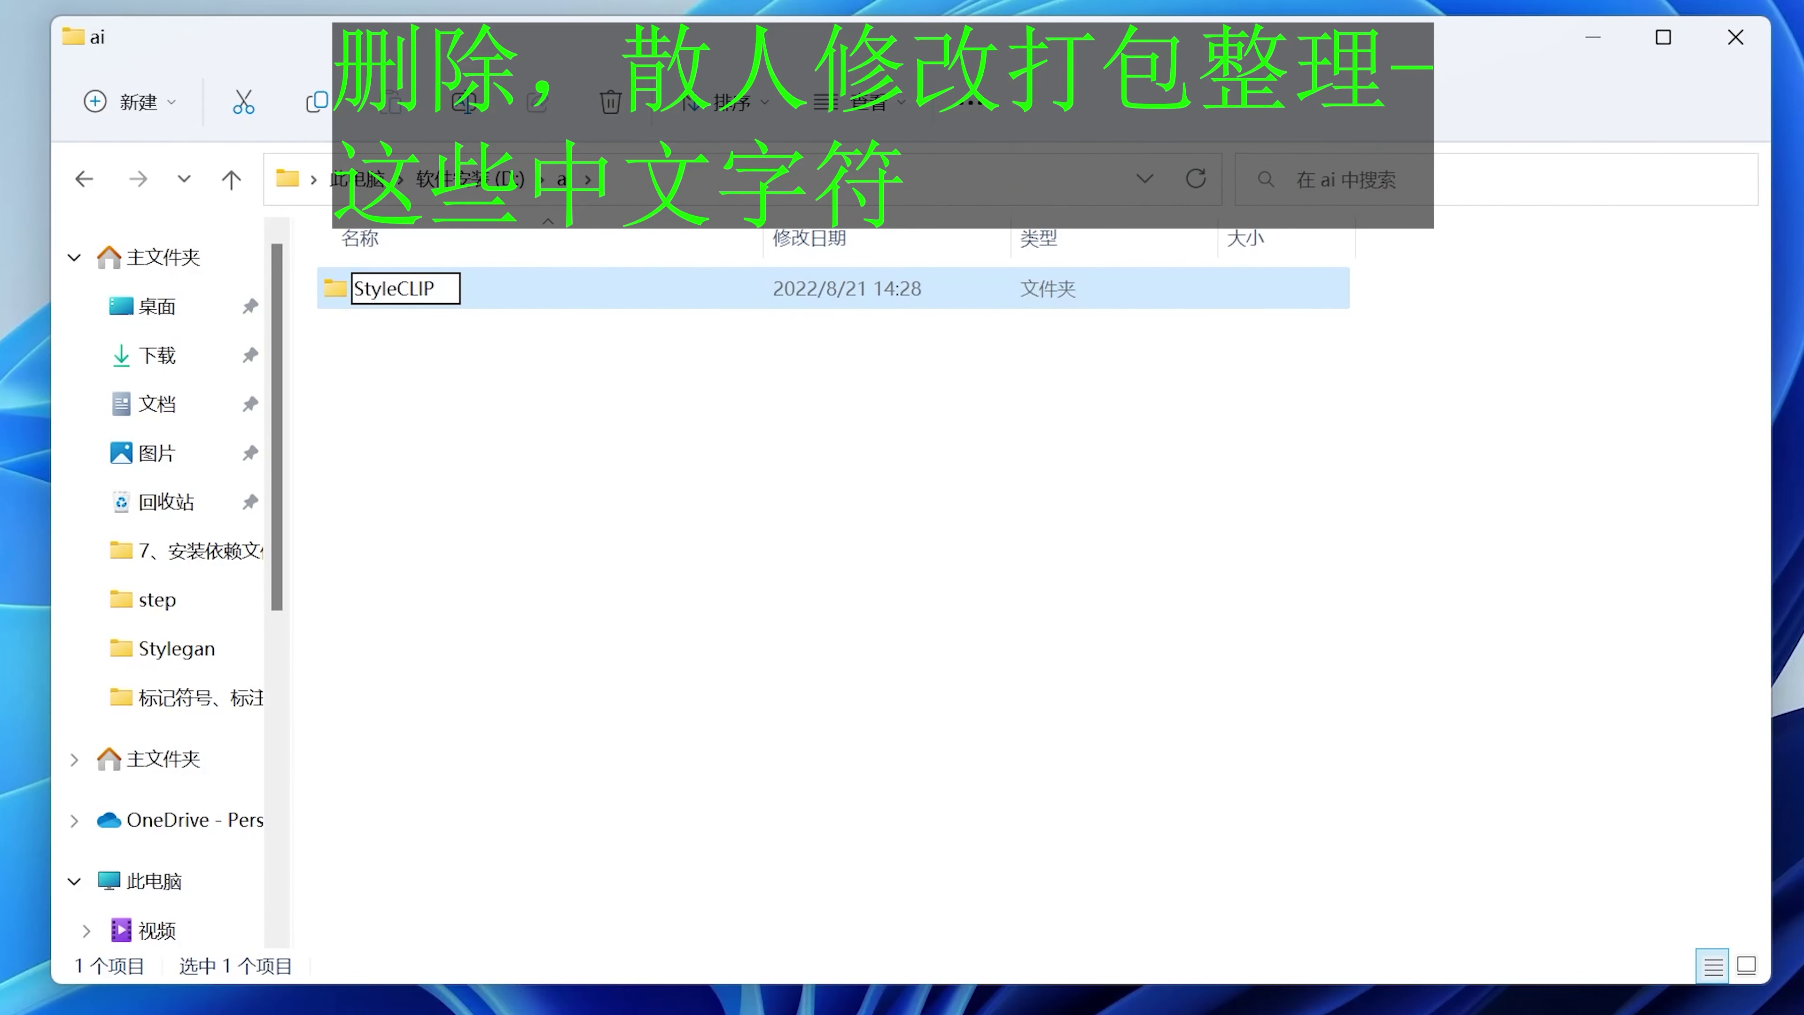
key("Return")
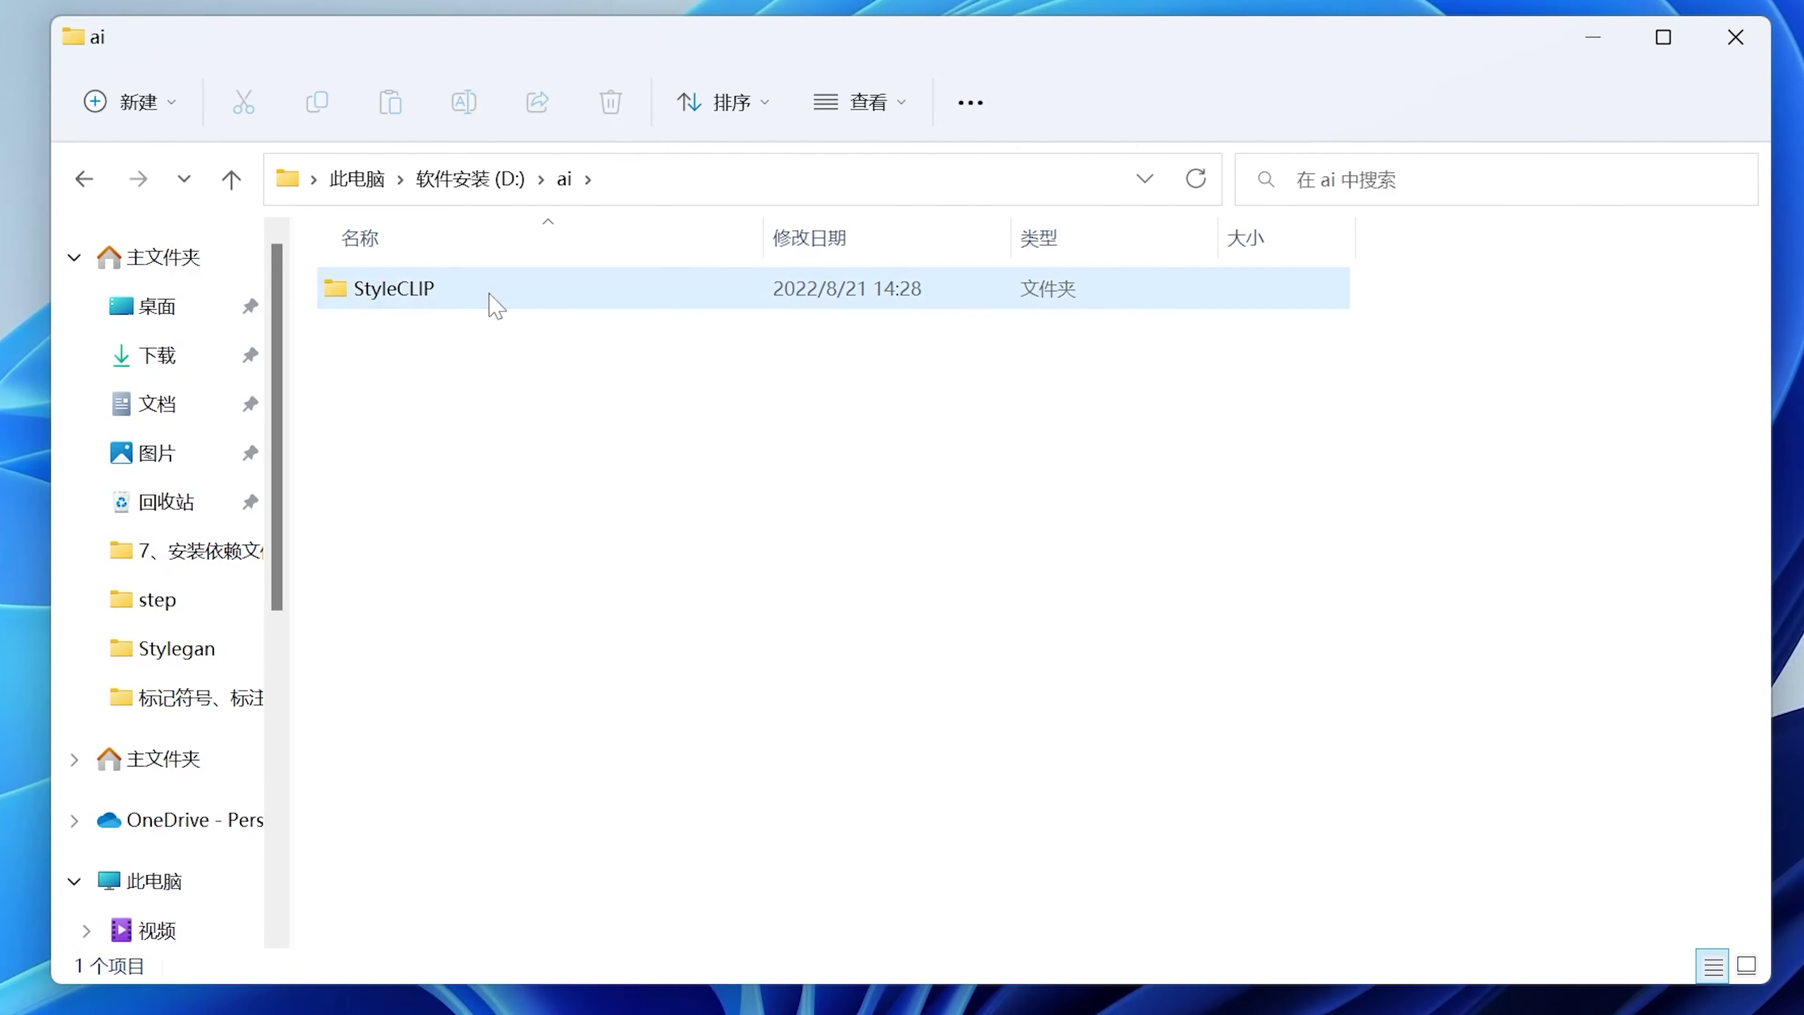
double_click(497, 295)
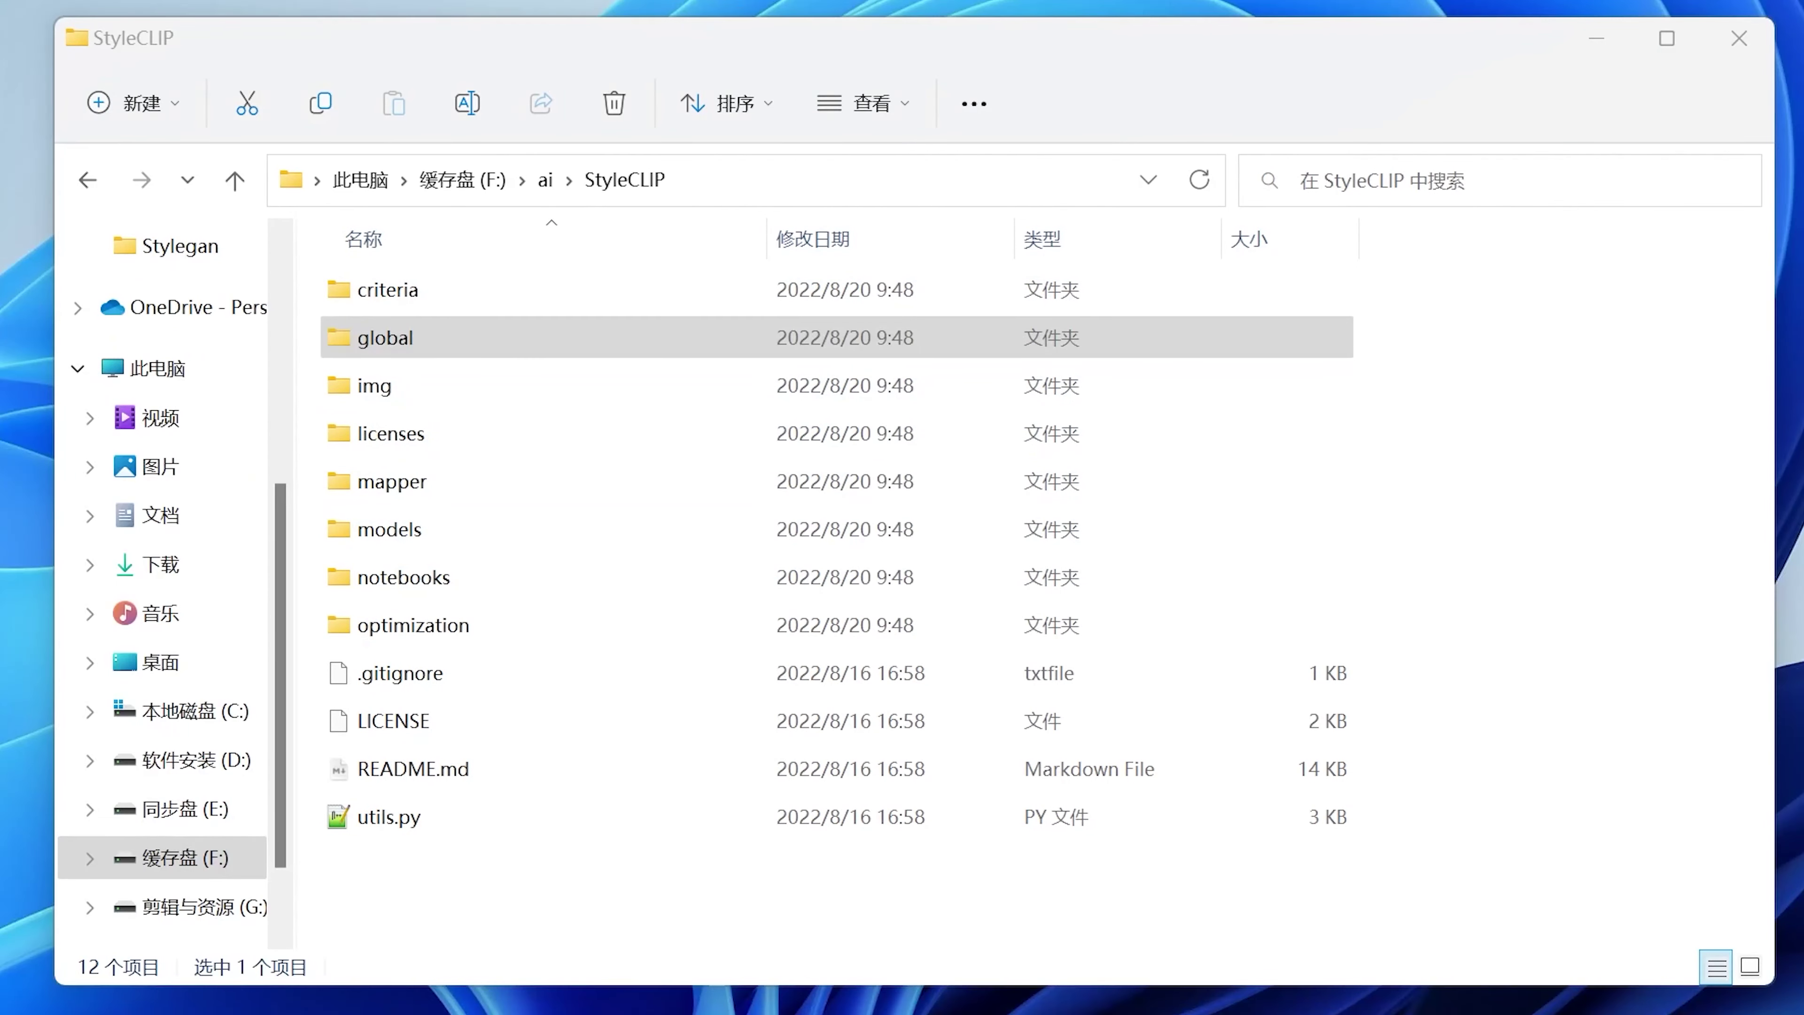
Open custom_ops.py from the StyleCLIP folder global\dnnlib\tflib for editing.
key("Return")
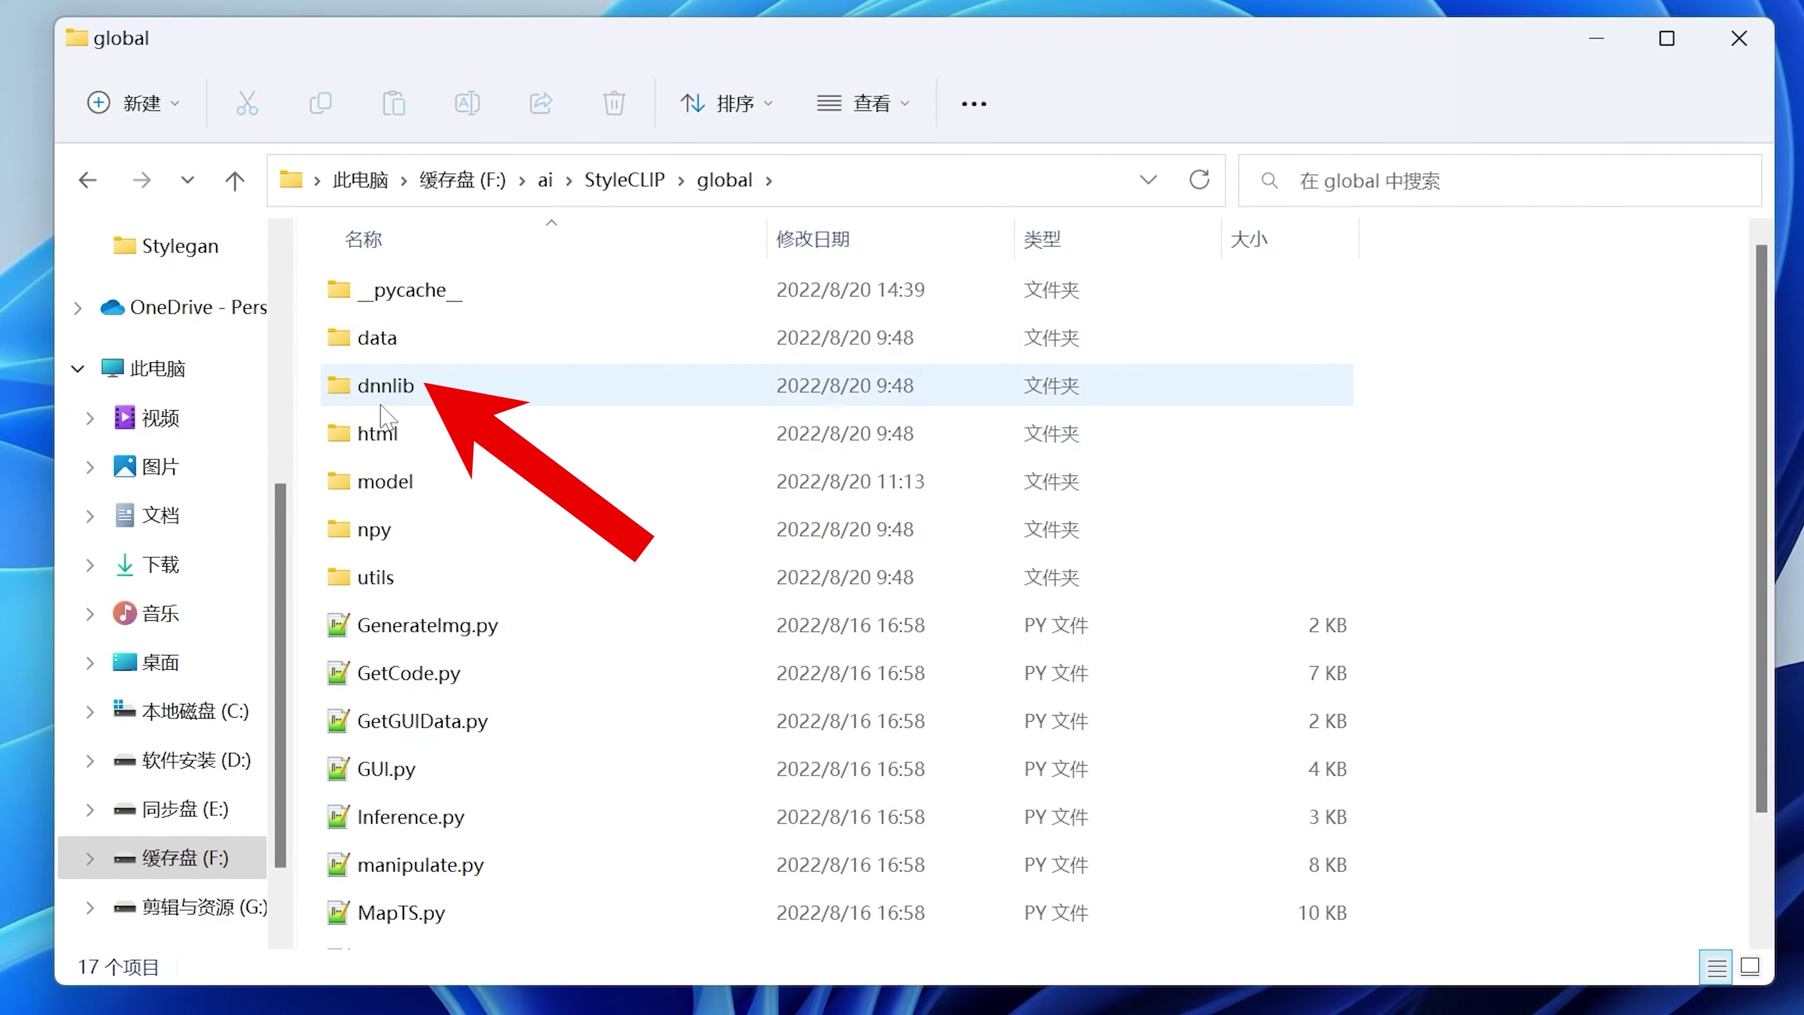
double_click(382, 402)
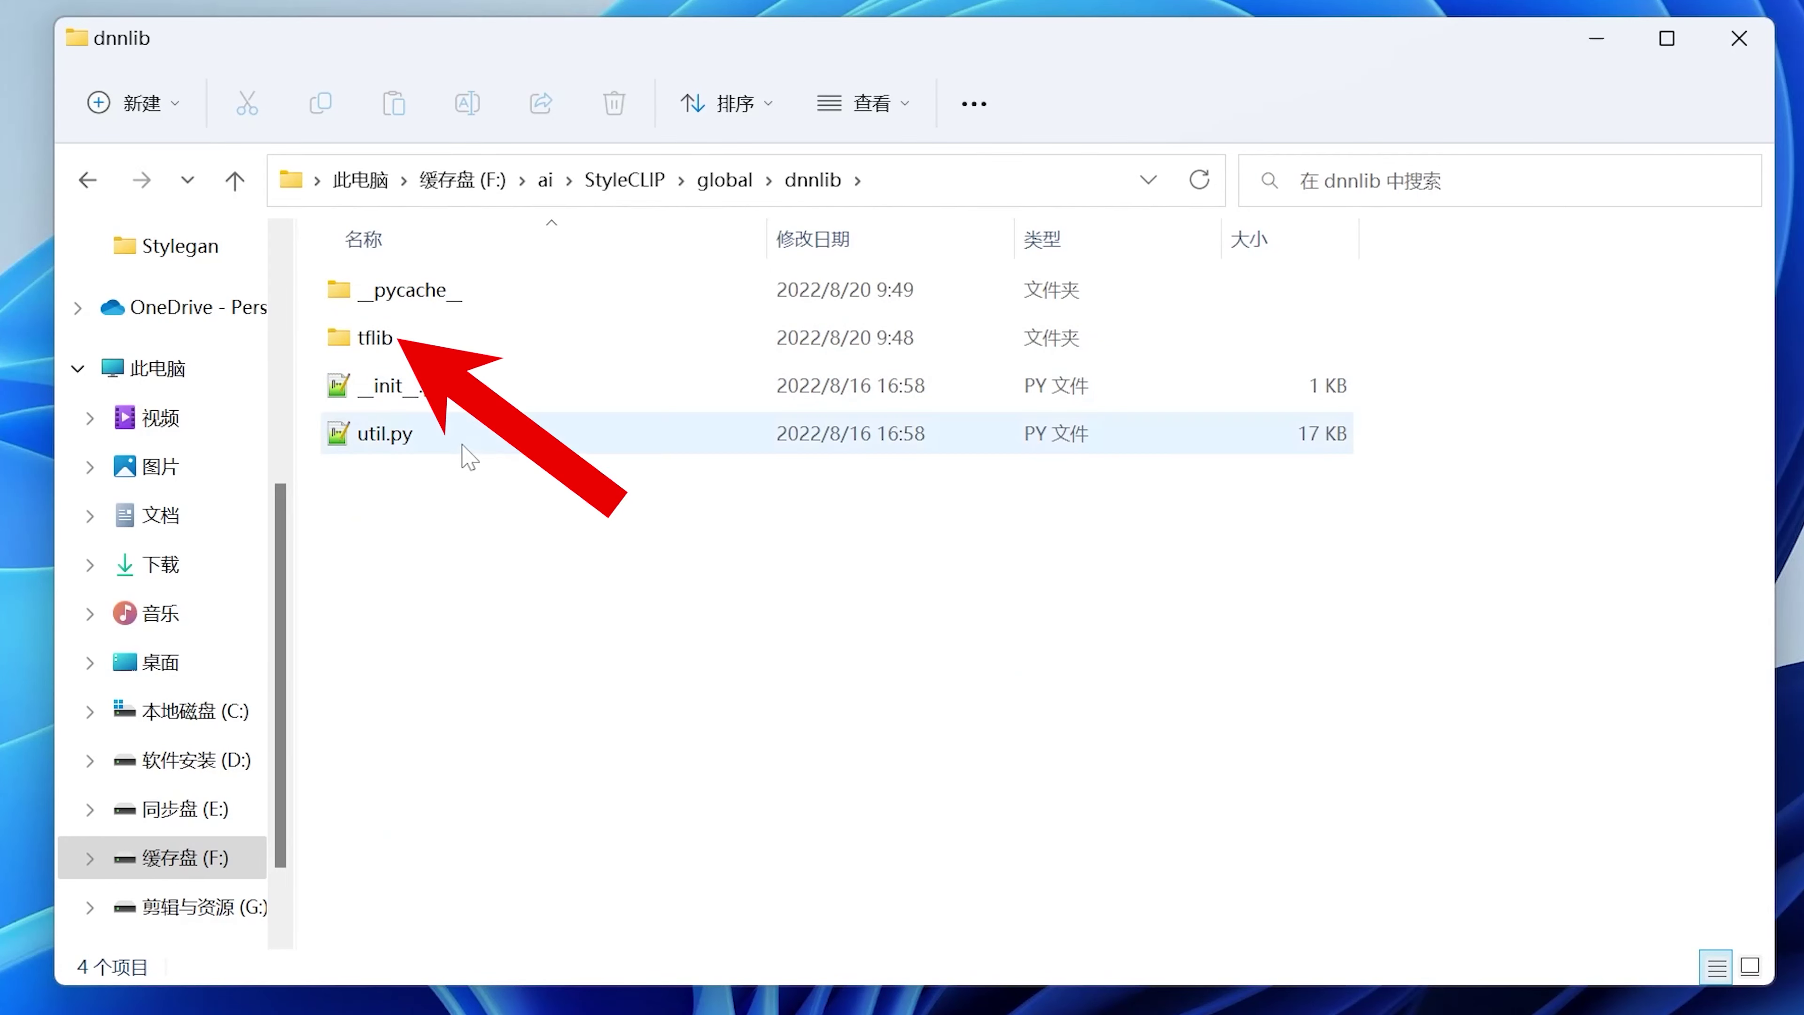
key("Down")
key("Down")
key("Return")
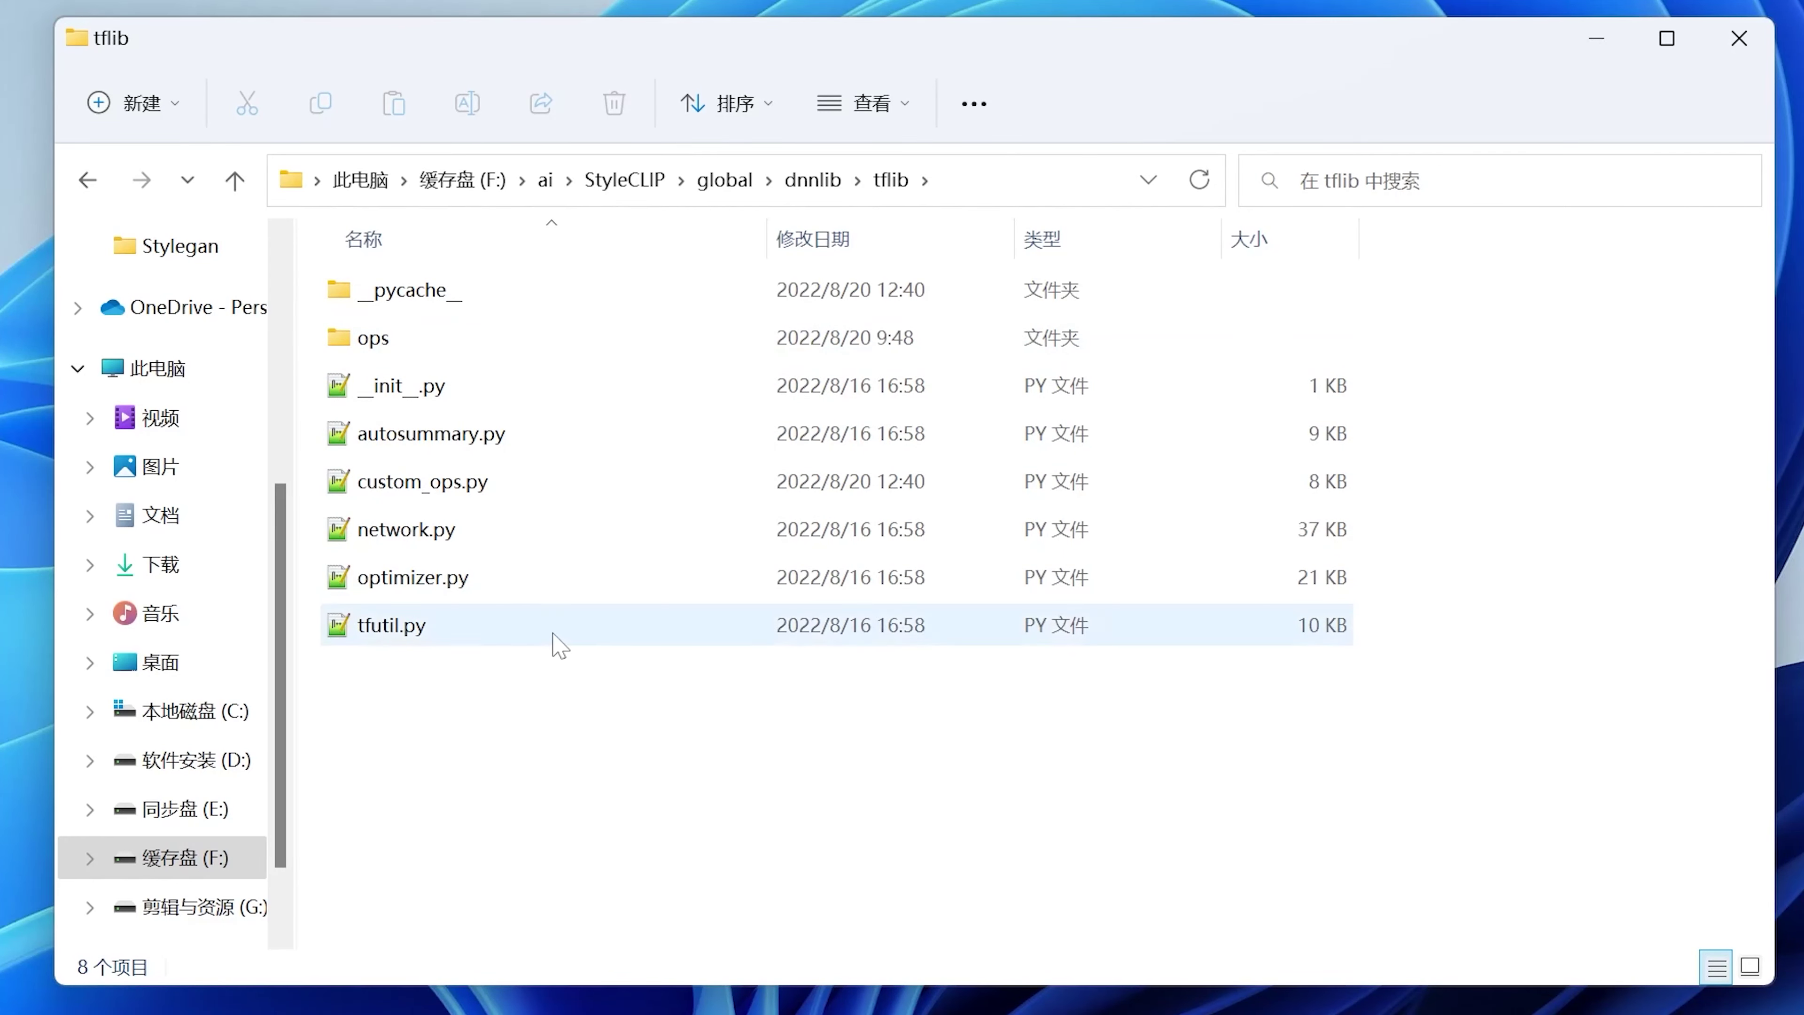
left_click(414, 489)
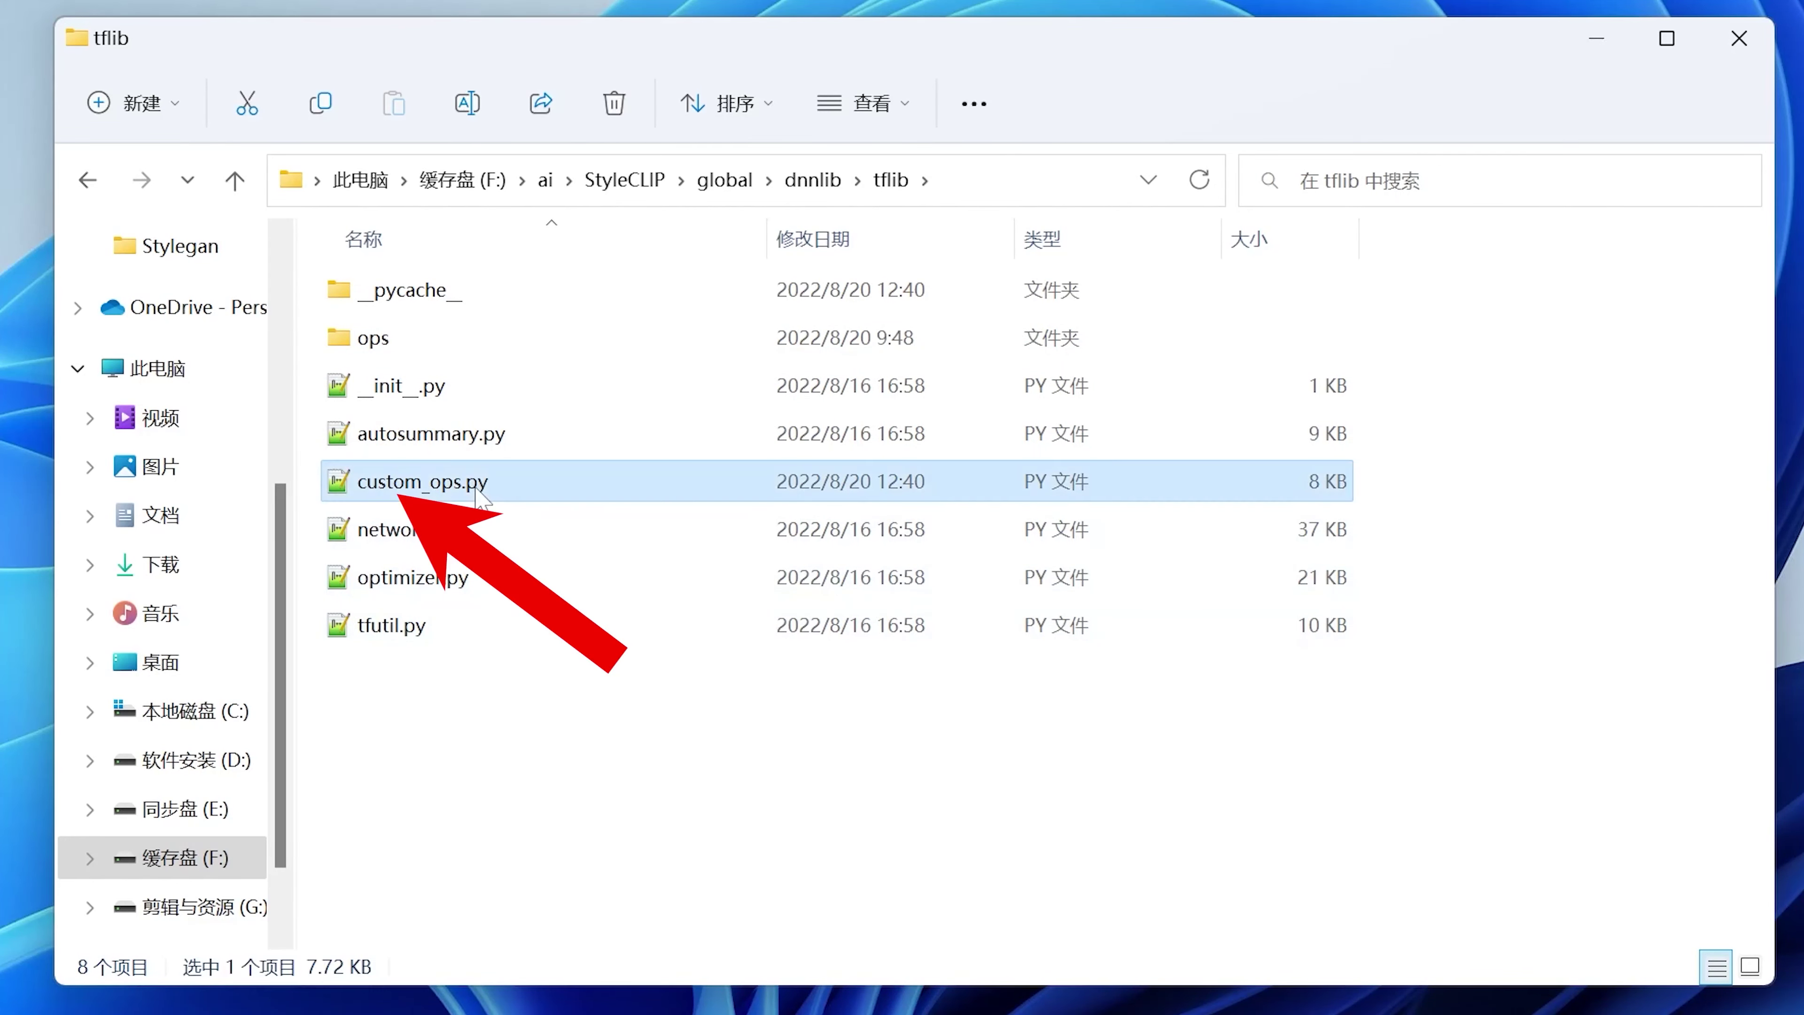
right_click(414, 489)
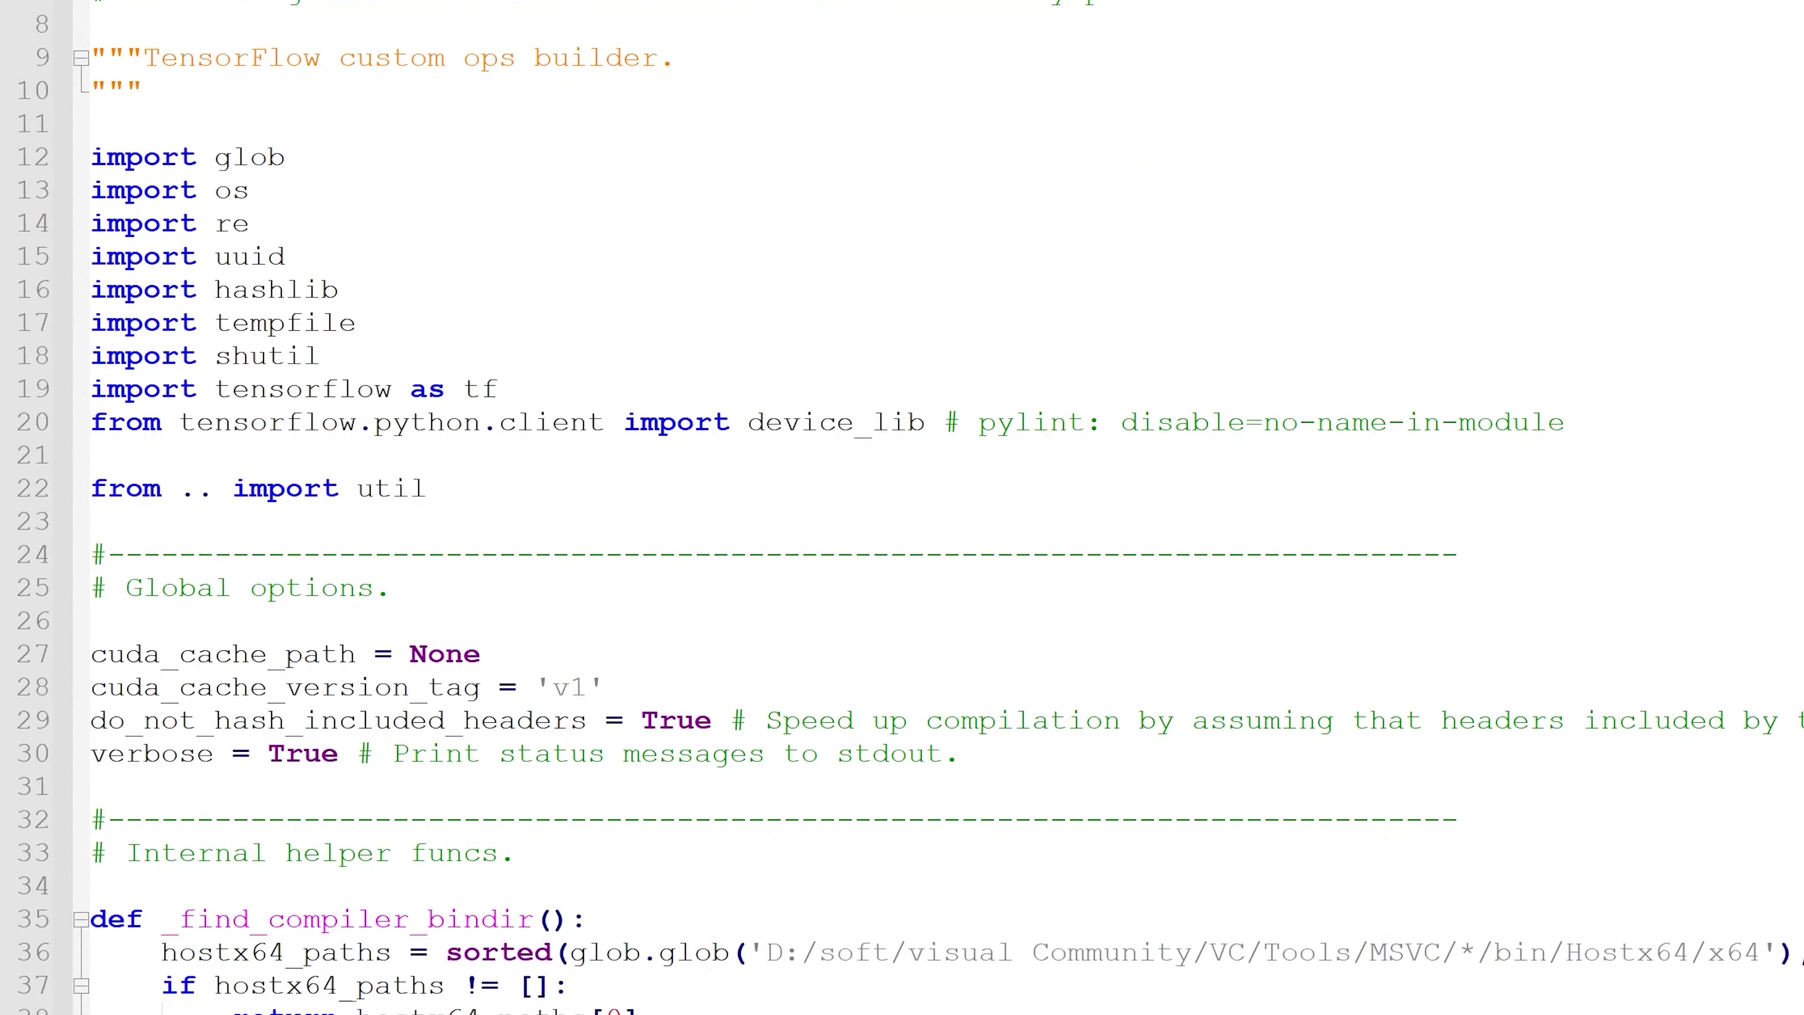
Examine the Visual Studio paths in the _find_compiler_bindir function of custom_ops.py, particularly the hostx64_paths lines.
scroll(902, 507, "down", 5)
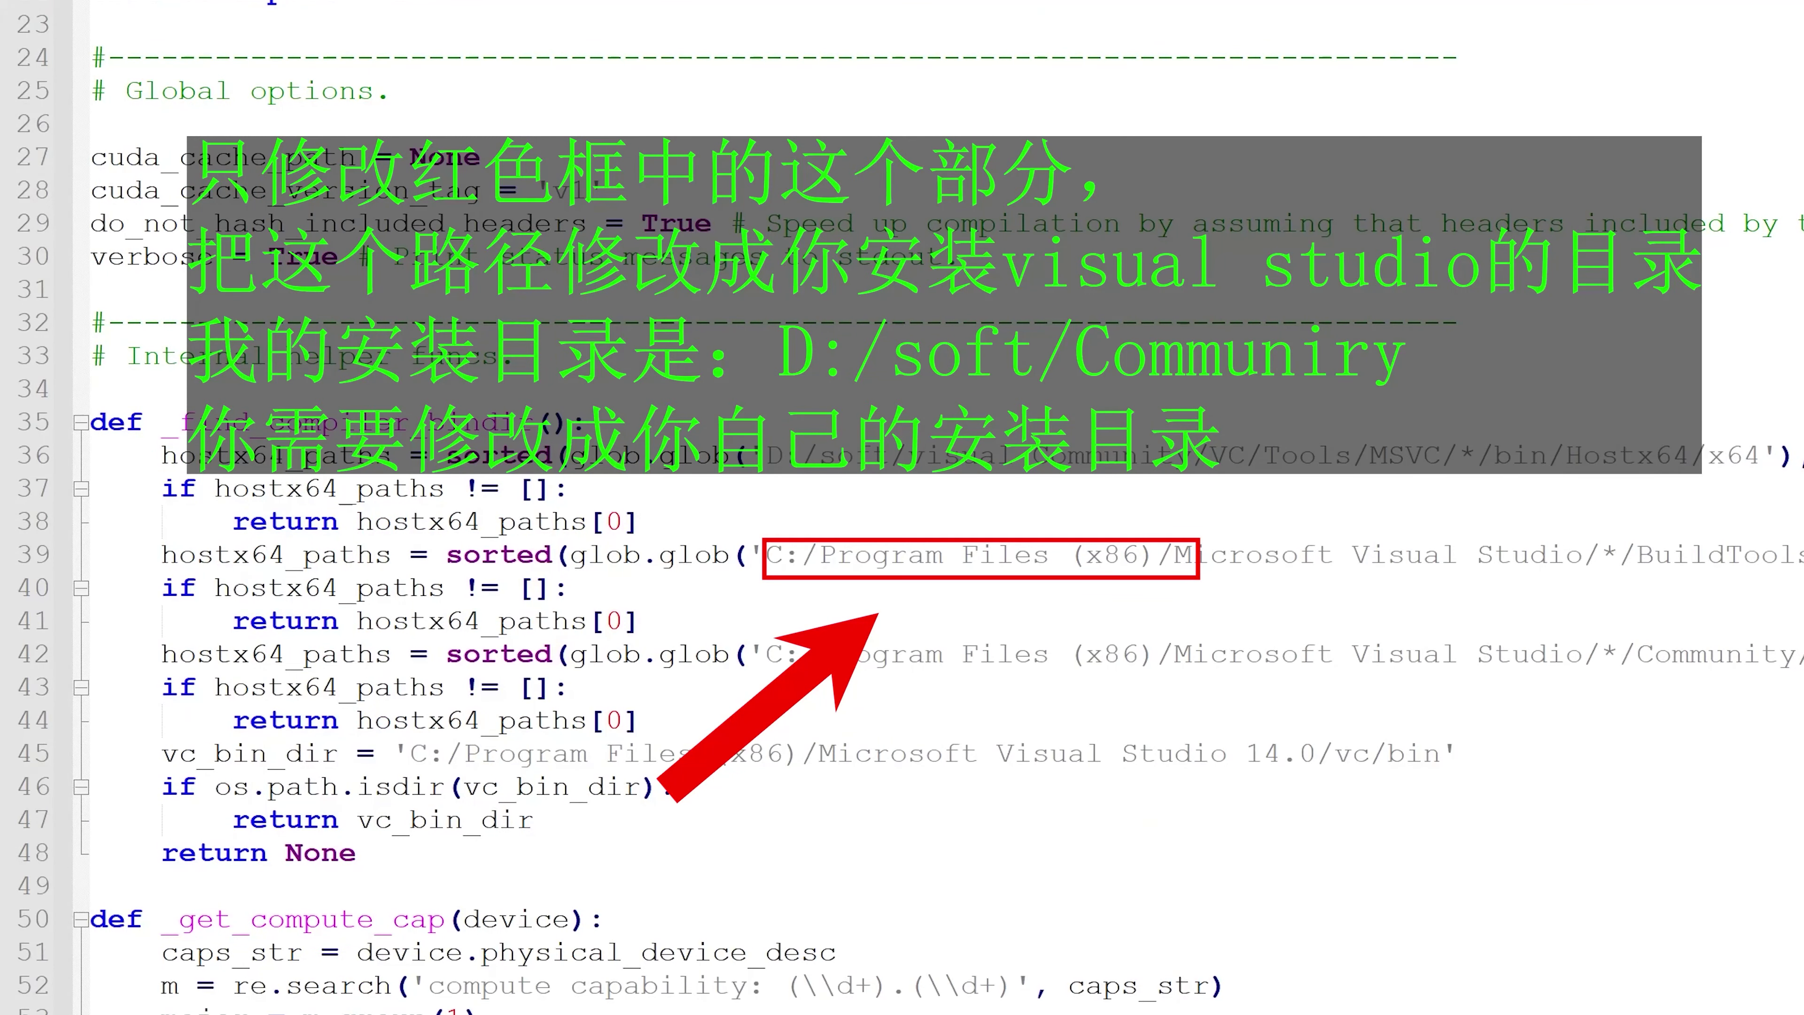
left_click(1066, 455)
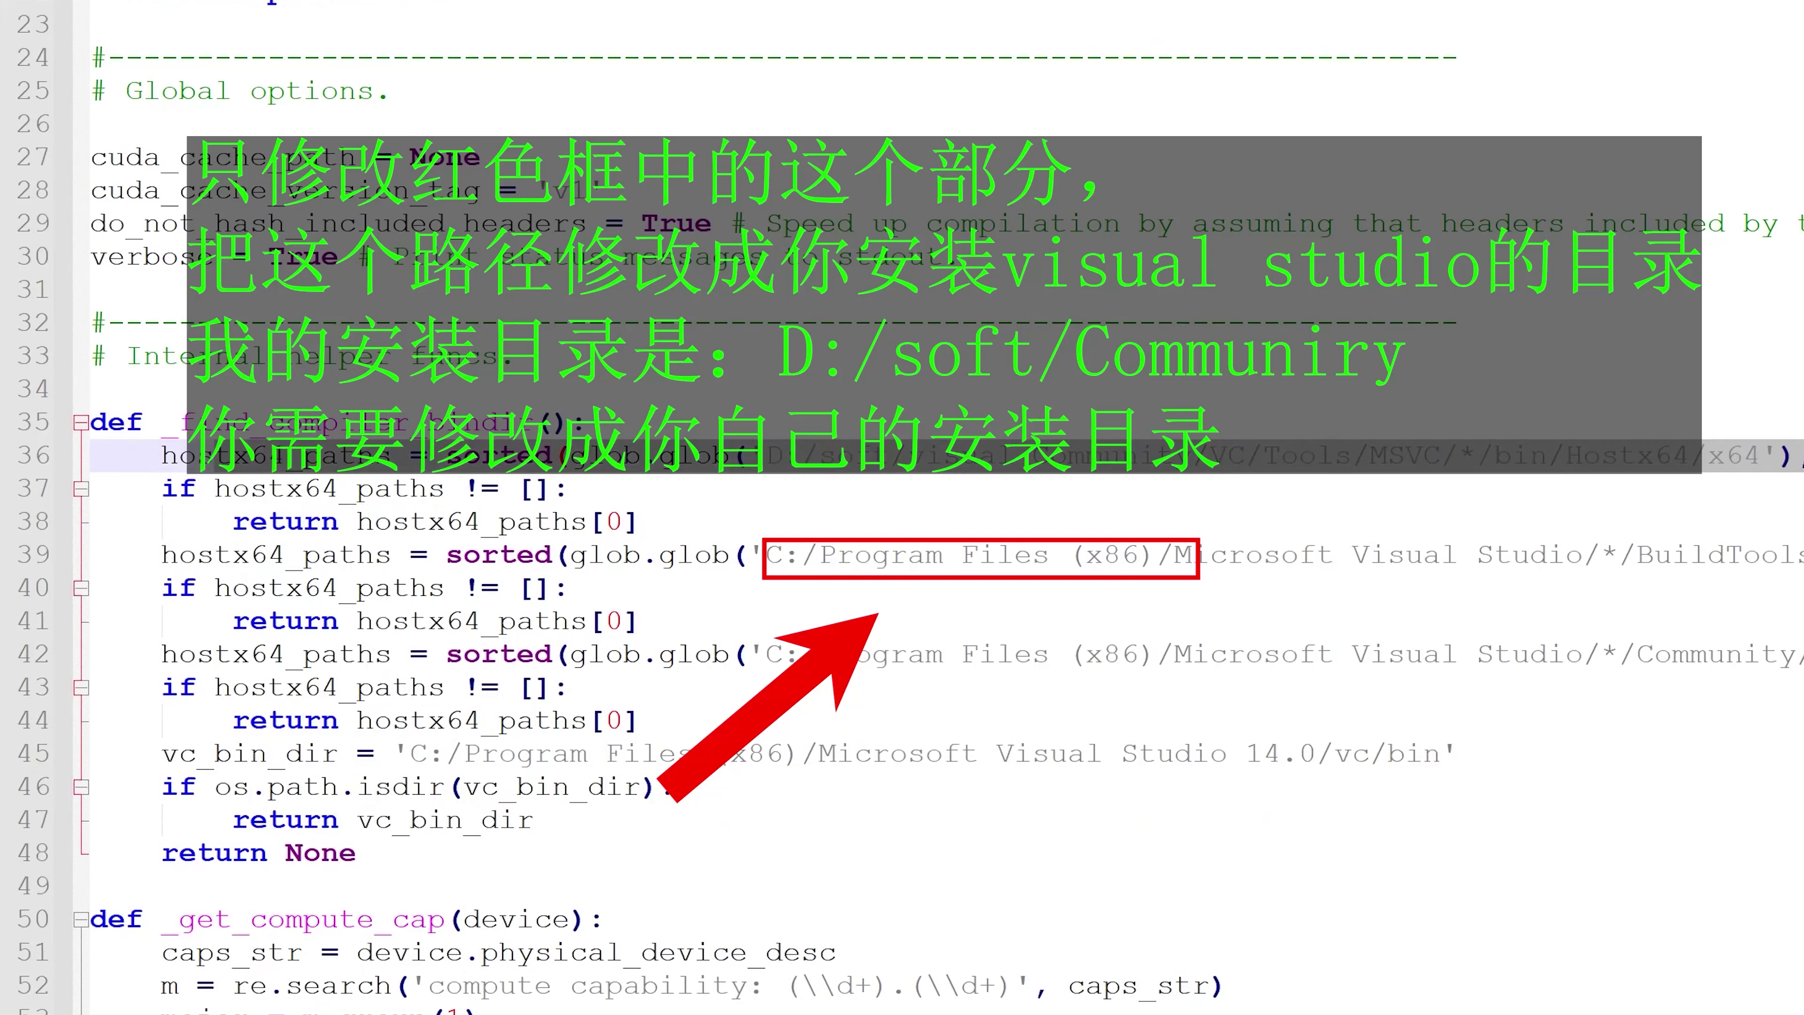
left_click(754, 555)
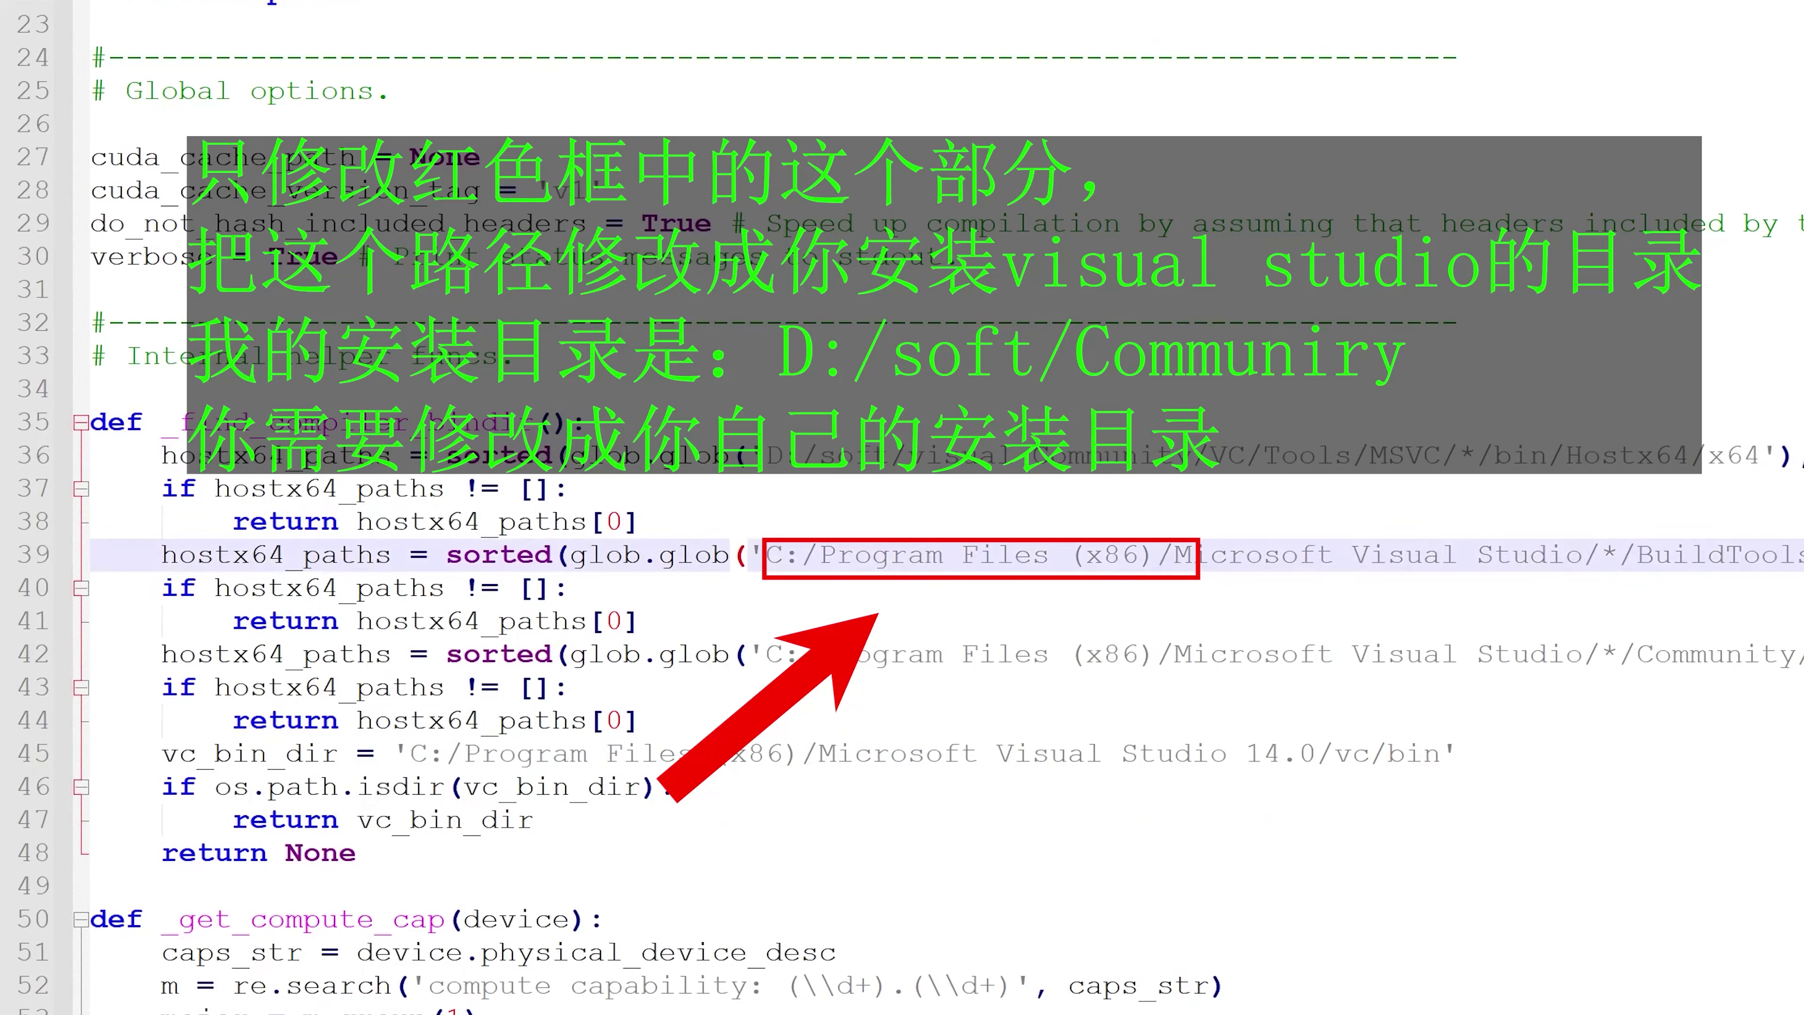
left_click(754, 454)
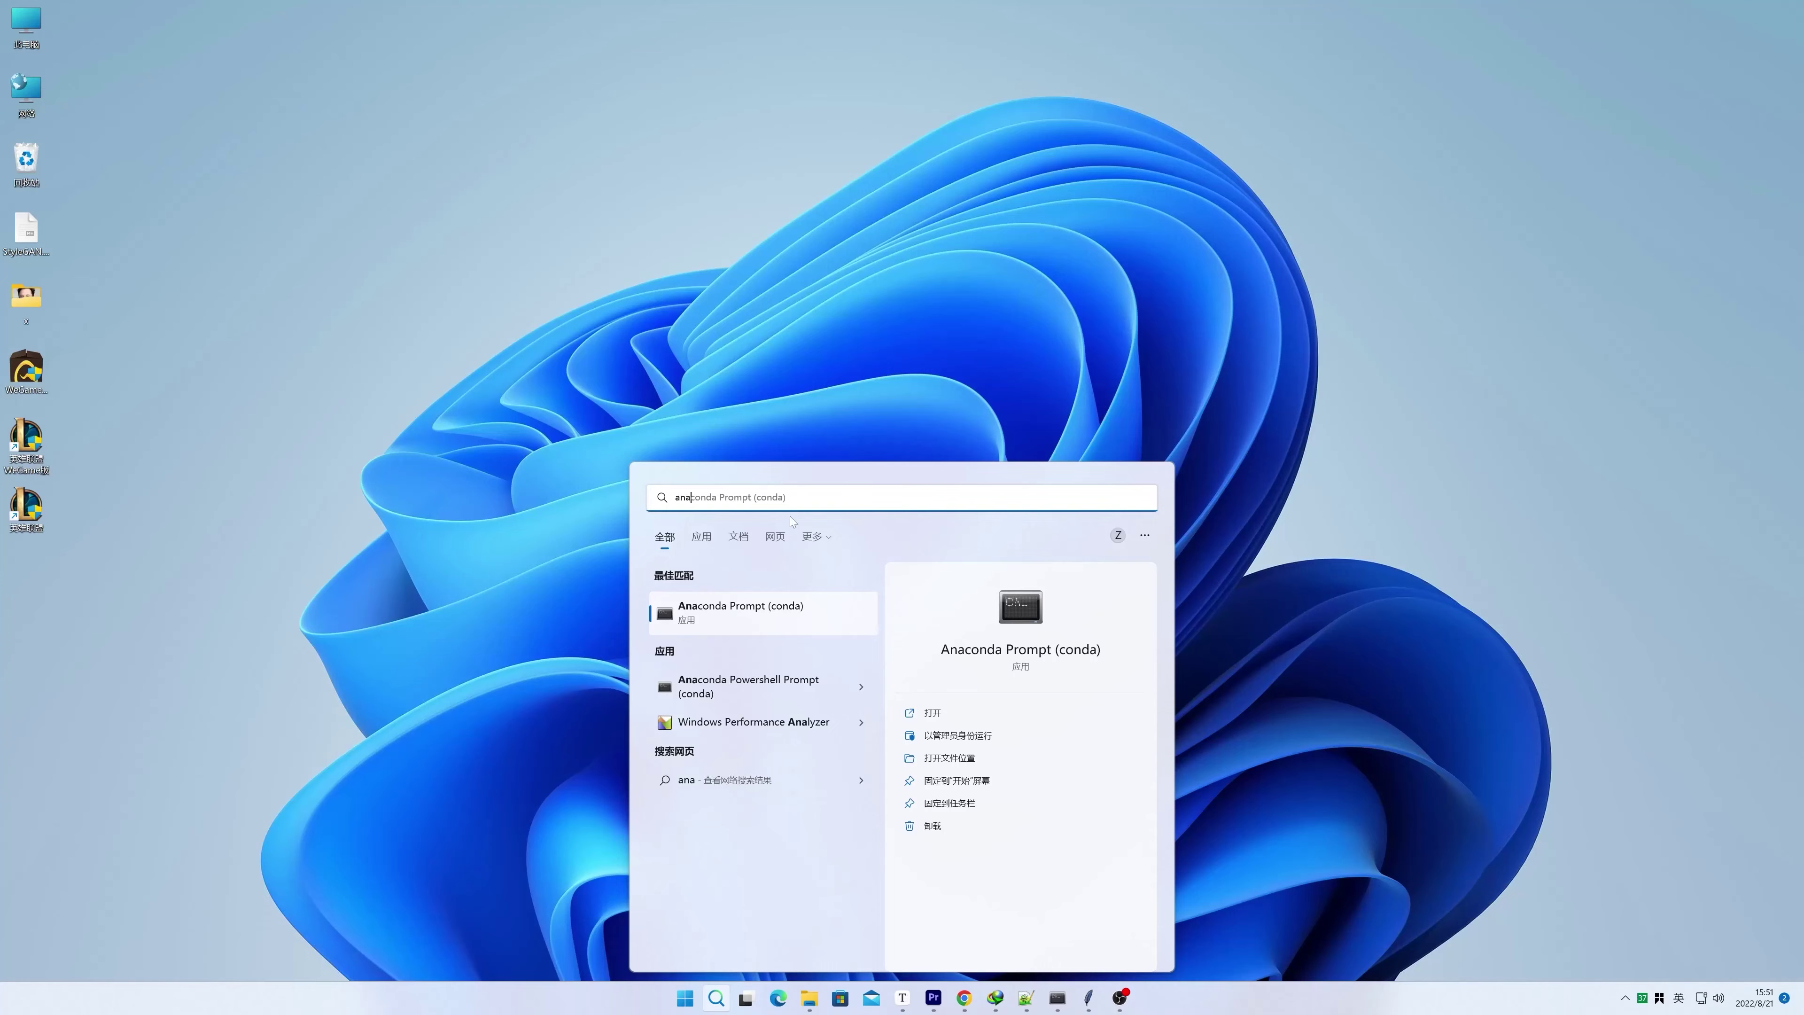
Launch Anaconda Prompt (conda) as administrator and activate the stylegan environment.
left_click(1039, 530)
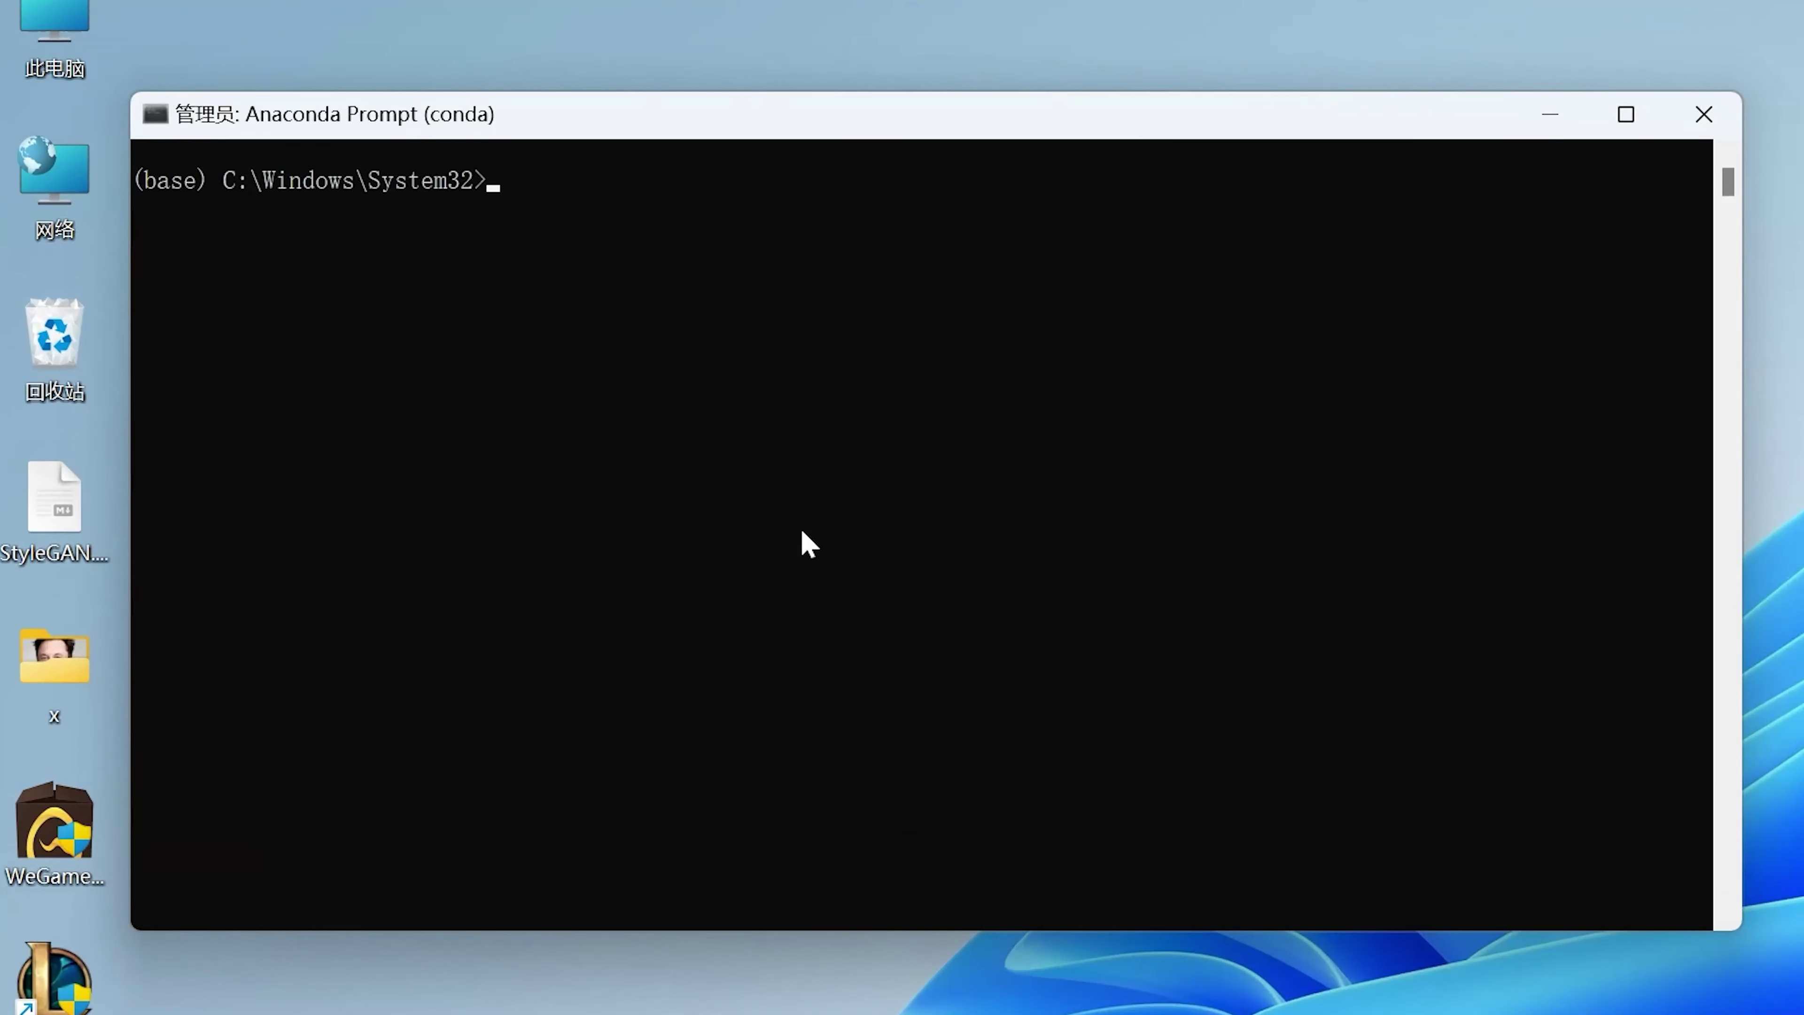
type("conda activate stylegan")
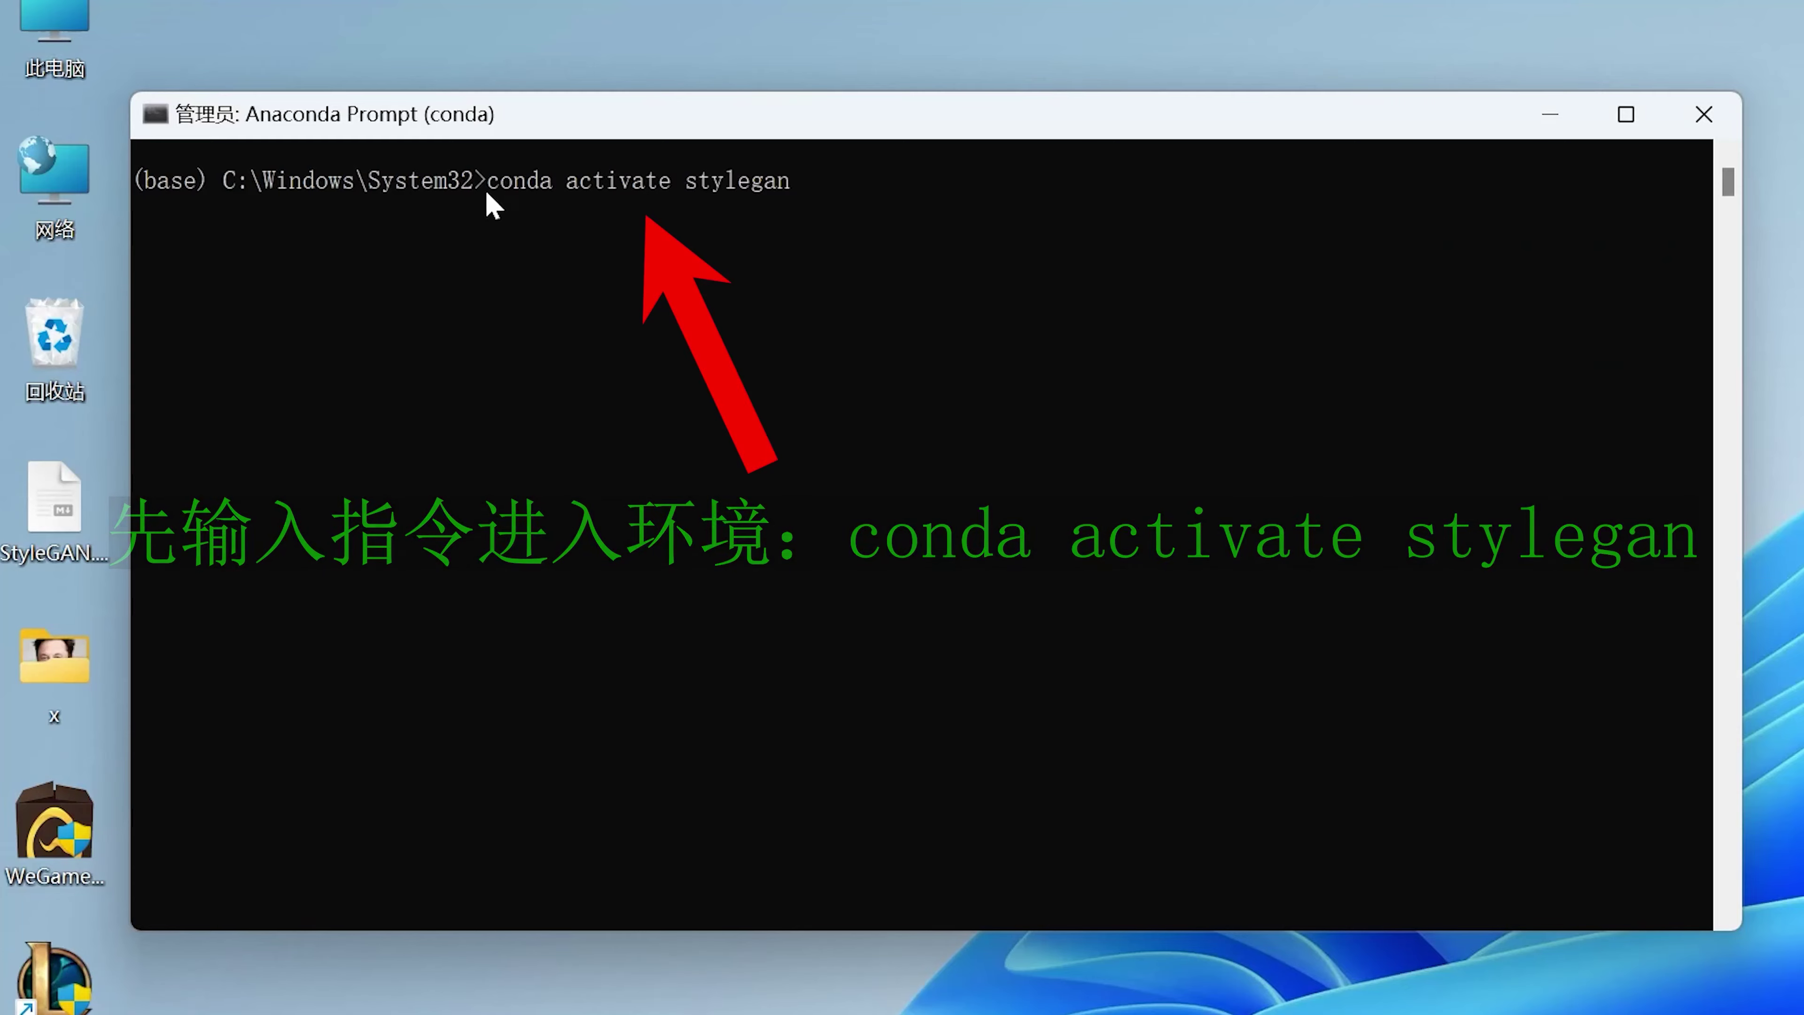
key("Return")
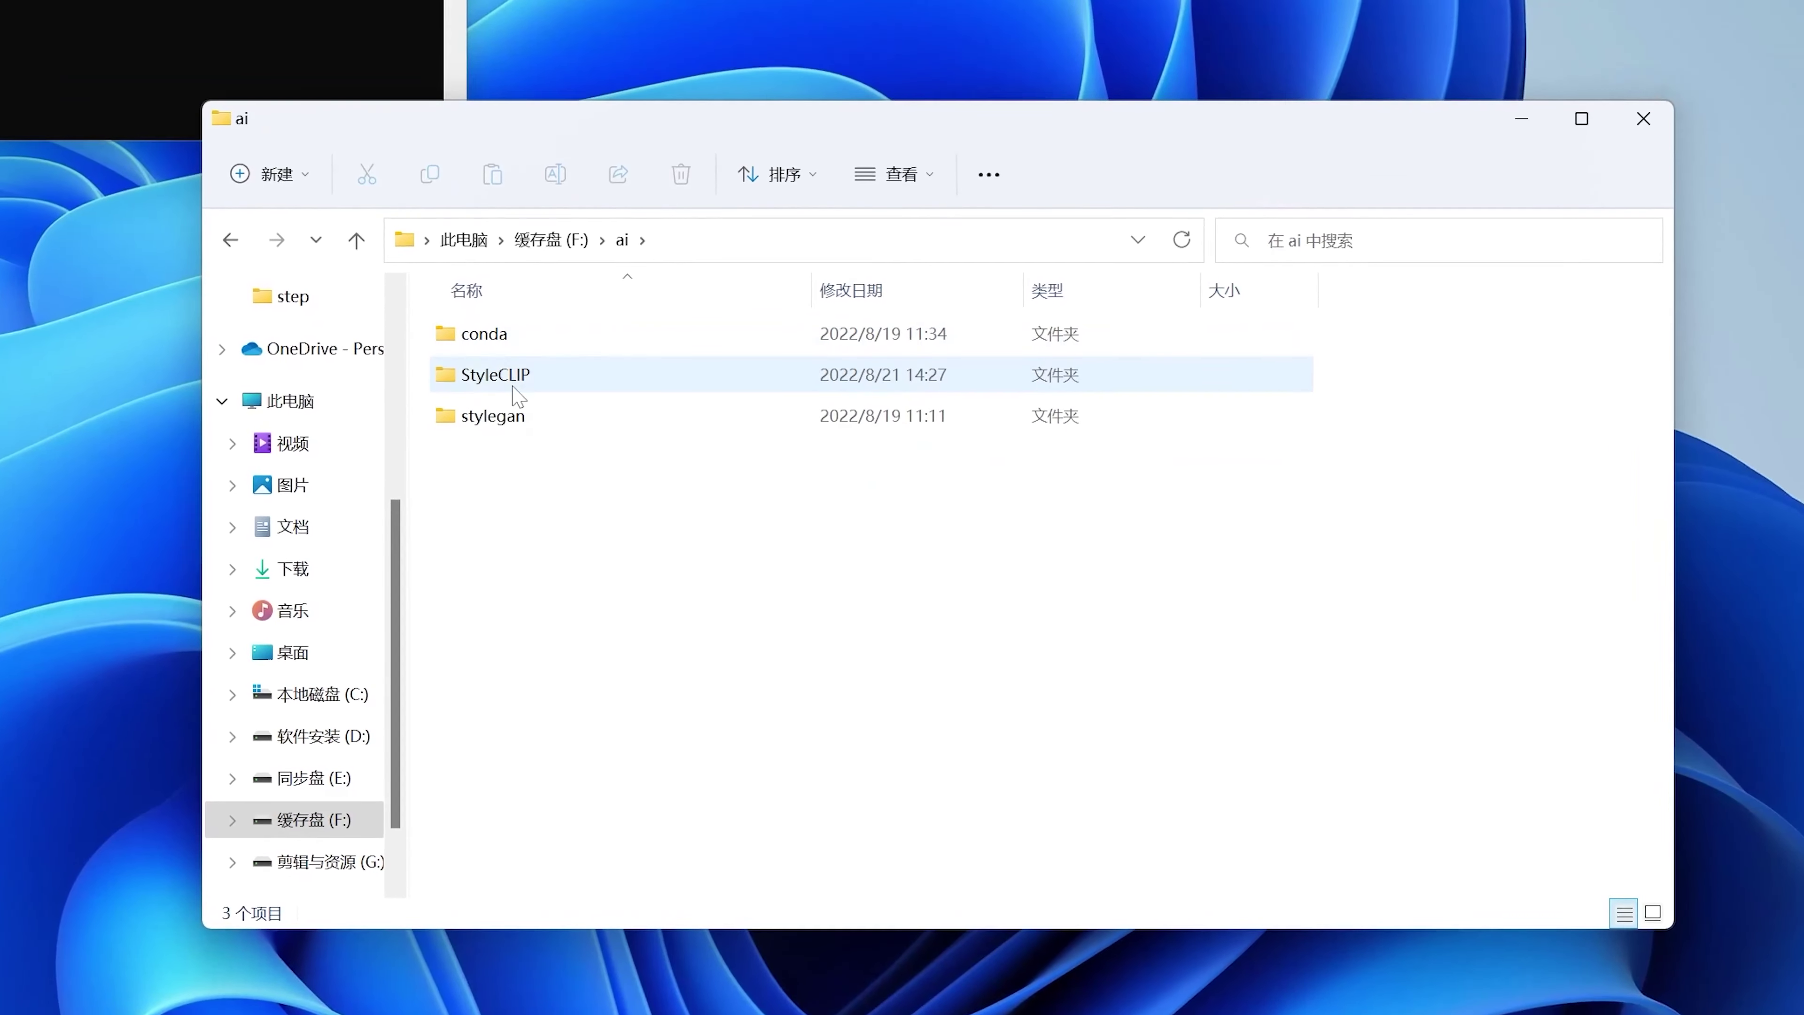
Open the folder ai\StyleCLIP\global in File Explorer and copy its path.
double_click(513, 375)
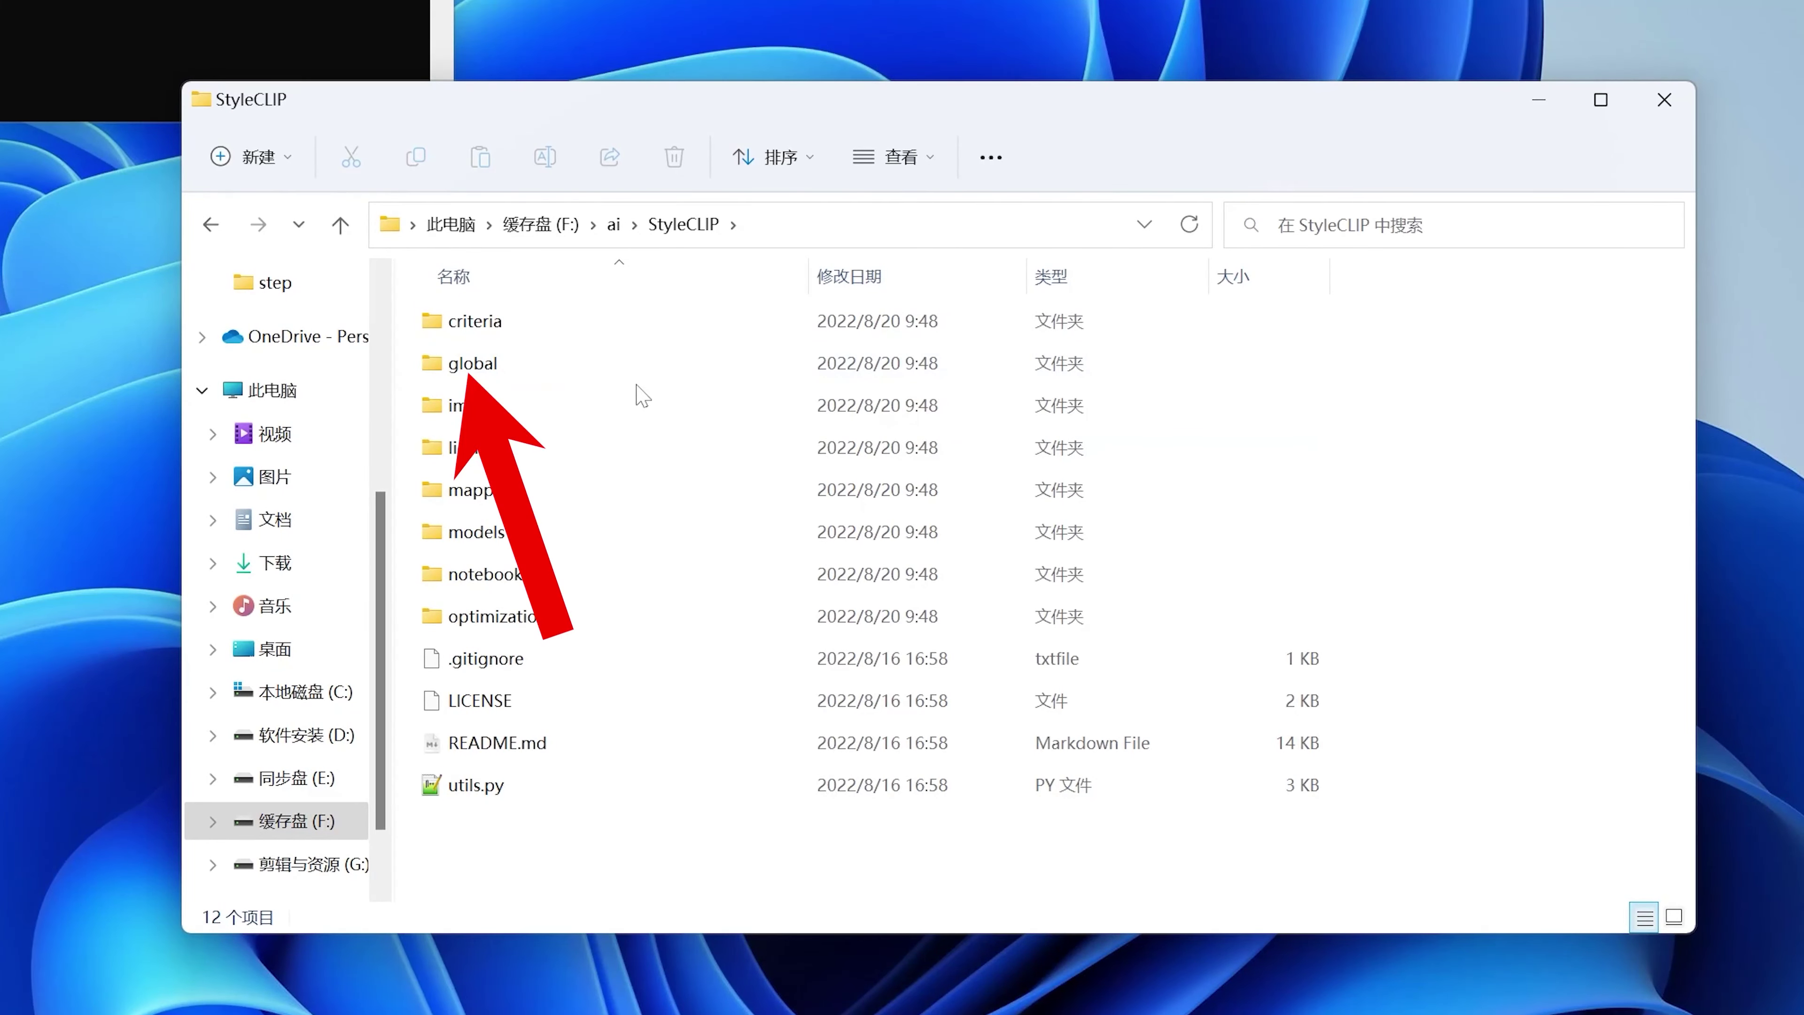
double_click(625, 363)
left_click(923, 224)
left_click(354, 43)
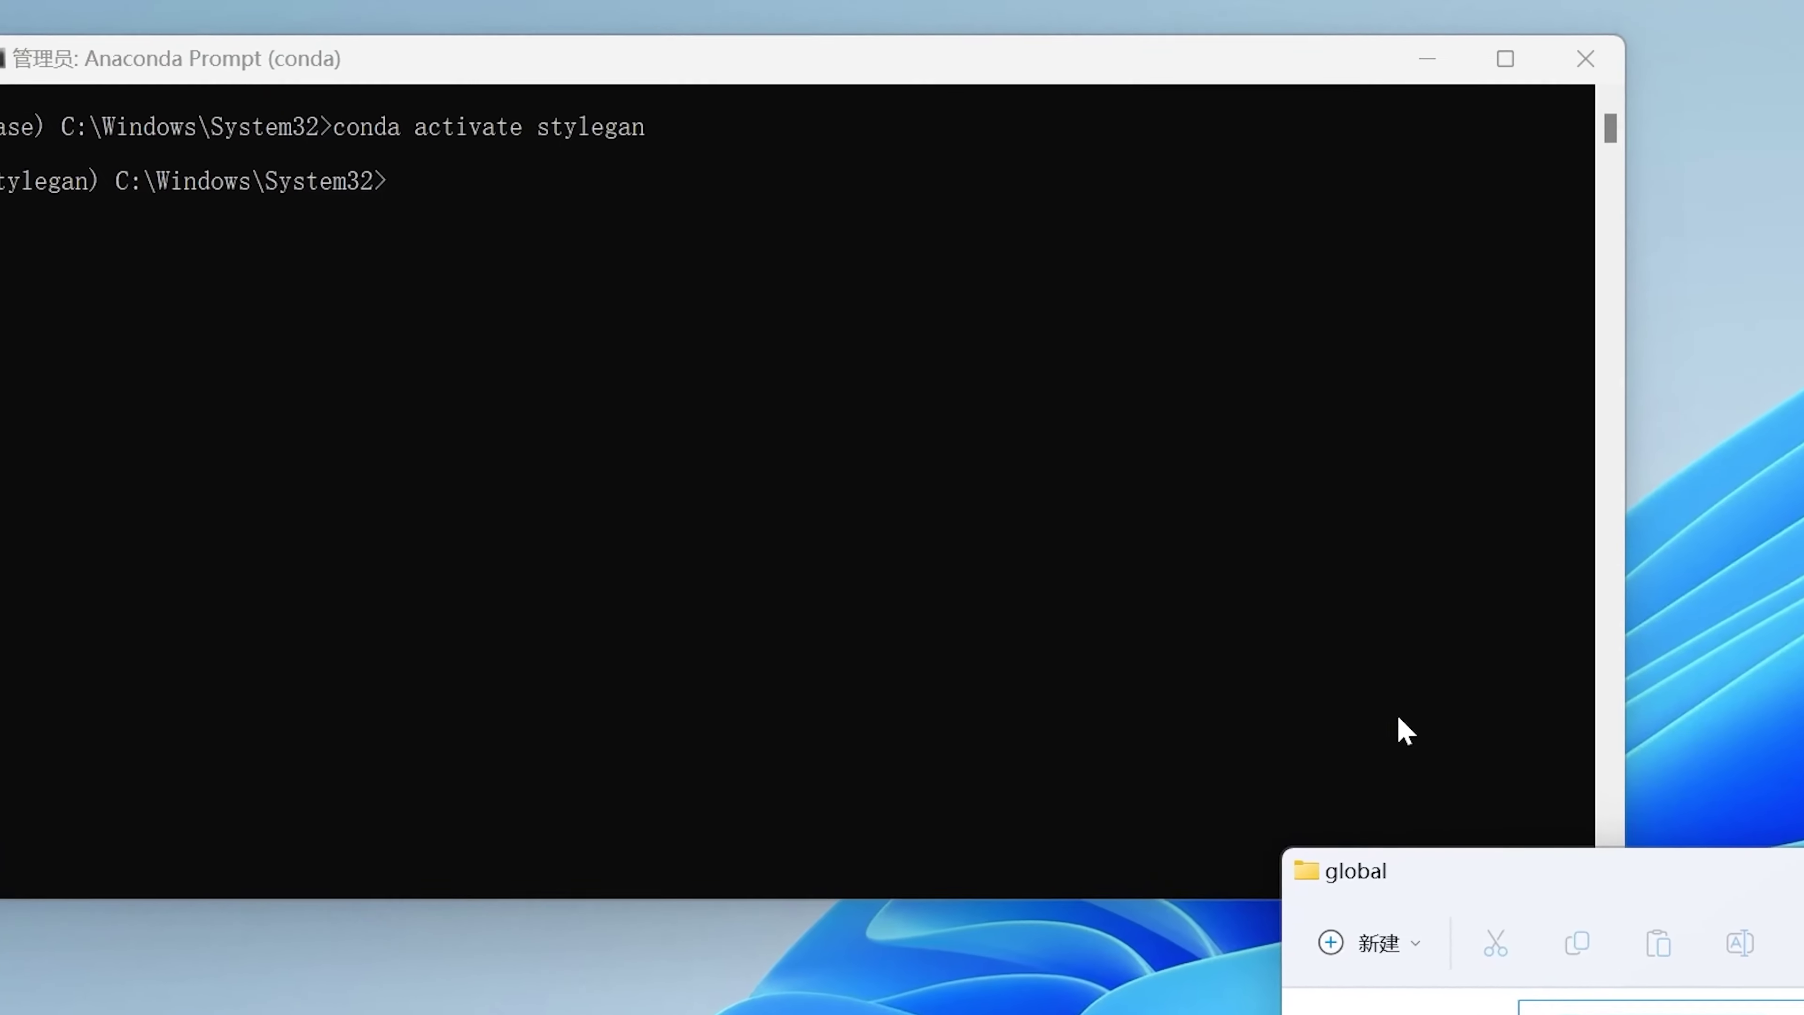
In Anaconda Prompt, change the directory to F:\ai\StyleCLIP\global and switch to the f: drive.
left_click(1108, 563)
type("c")
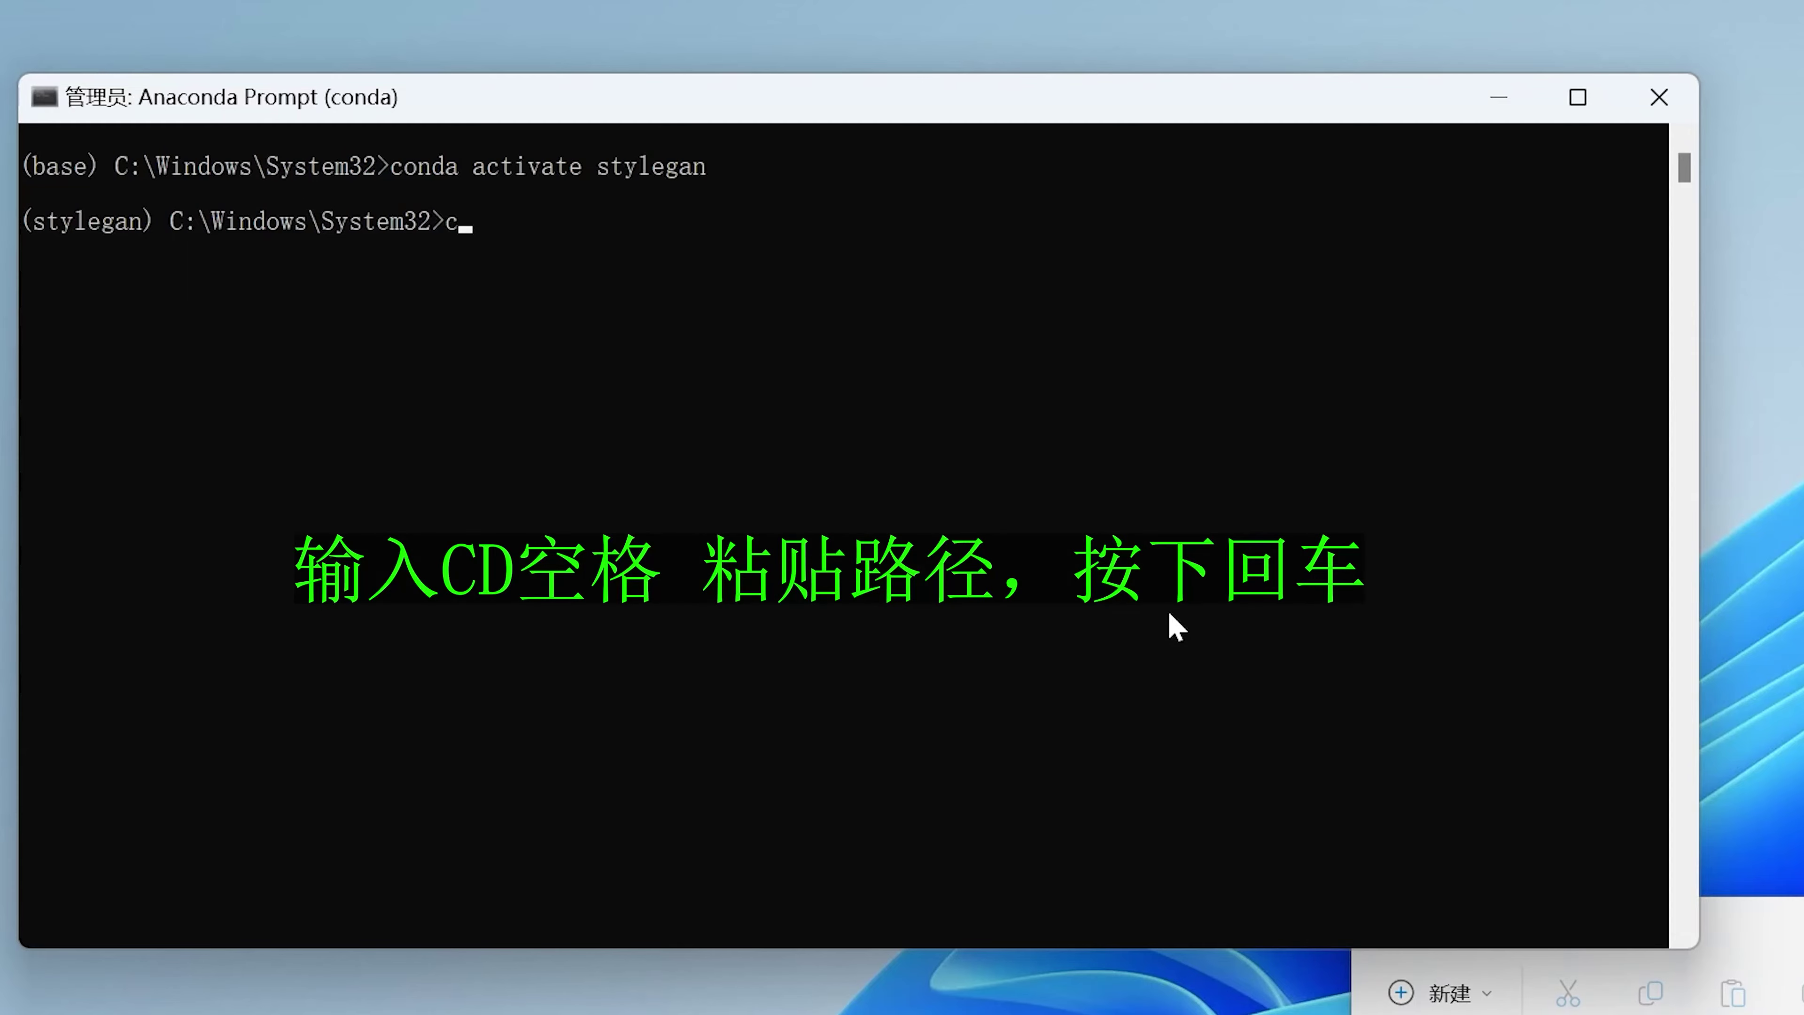
type("d")
type("F:\\ai\\StyleCLIP\\global")
key("Return")
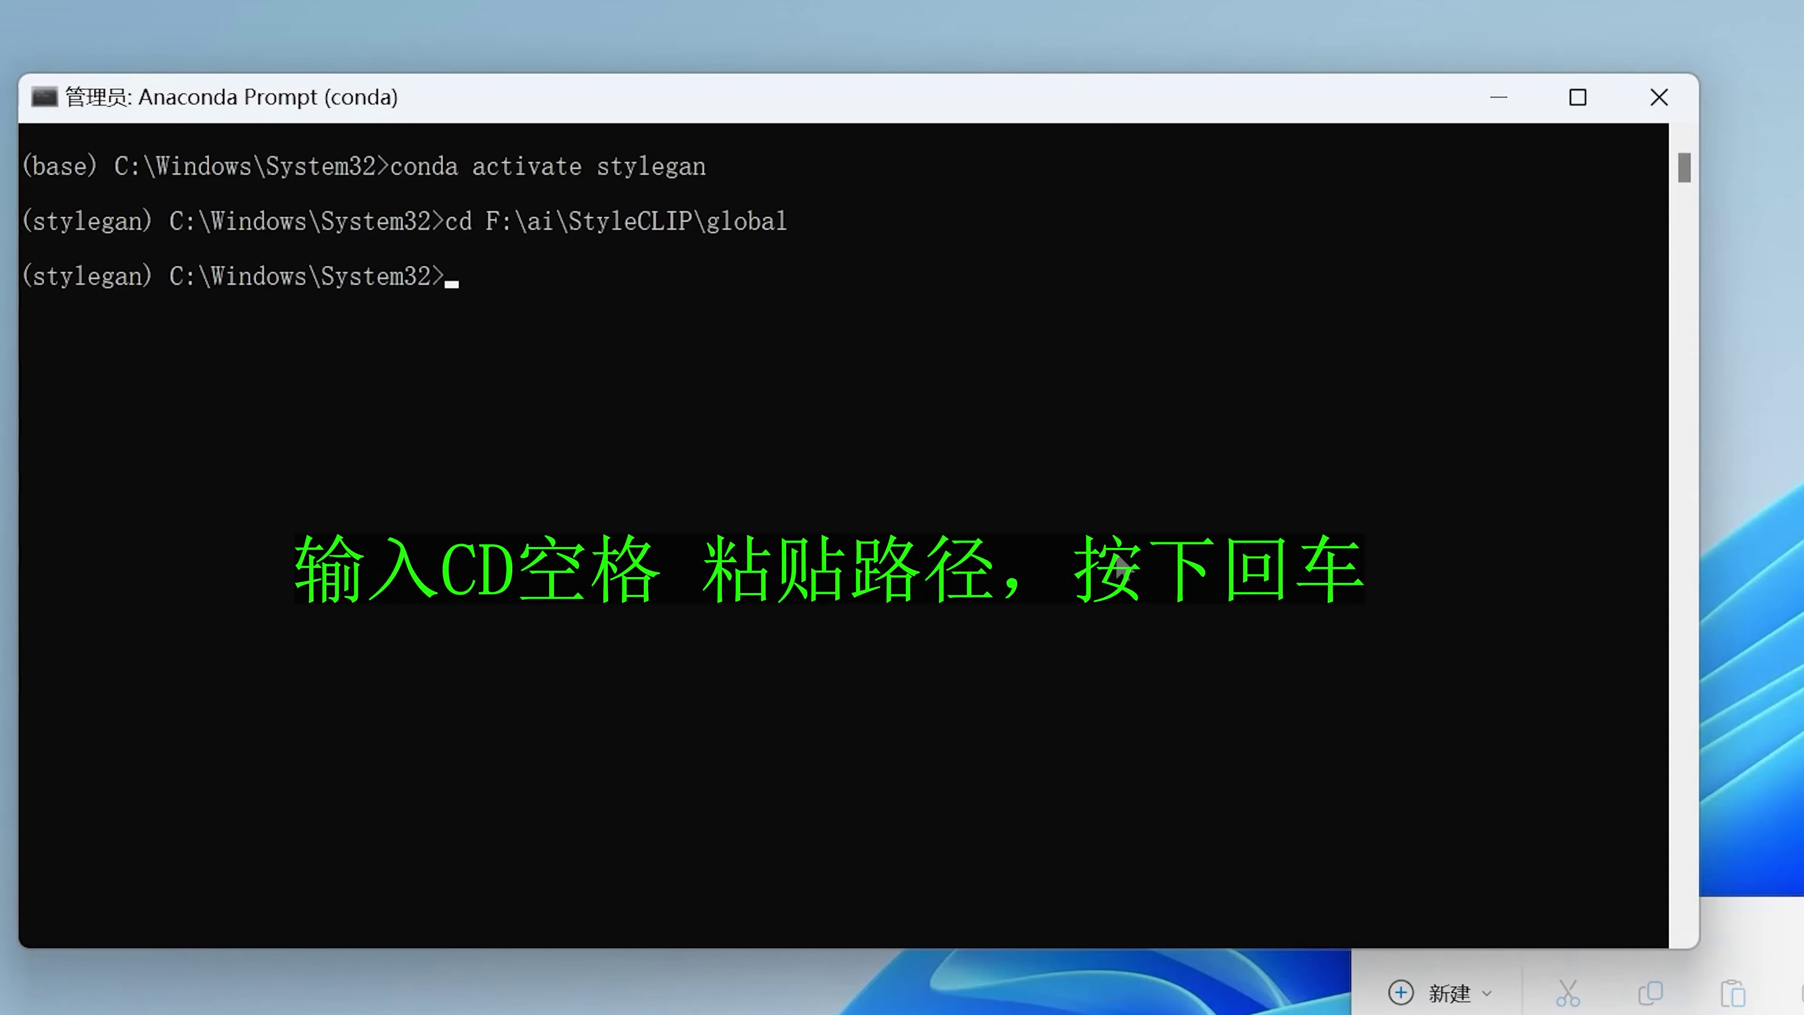
type("f:")
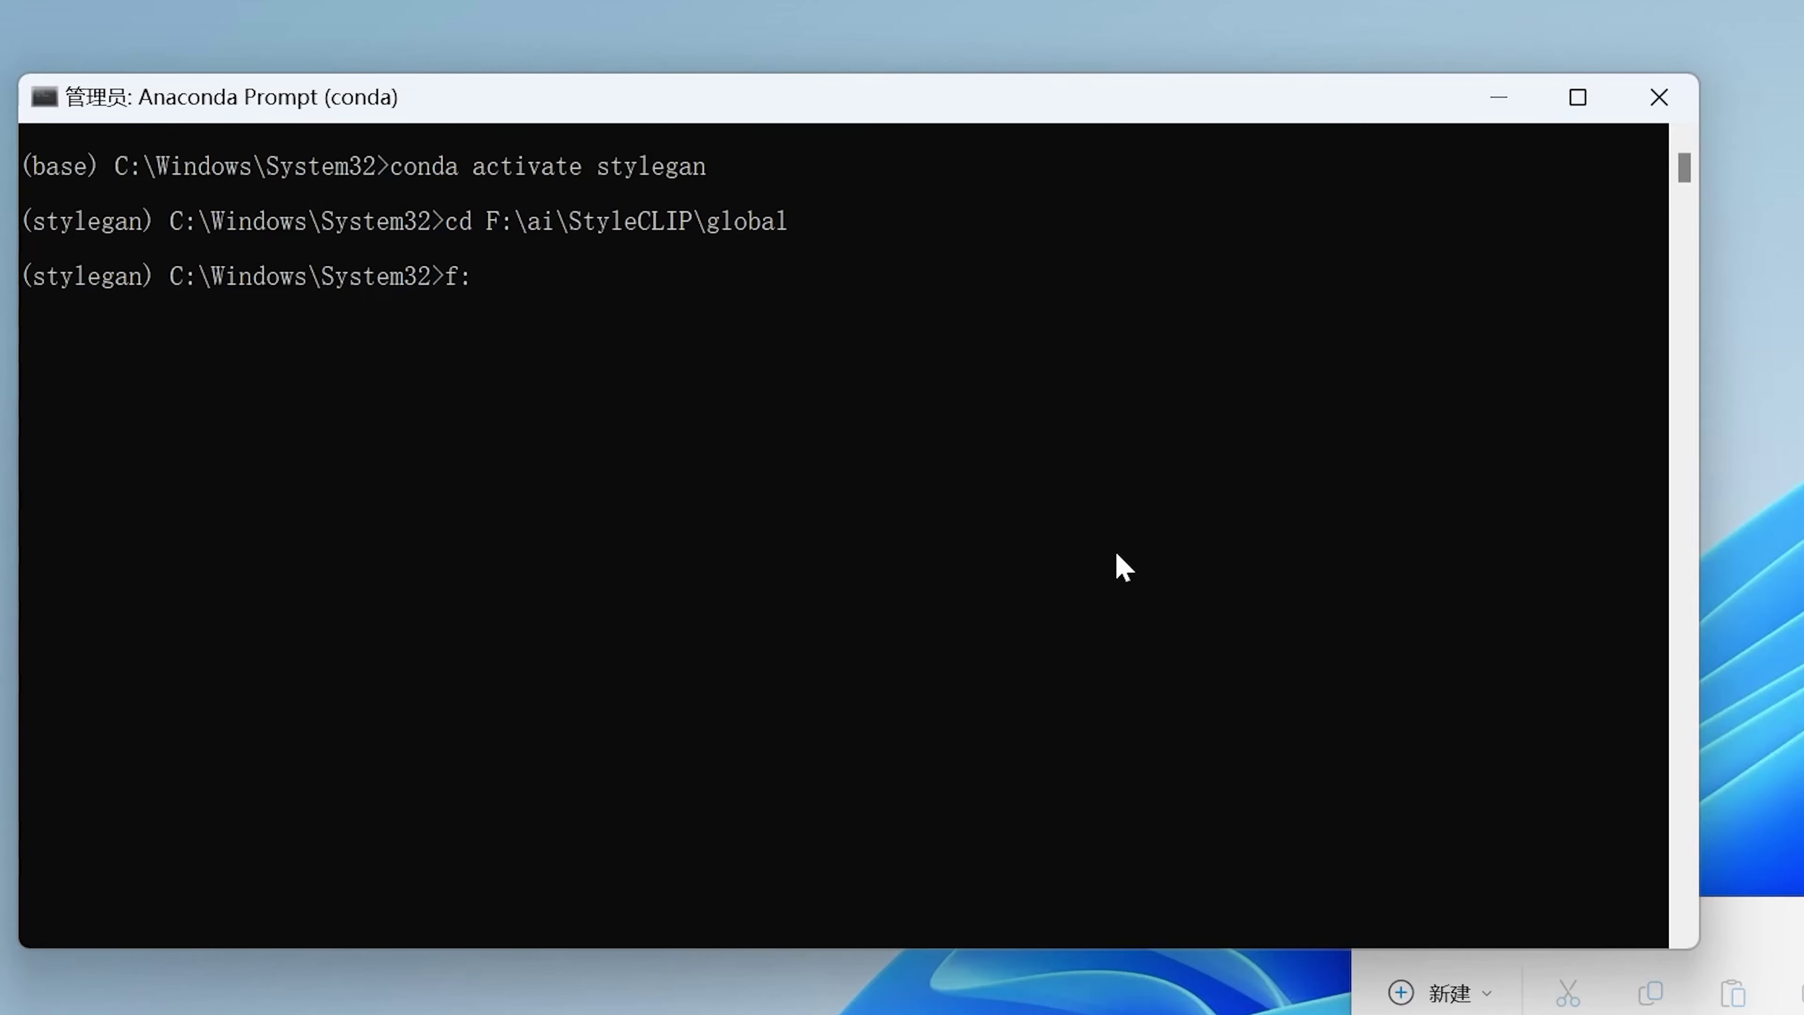
key("Return")
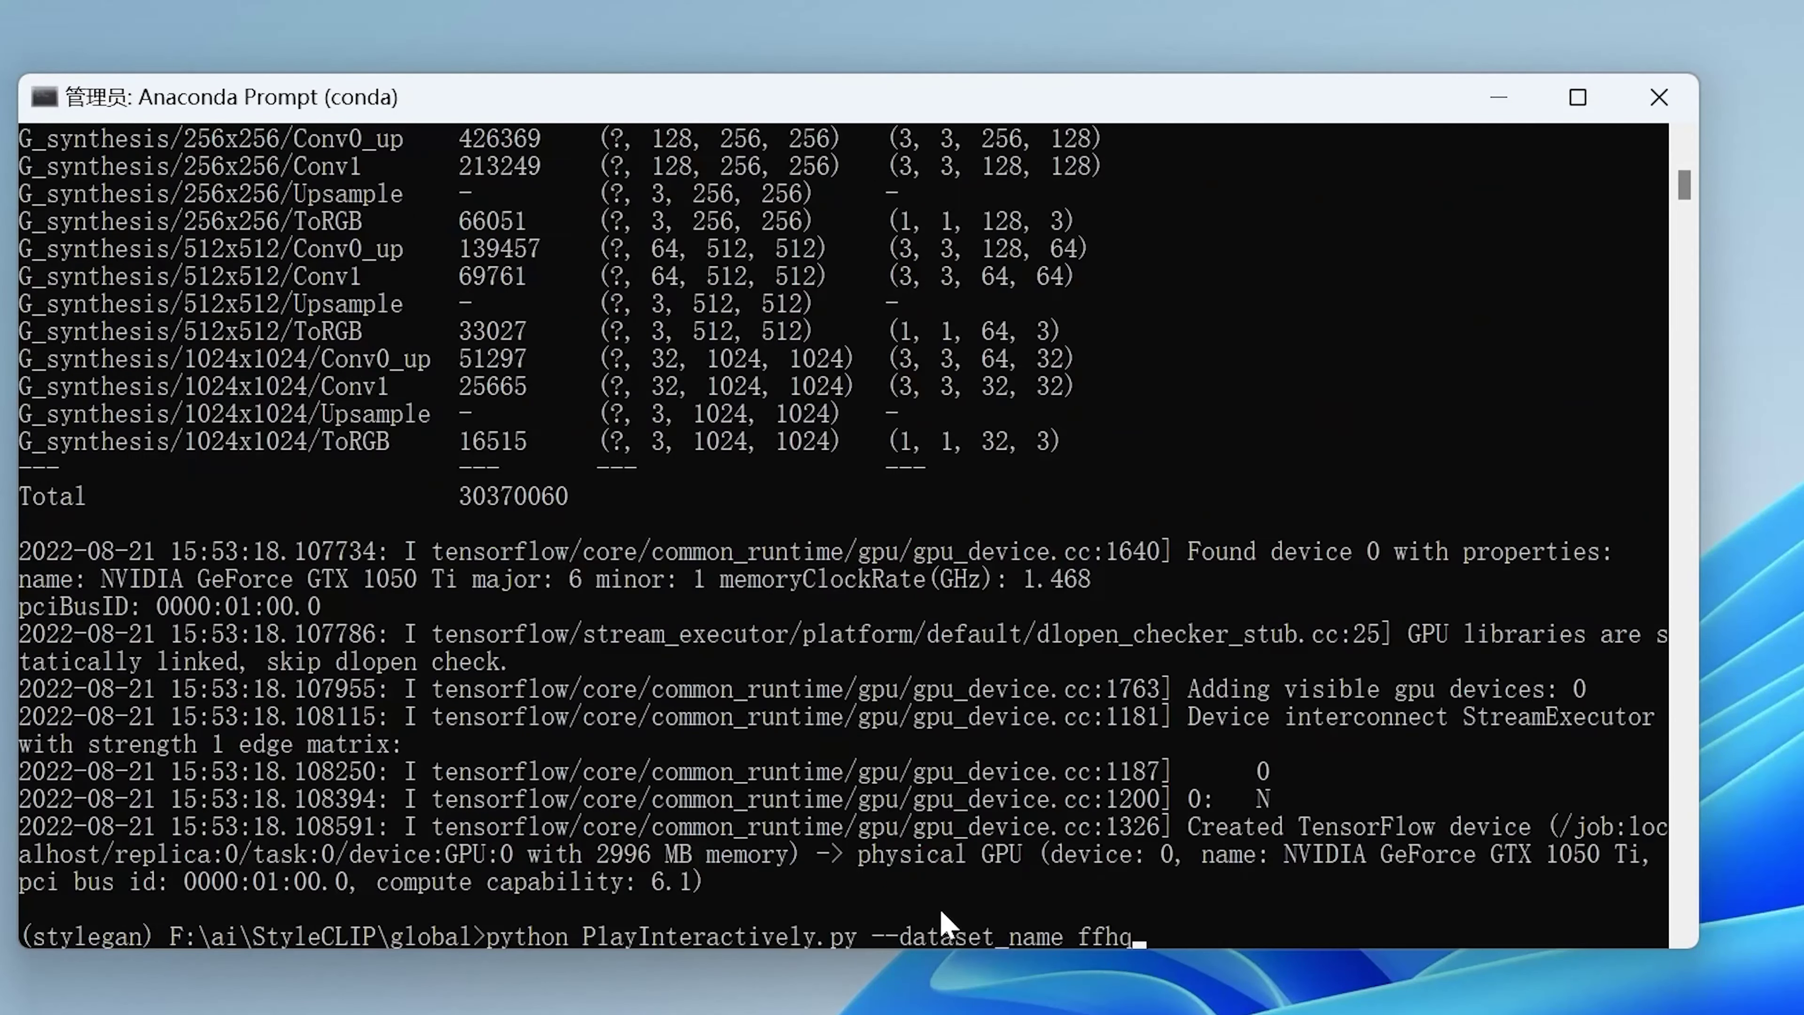
Run python PlayInteractively.py --dataset_name ffhq and maximise the StyleCLIP window it opens.
key("Return")
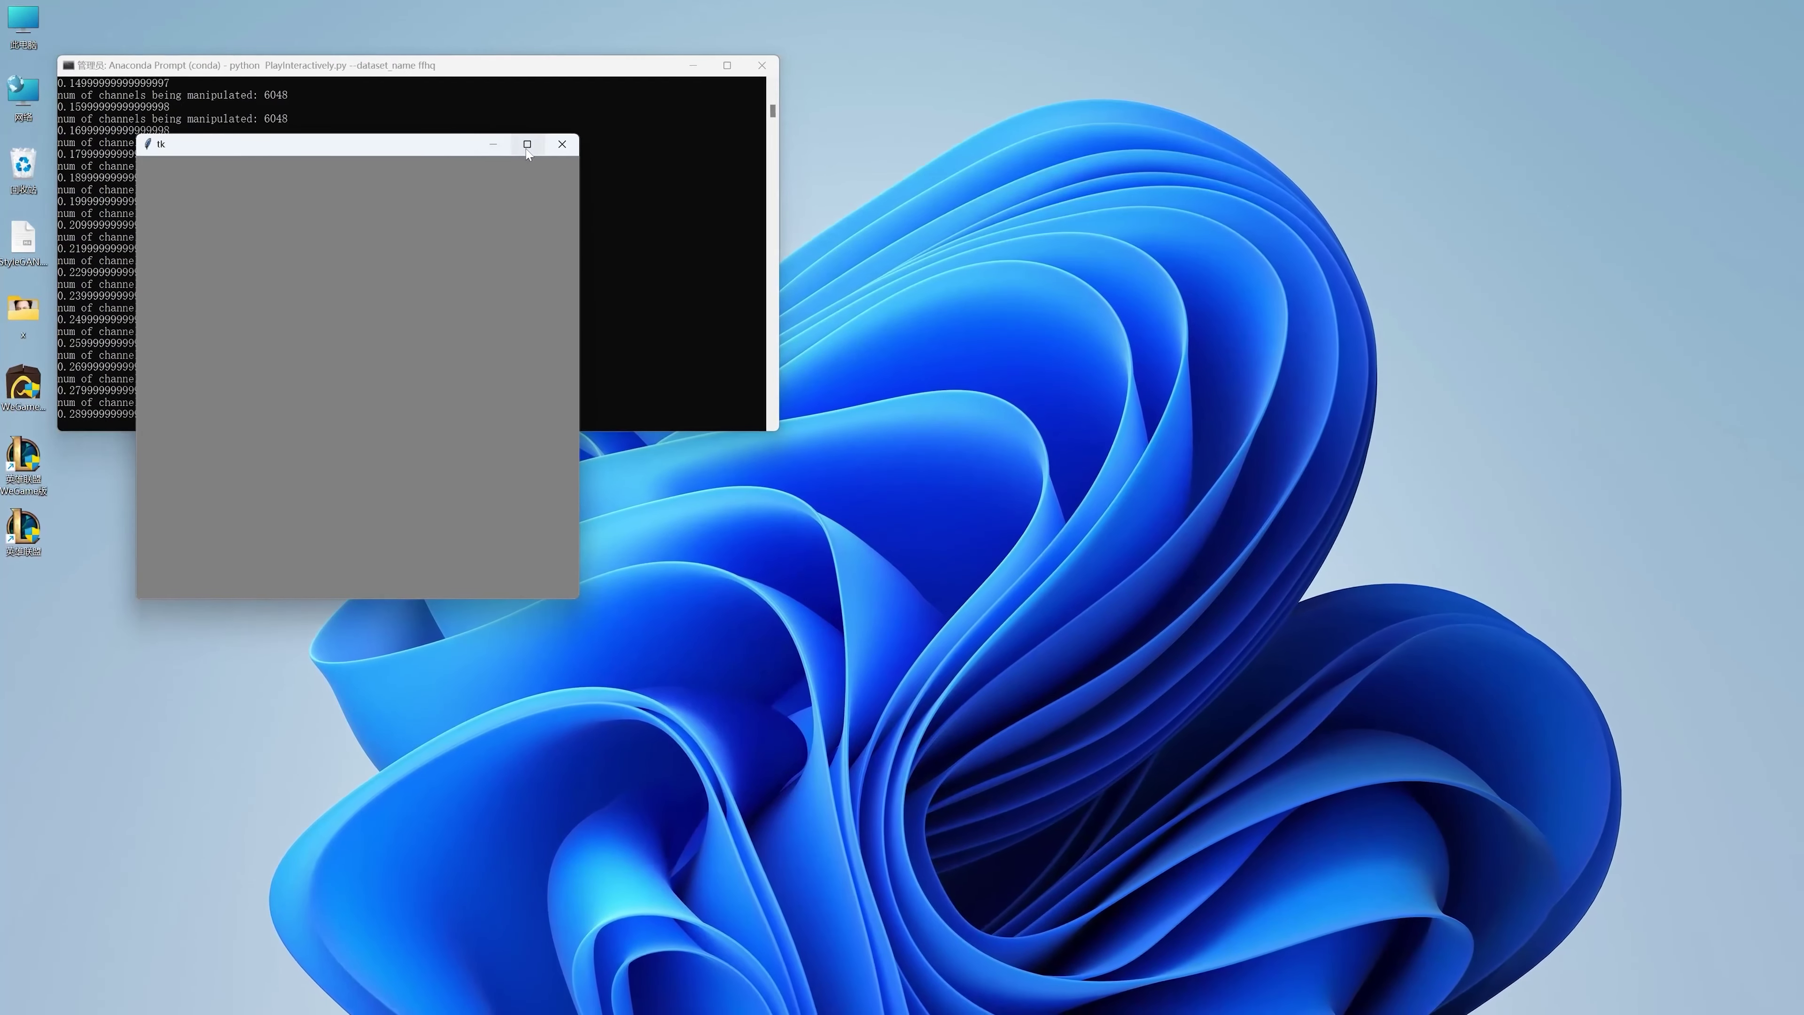
left_click(1112, 280)
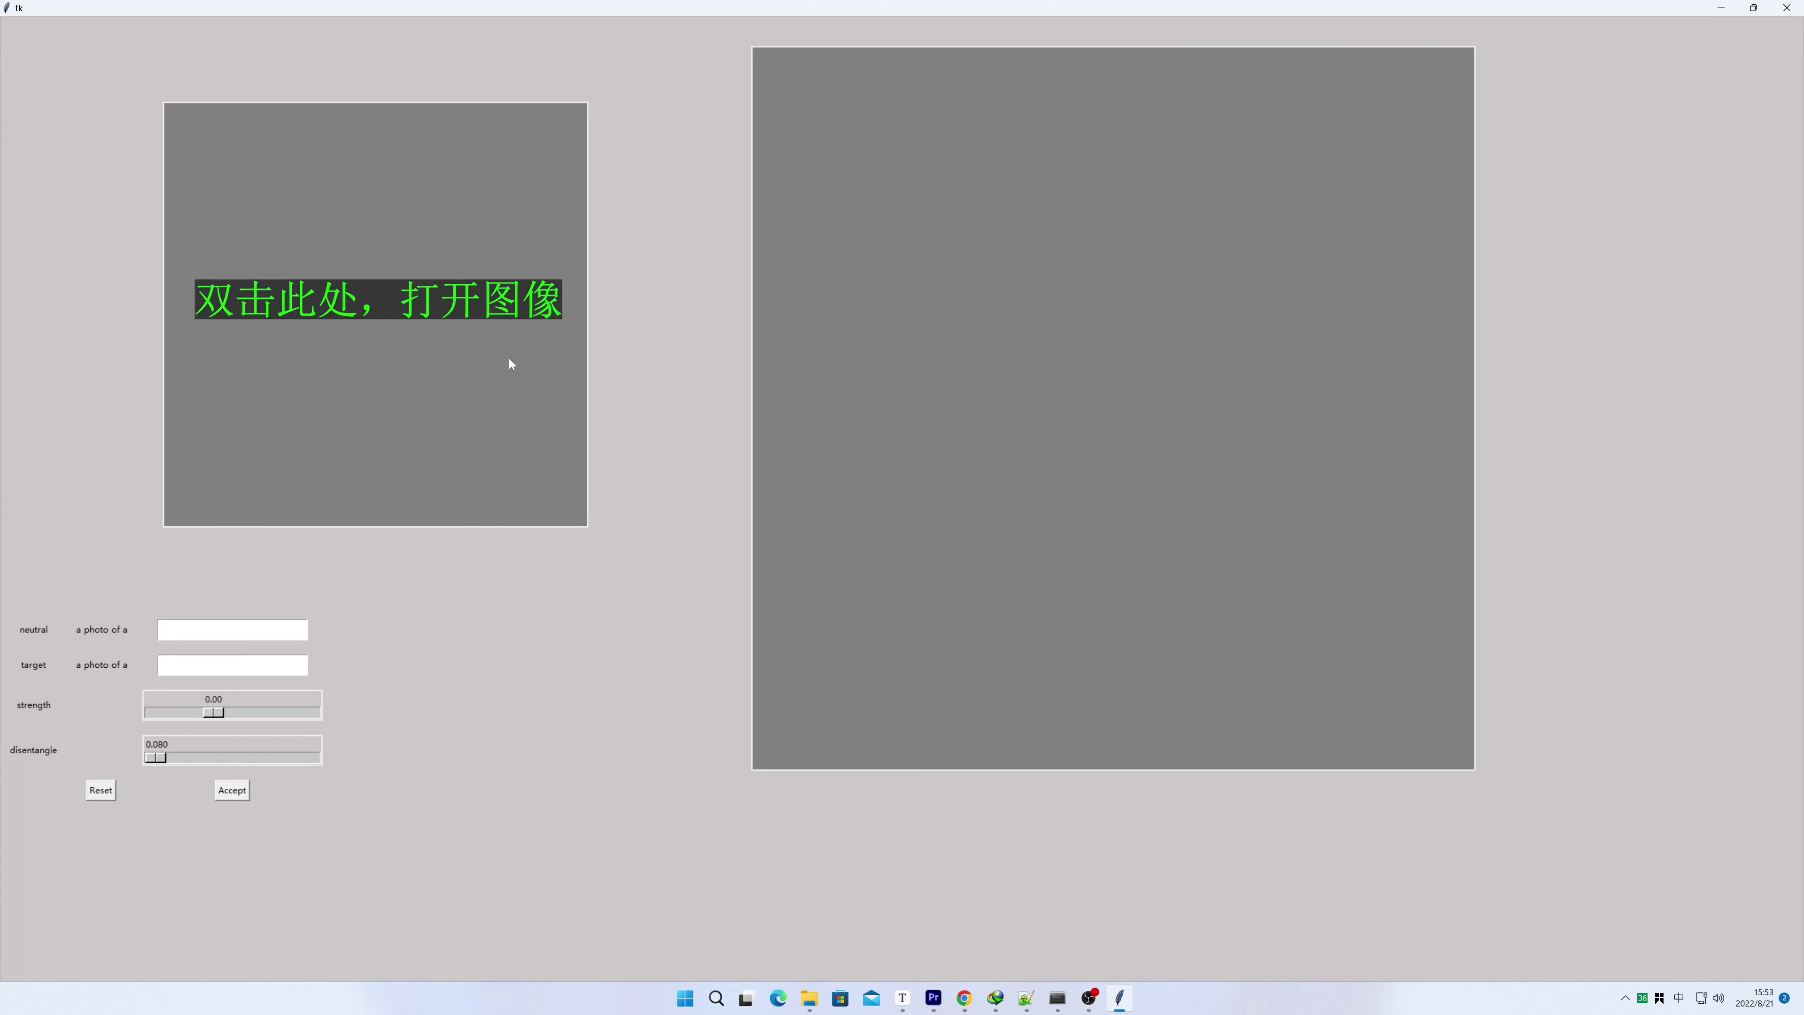
Load a sample portrait and describe the edit with neutral "face with hair" and target "face with curly hair".
double_click(509, 358)
left_click(475, 417)
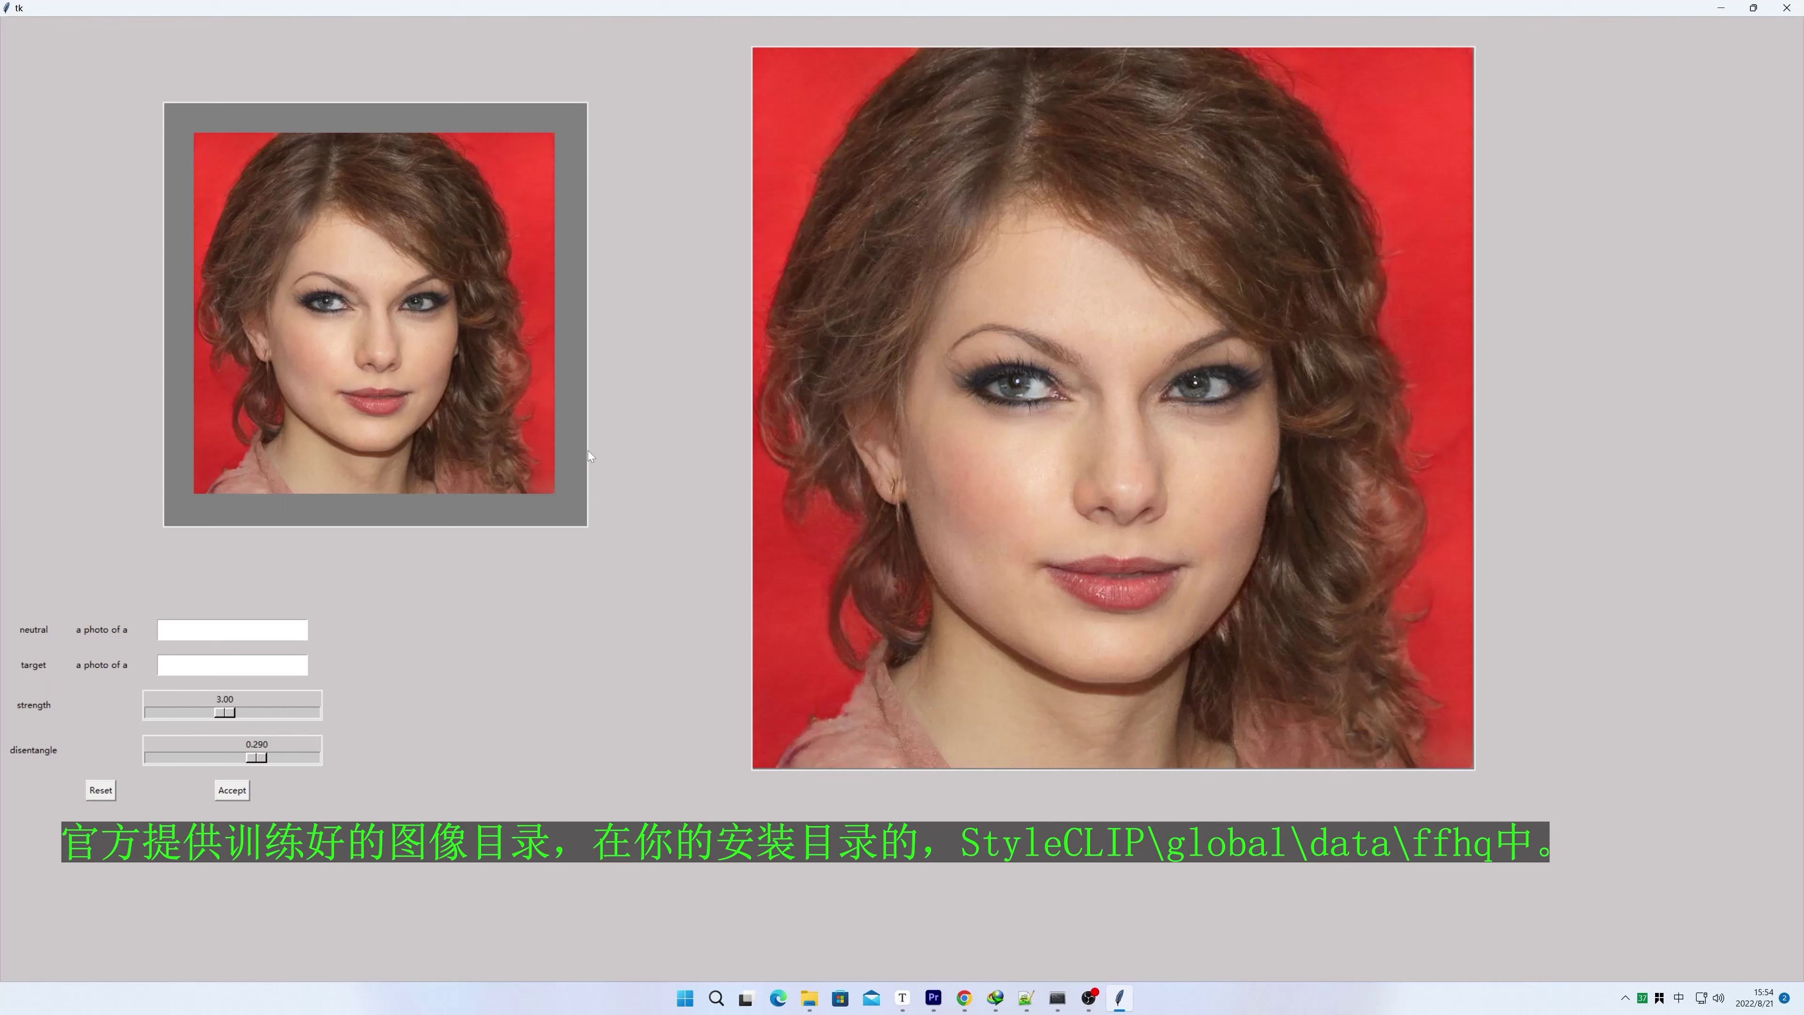
type("face with hair")
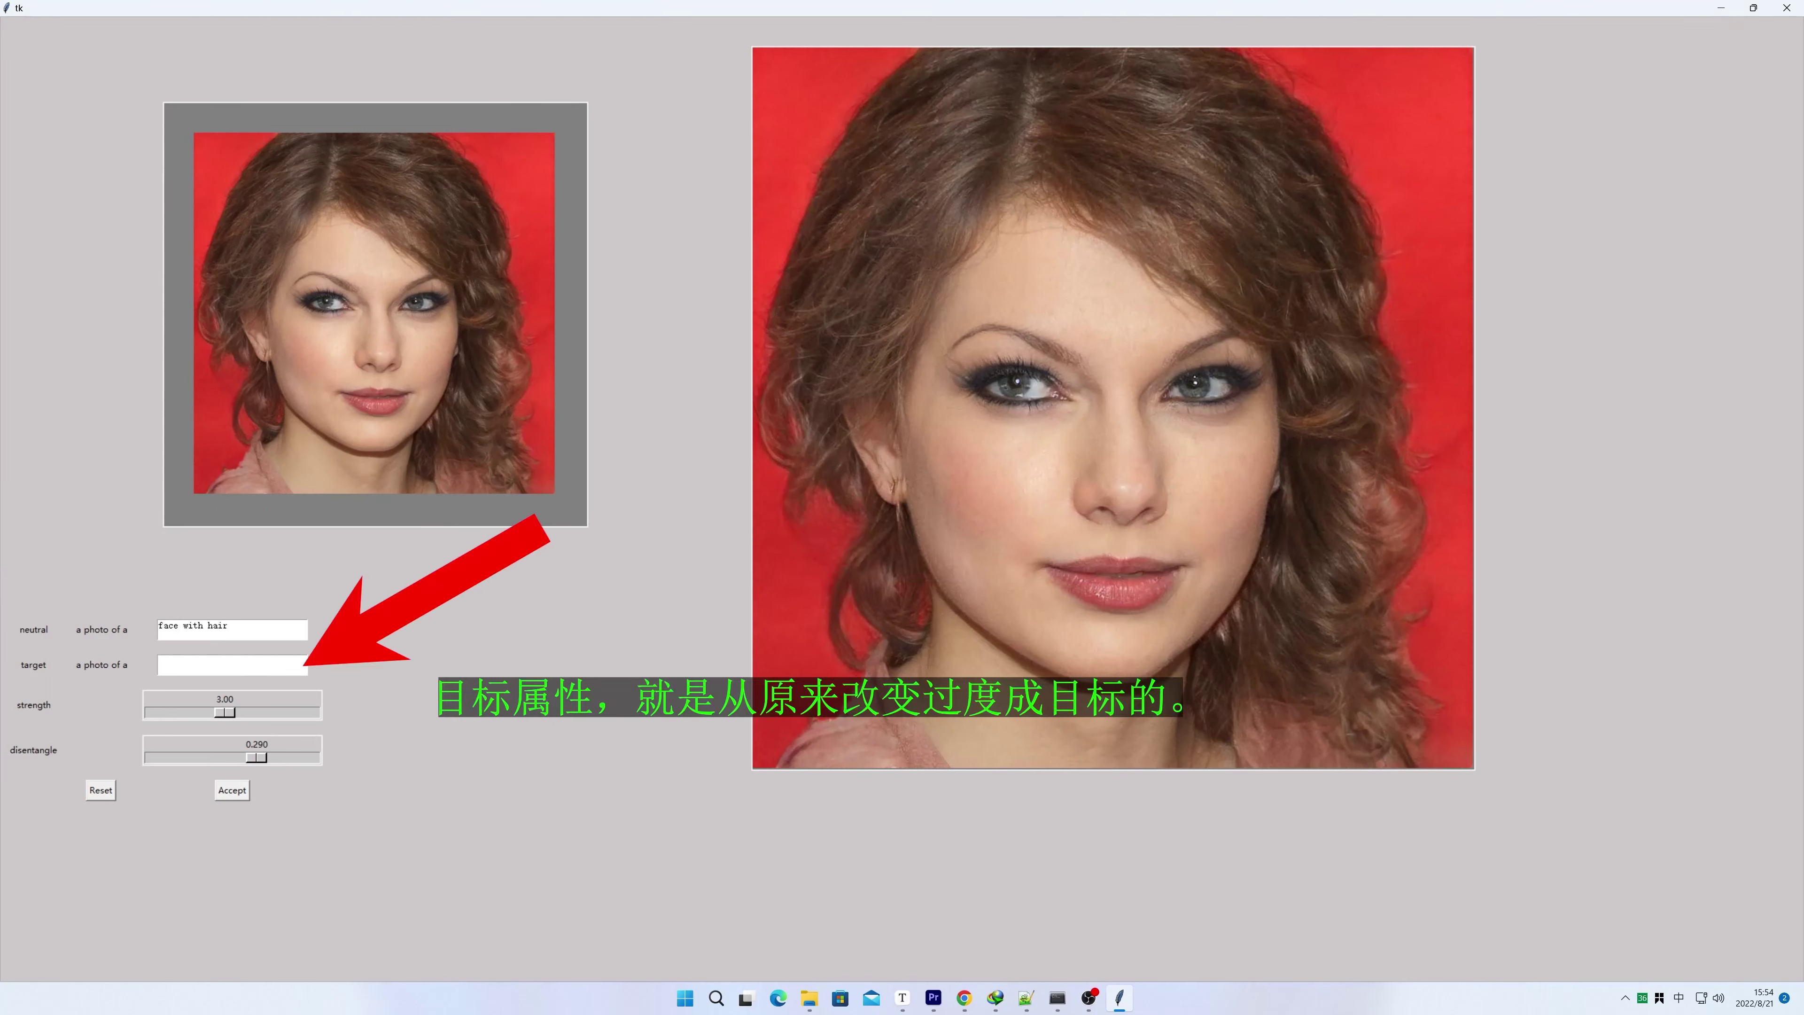
type("face with curly hair")
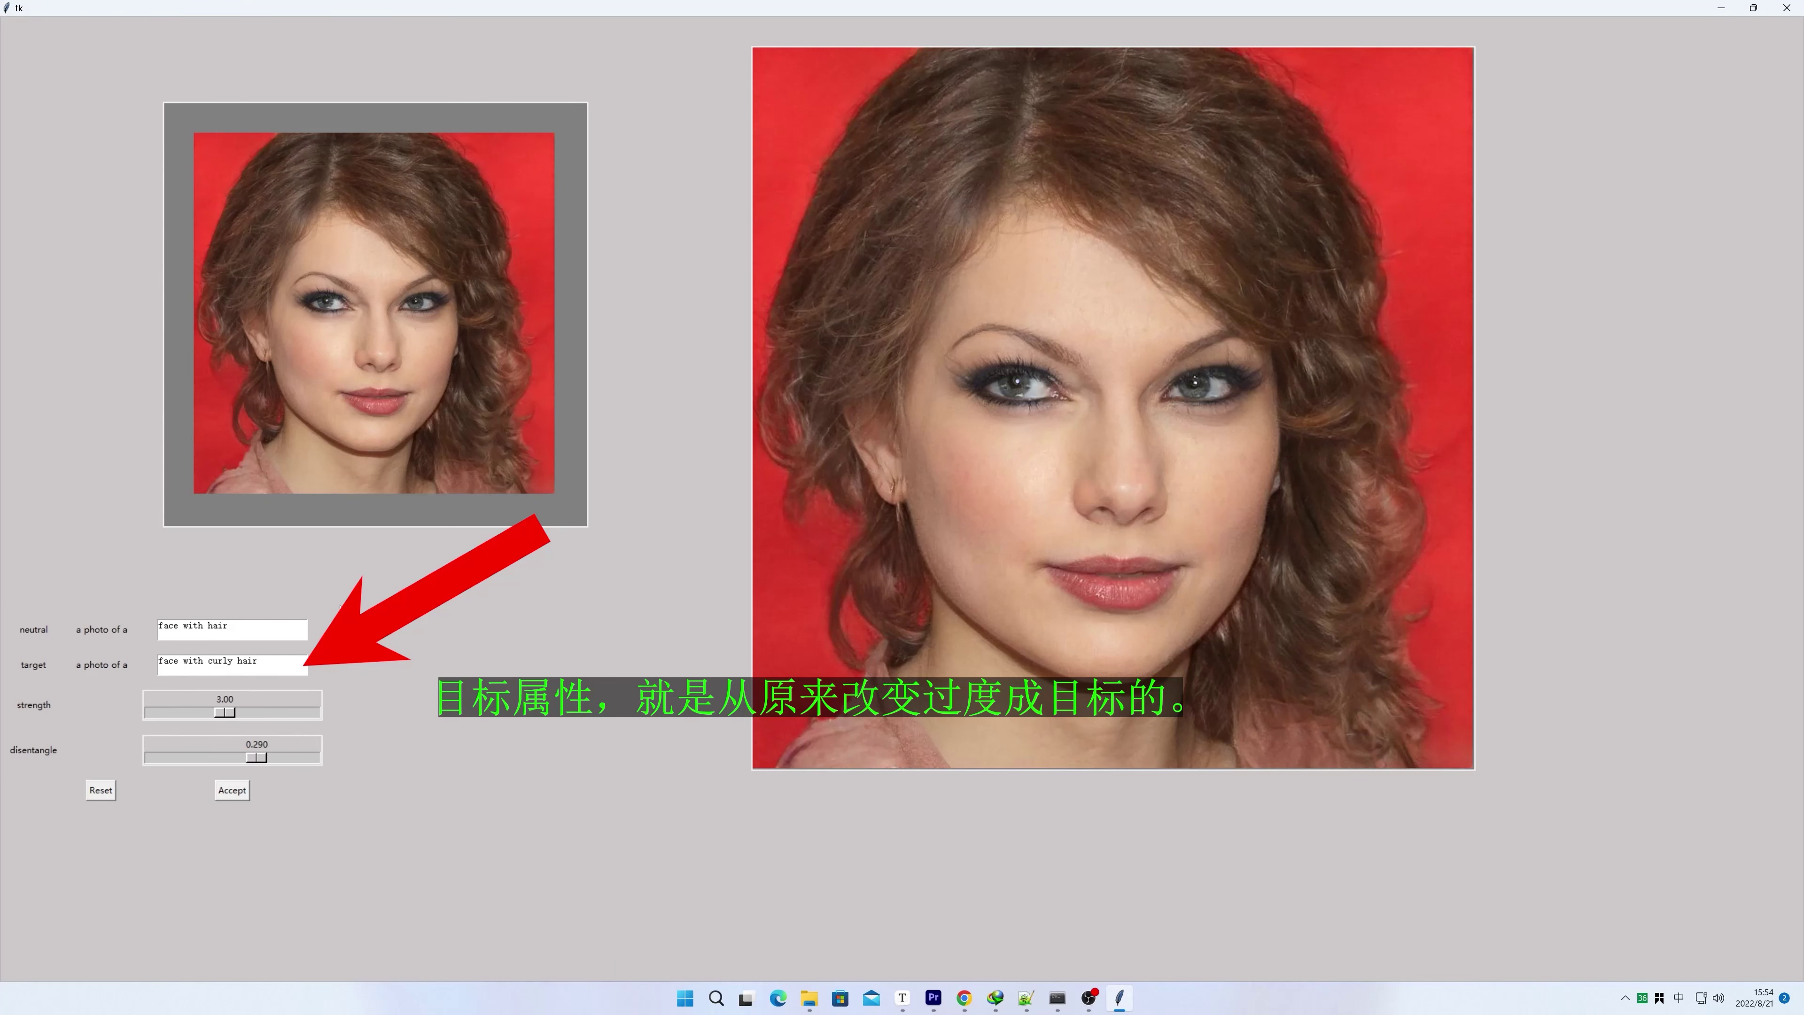